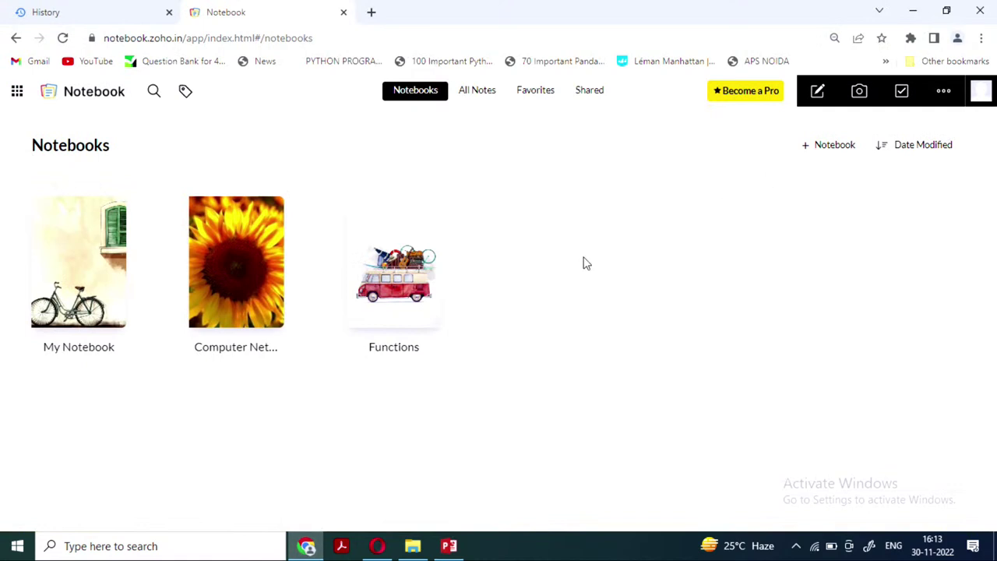
Search 'zoho notebook login' in a new Chrome tab and enter Zoho Notebook's Notebooks page
{"action": "left_click", "coordinate": [373, 14]}
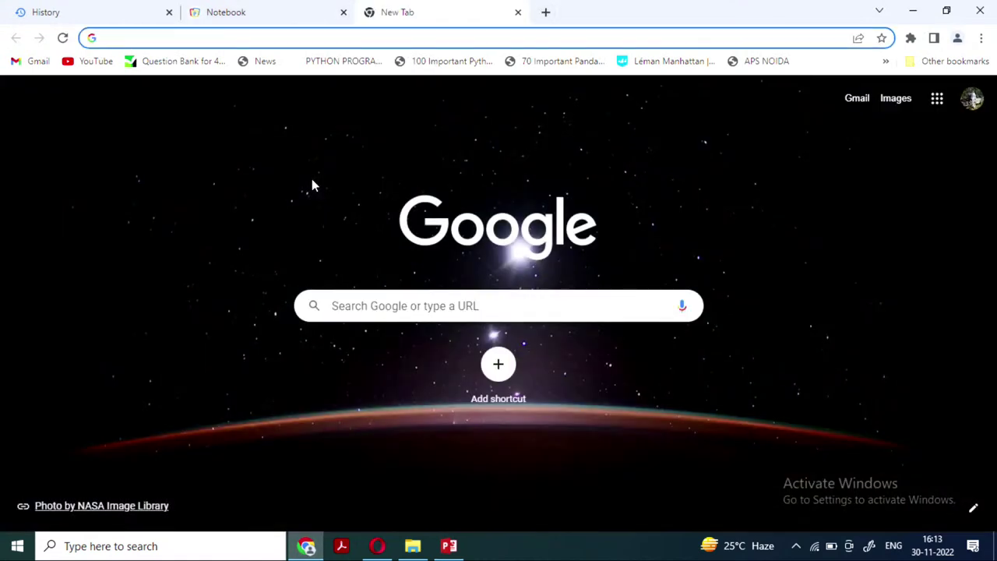
{"action": "type", "text": "zoho note"}
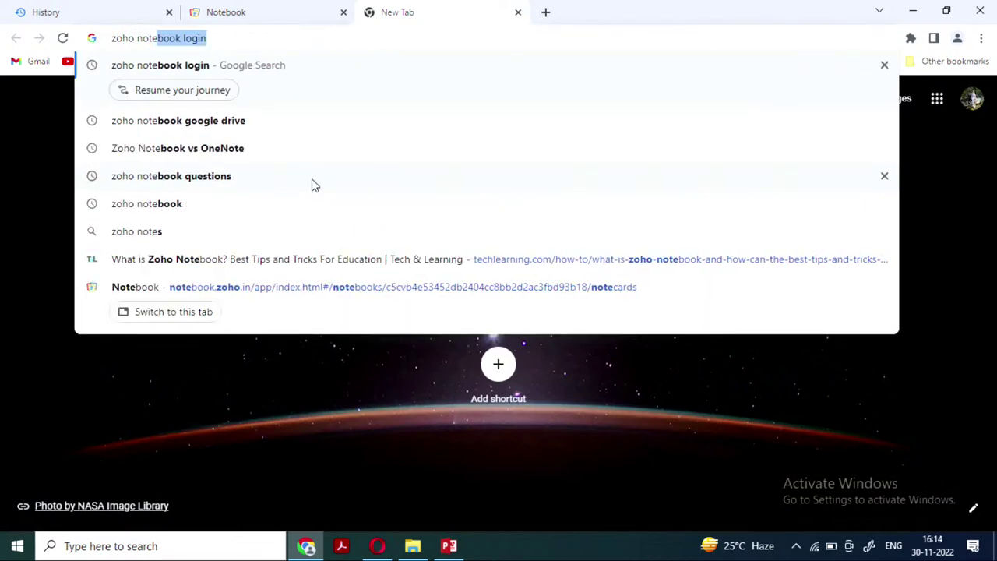
{"action": "key", "text": "Return"}
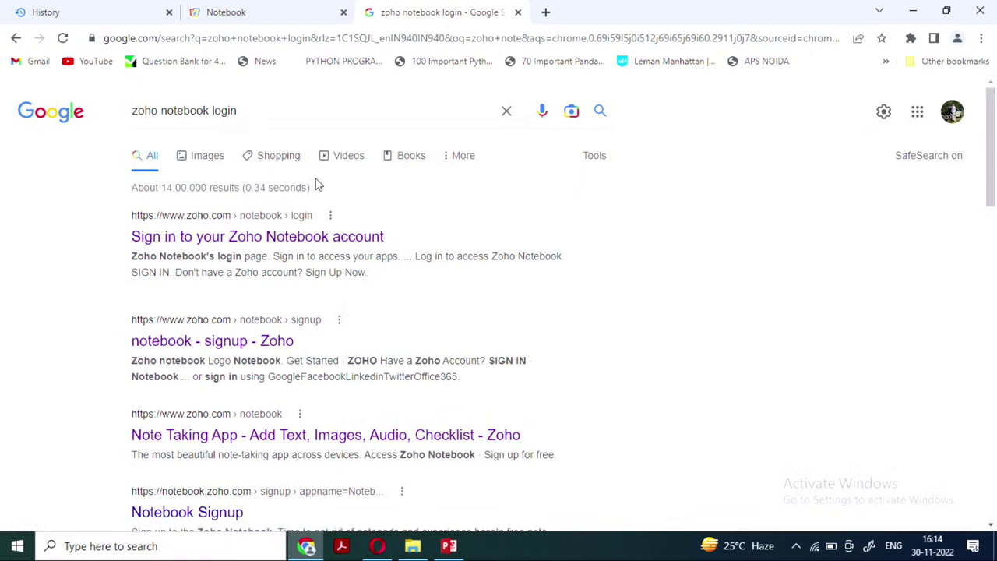
{"action": "left_click", "coordinate": [275, 238]}
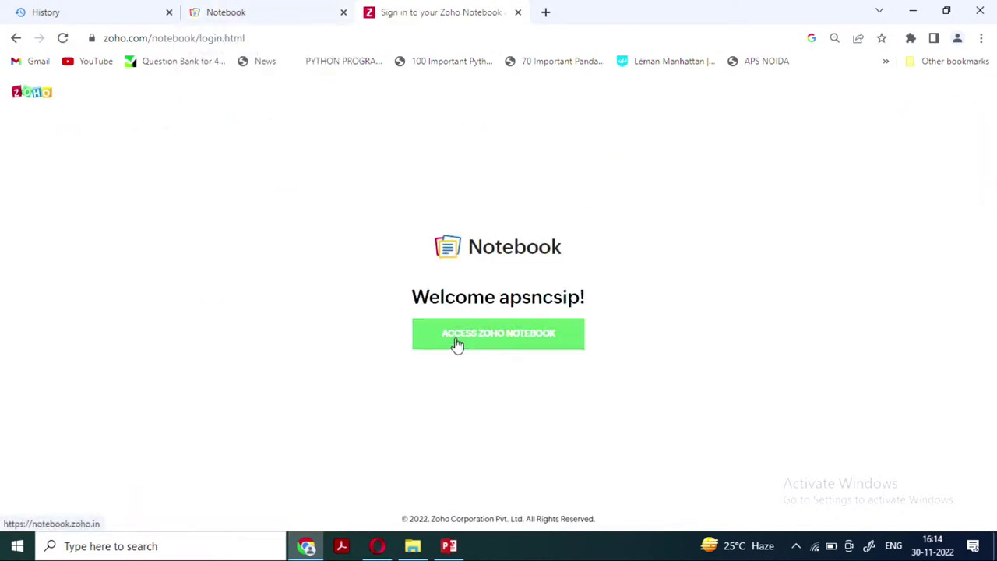
{"action": "left_click", "coordinate": [536, 347]}
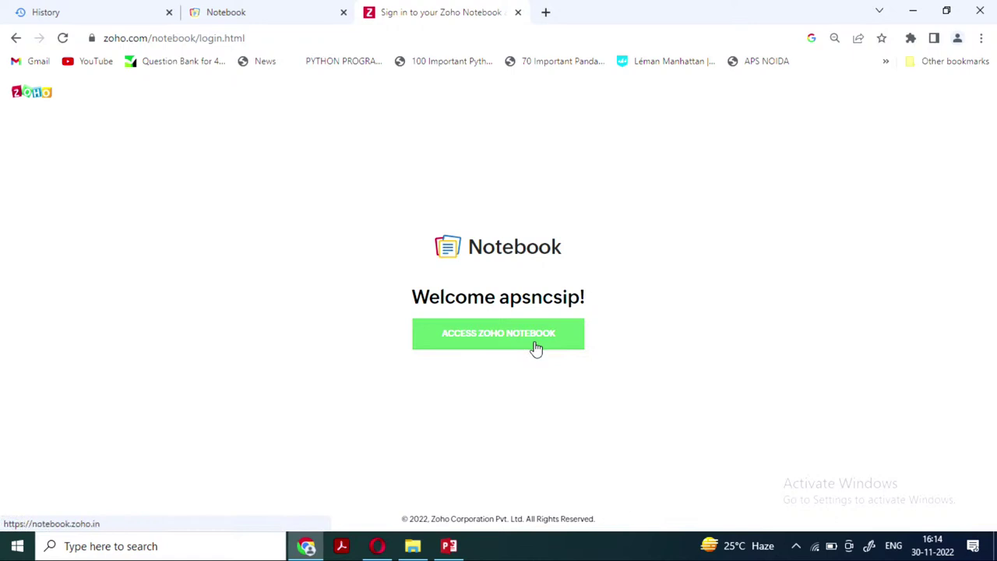
{"action": "left_click", "coordinate": [536, 343]}
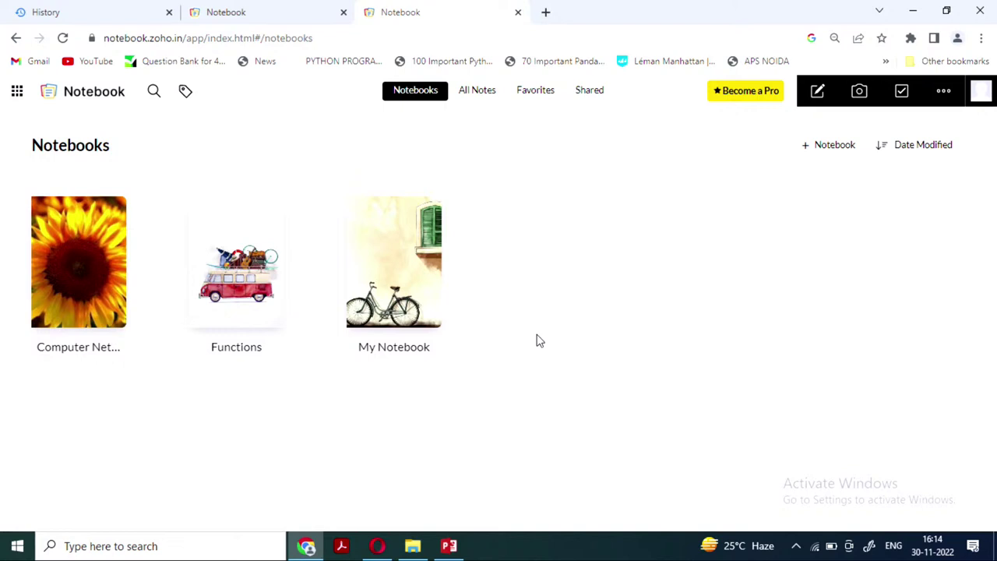
{"action": "left_click", "coordinate": [980, 91]}
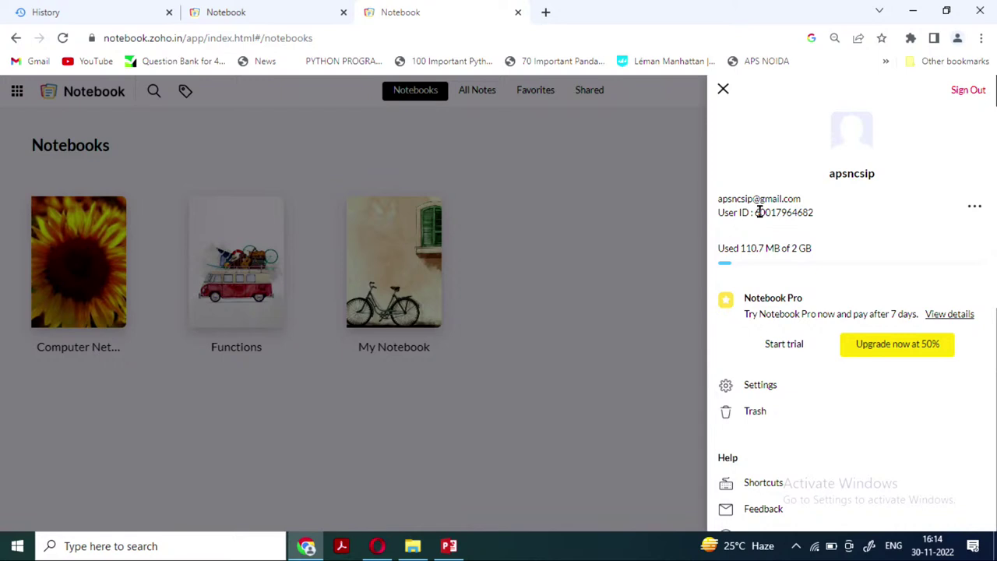
{"action": "left_click", "coordinate": [723, 91]}
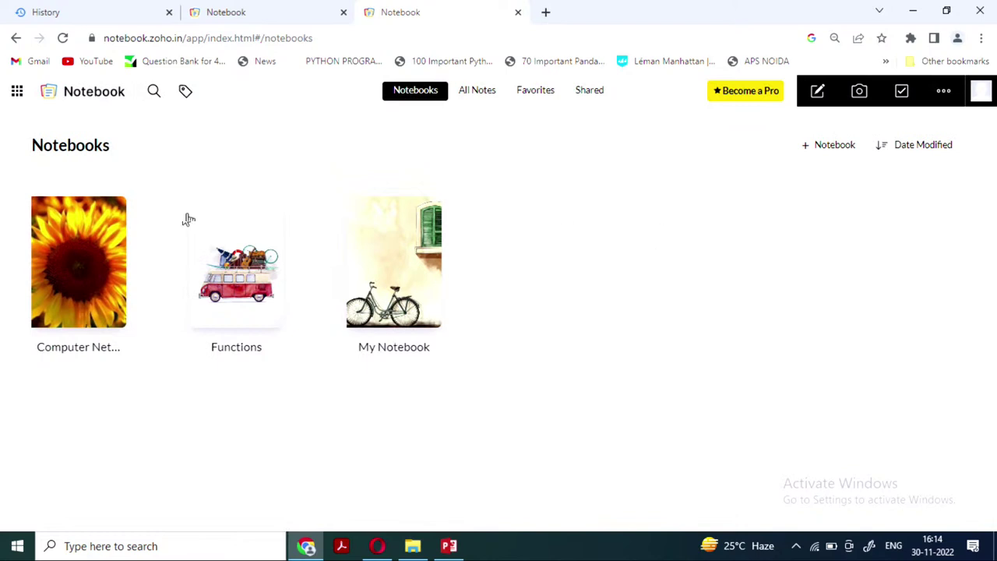
{"action": "left_click", "coordinate": [112, 218]}
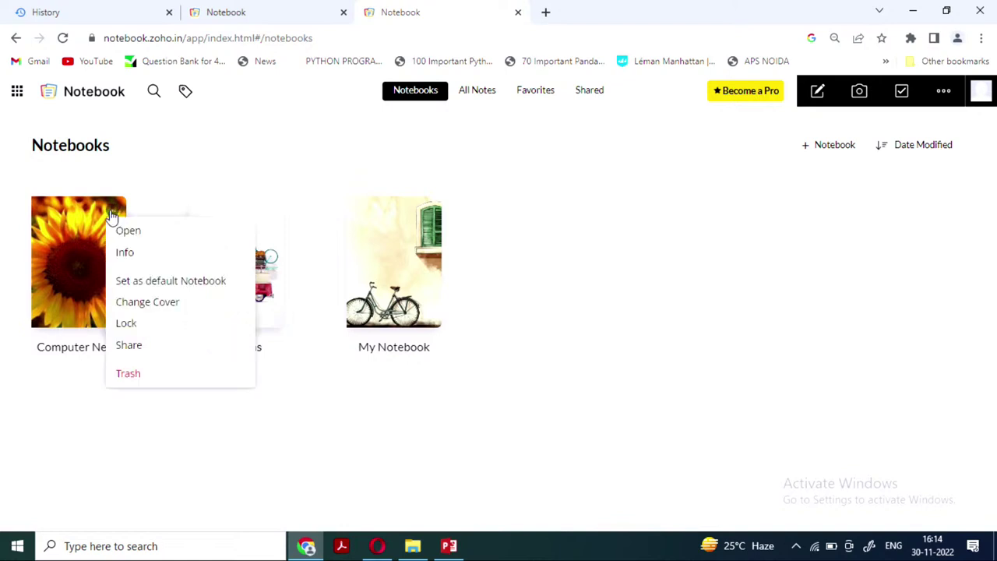
{"action": "left_click", "coordinate": [149, 195]}
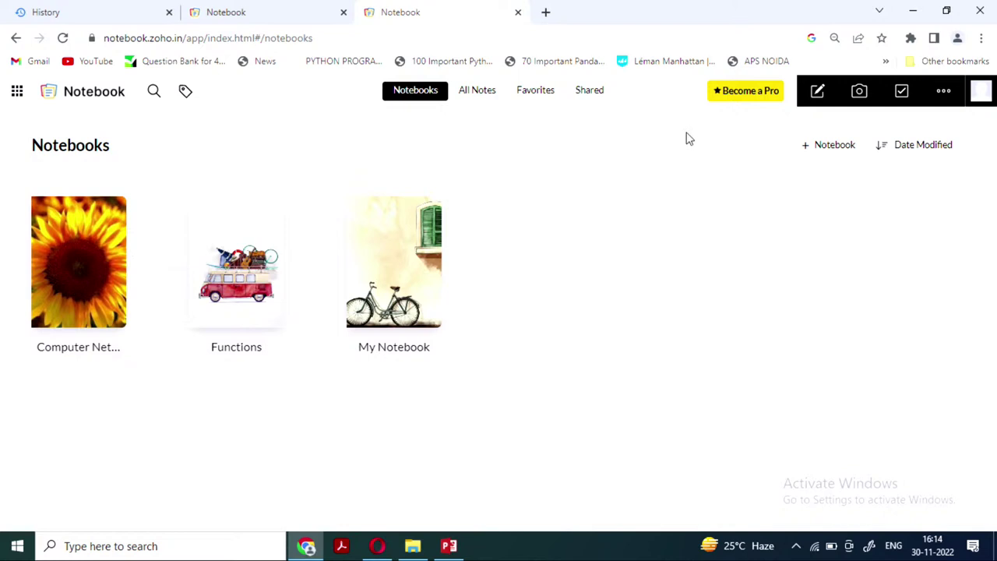
Create a new Untitled notebook and bring up its Change Cover options
{"action": "left_click", "coordinate": [817, 148]}
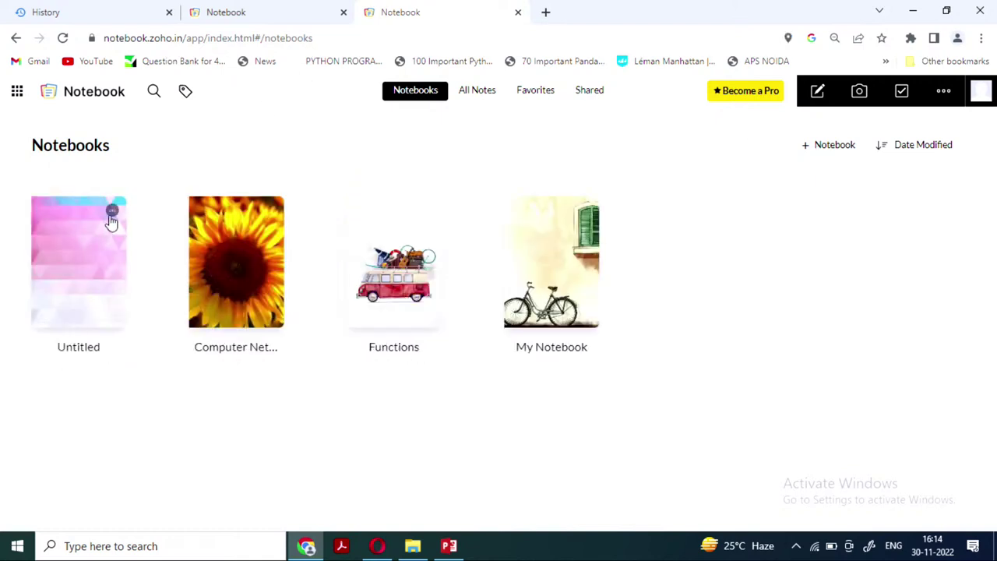
{"action": "left_click", "coordinate": [112, 211]}
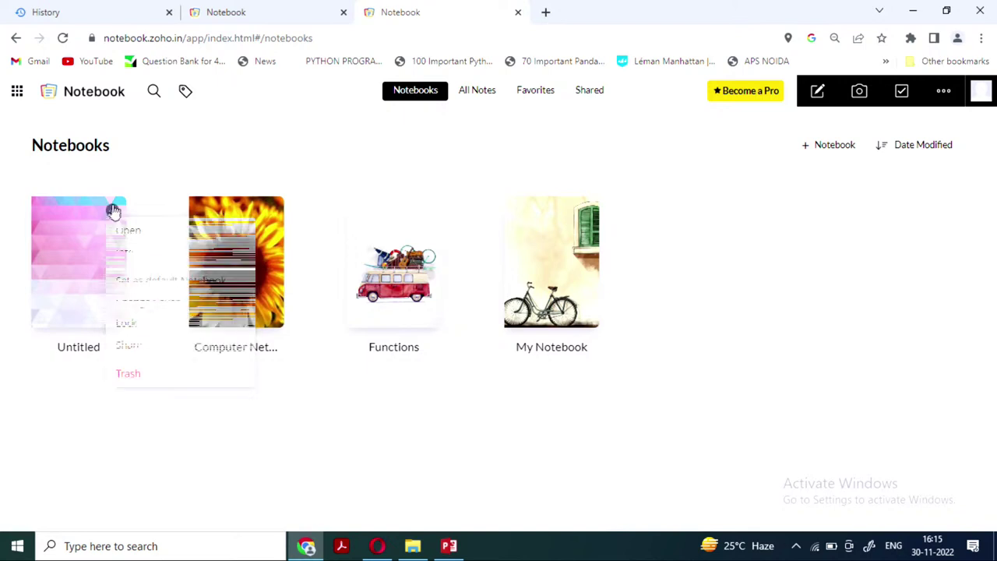
{"action": "left_click", "coordinate": [130, 302]}
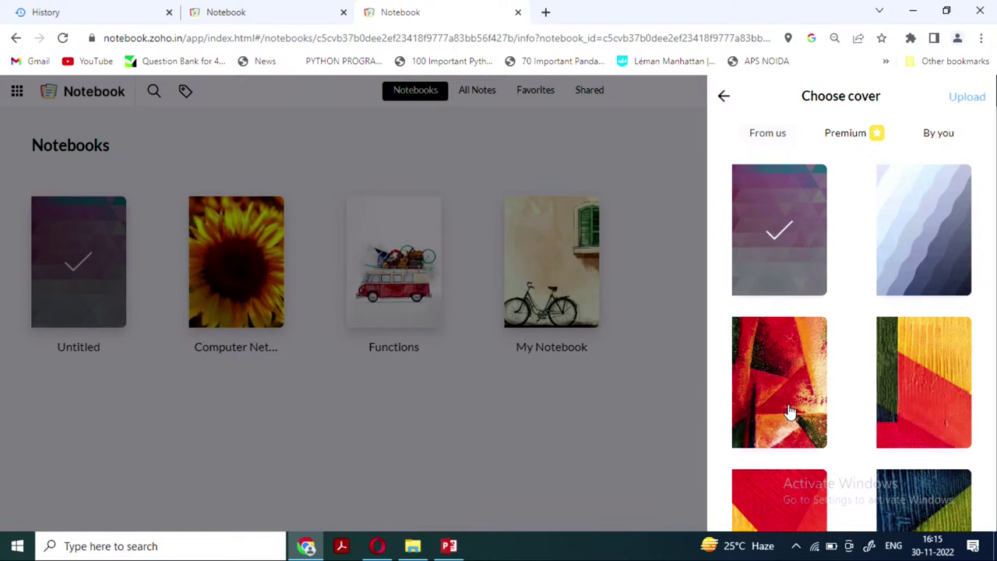
Give the Untitled notebook the red, yellow and blue abstract cover and close its info
{"action": "left_click", "coordinate": [790, 413]}
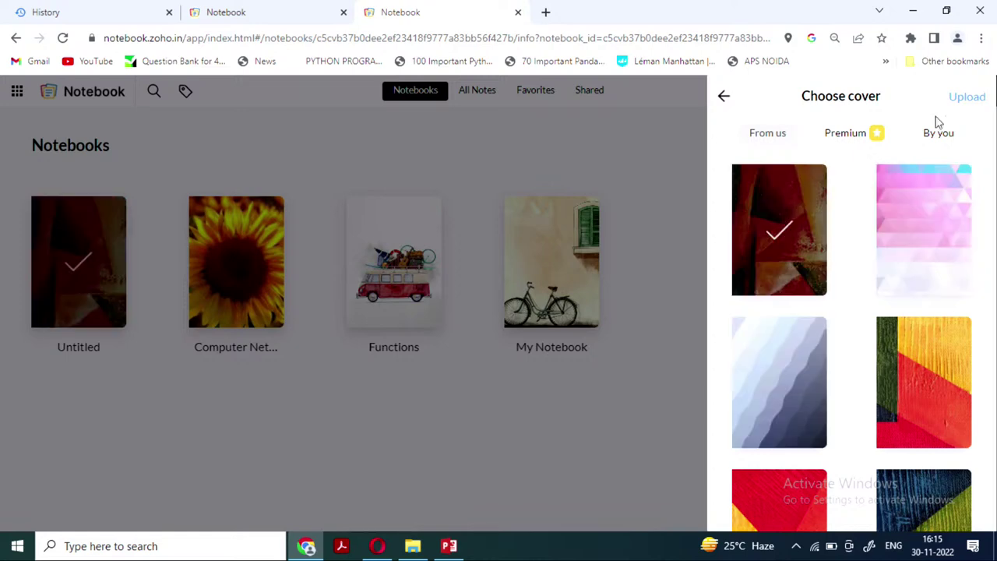
{"action": "left_click", "coordinate": [969, 101]}
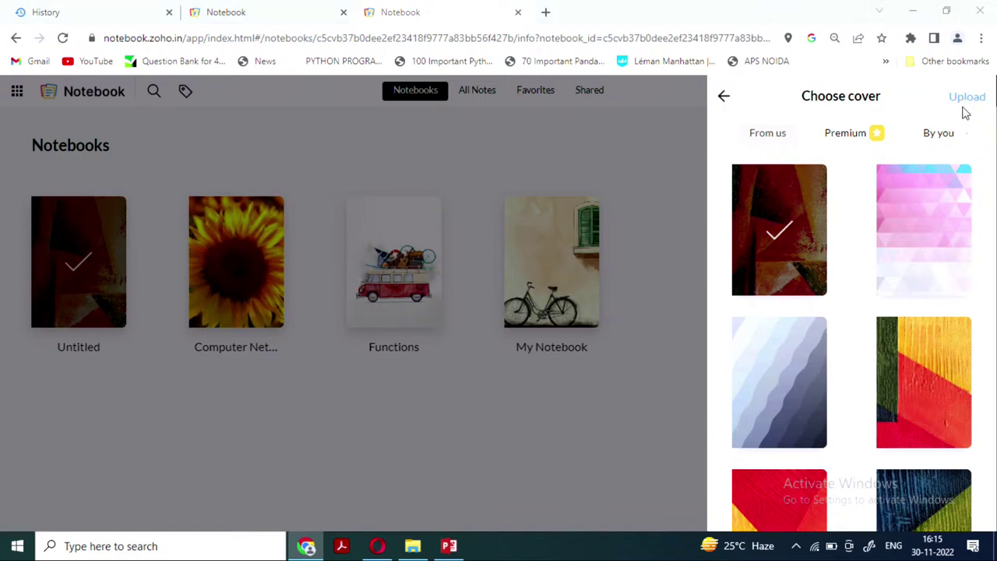
{"action": "left_click", "coordinate": [446, 325]}
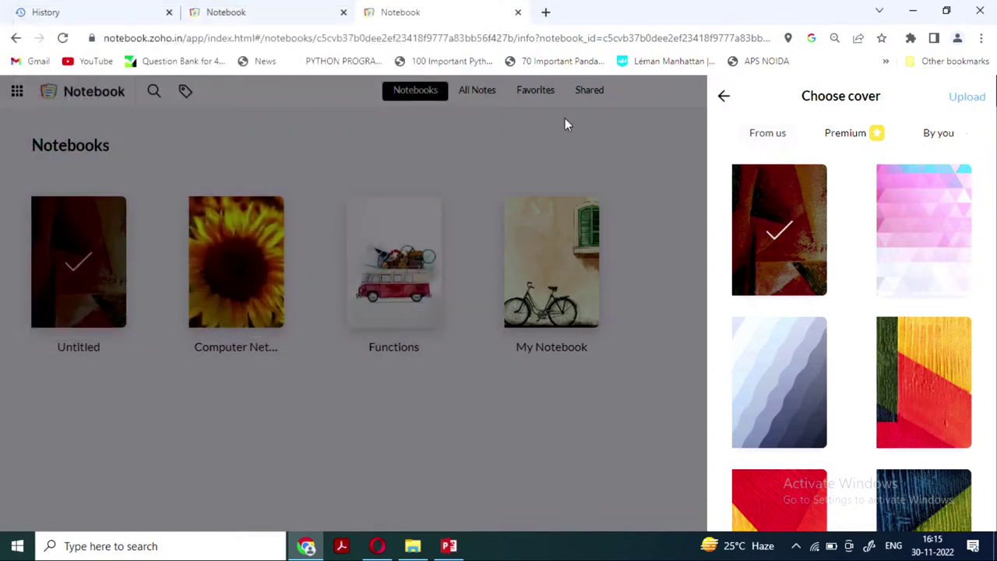
{"action": "scroll", "coordinate": [815, 418], "scroll_direction": "down", "scroll_amount": 4}
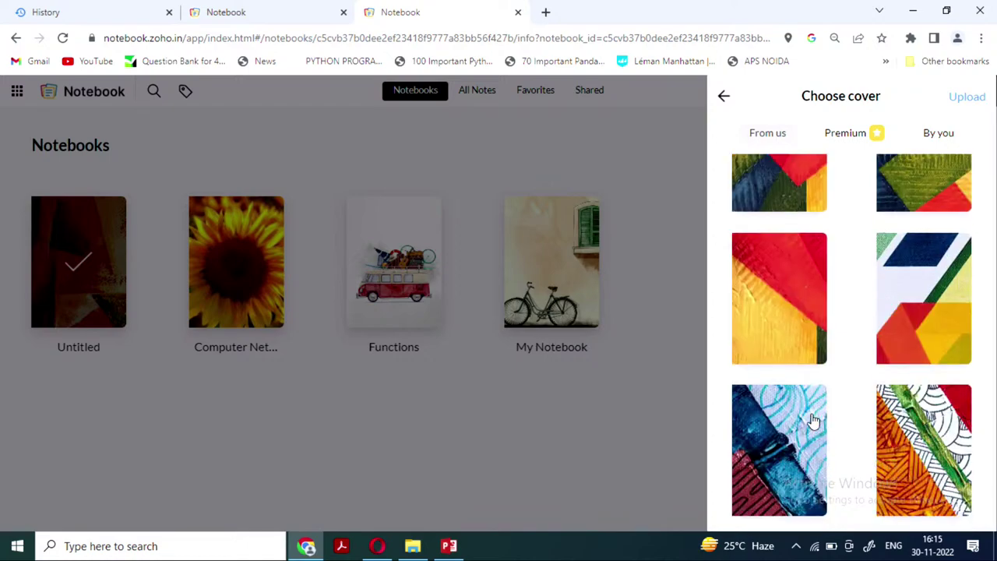
{"action": "scroll", "coordinate": [812, 421], "scroll_direction": "down", "scroll_amount": 10}
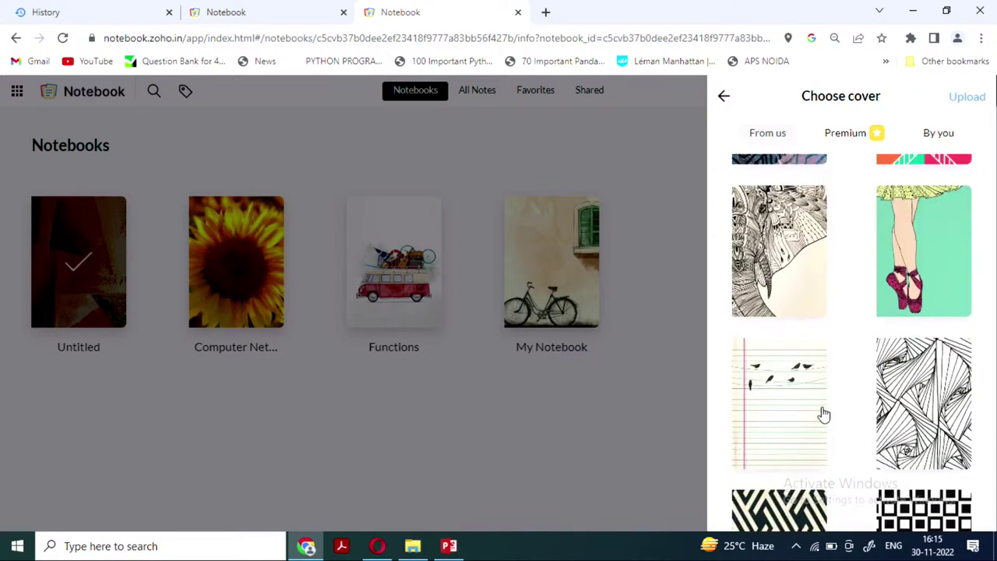
{"action": "scroll", "coordinate": [807, 315], "scroll_direction": "down", "scroll_amount": 10}
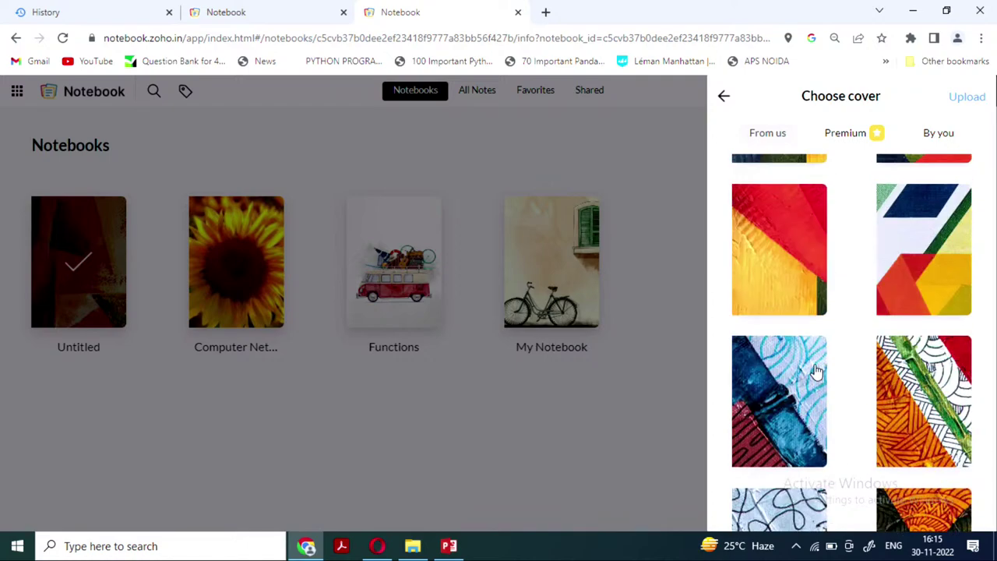
{"action": "scroll", "coordinate": [810, 358], "scroll_direction": "up", "scroll_amount": 2}
{"action": "left_click", "coordinate": [786, 408]}
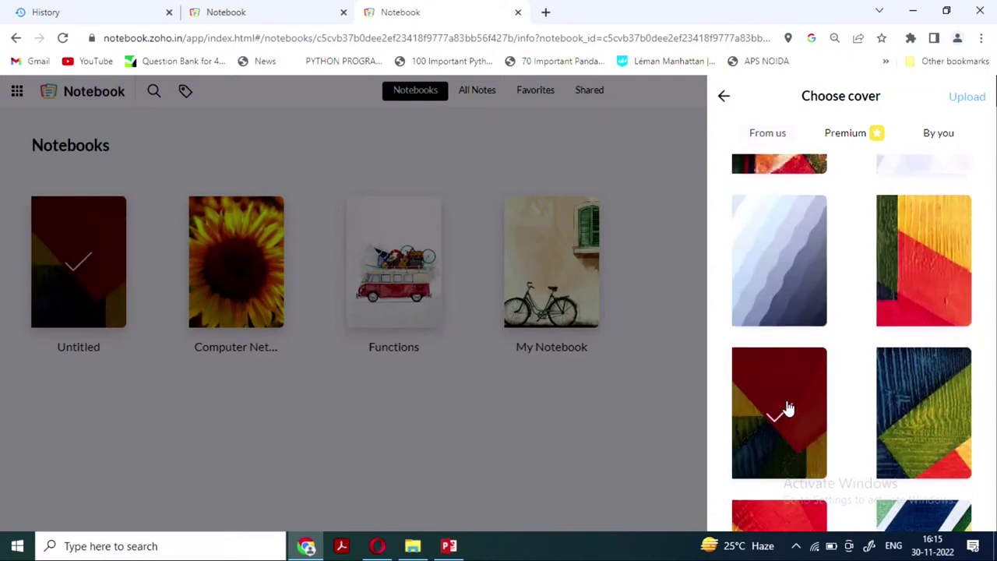
{"action": "left_click", "coordinate": [722, 97]}
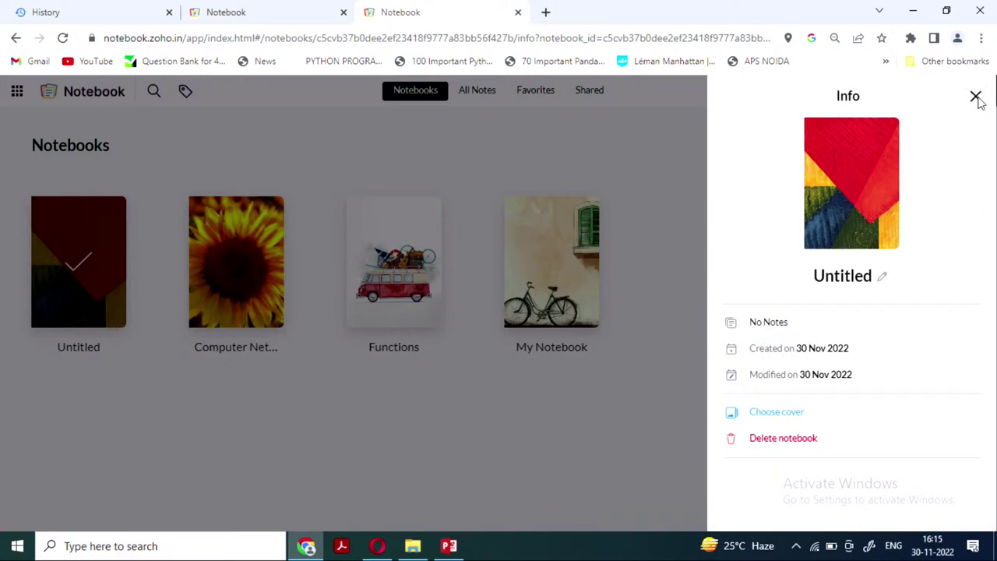
{"action": "left_click", "coordinate": [975, 97]}
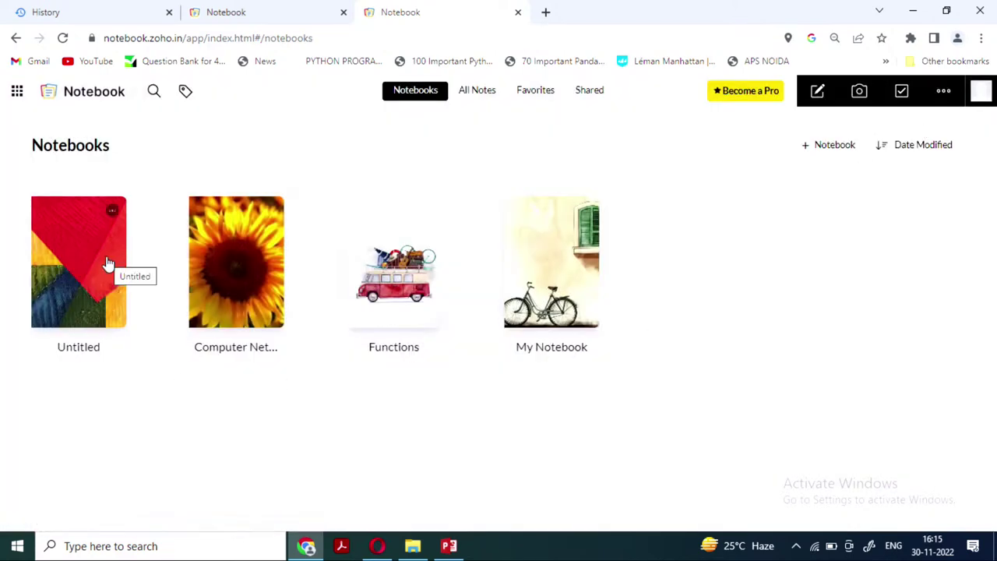
Open My Notebook and view its image note and pink audio note
{"action": "left_click", "coordinate": [548, 286]}
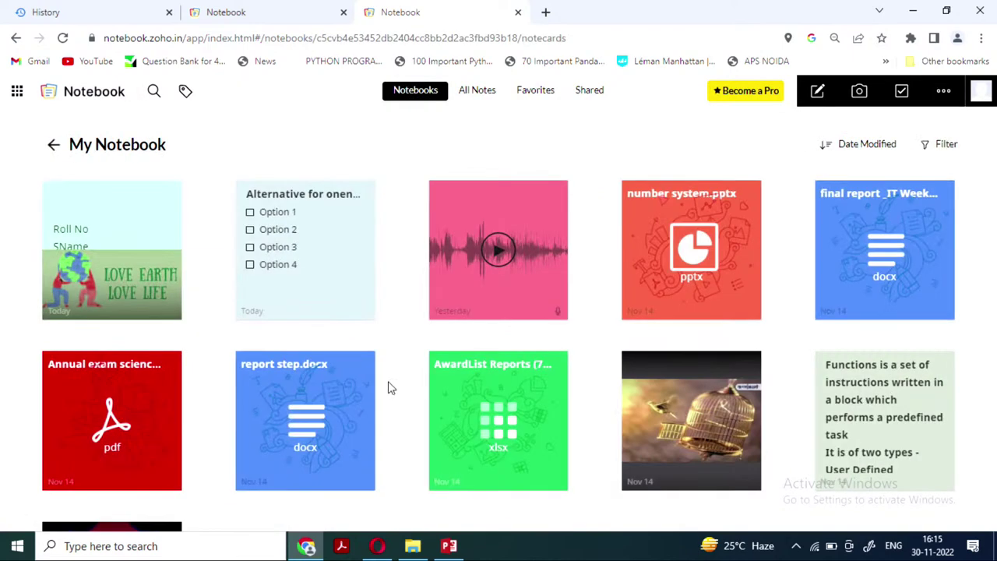
{"action": "scroll", "coordinate": [287, 388], "scroll_direction": "down", "scroll_amount": 1}
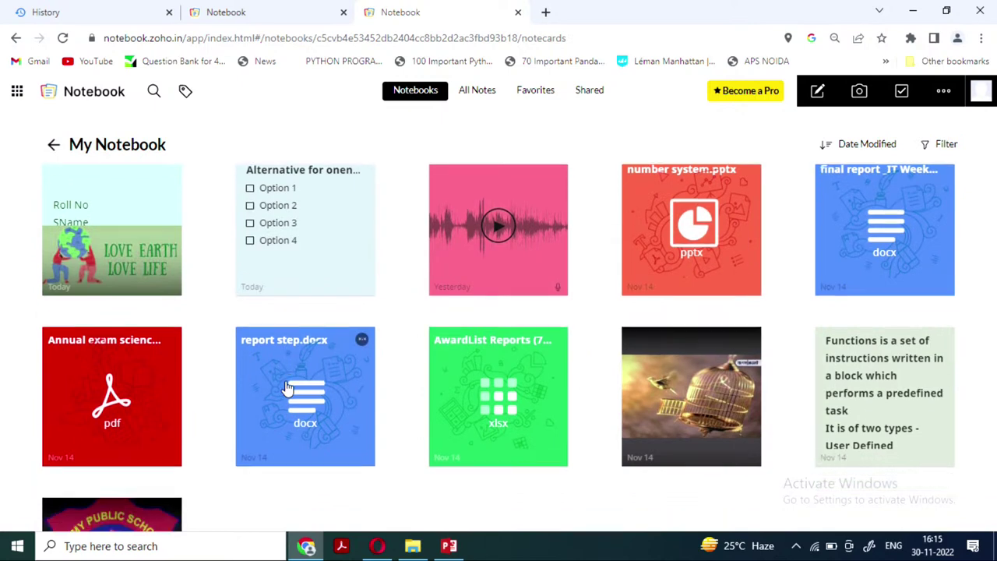
{"action": "left_click", "coordinate": [702, 399]}
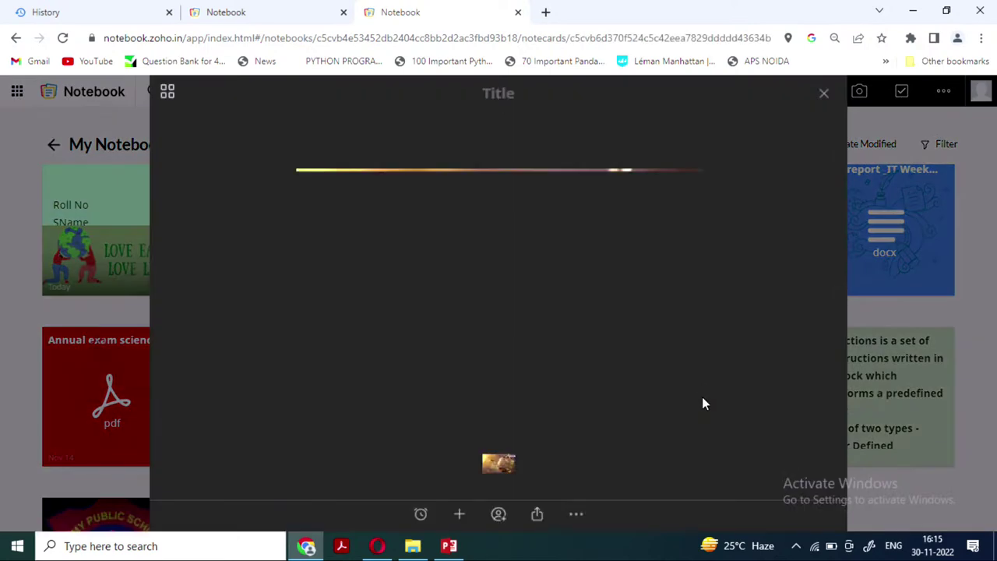
{"action": "left_click", "coordinate": [824, 96]}
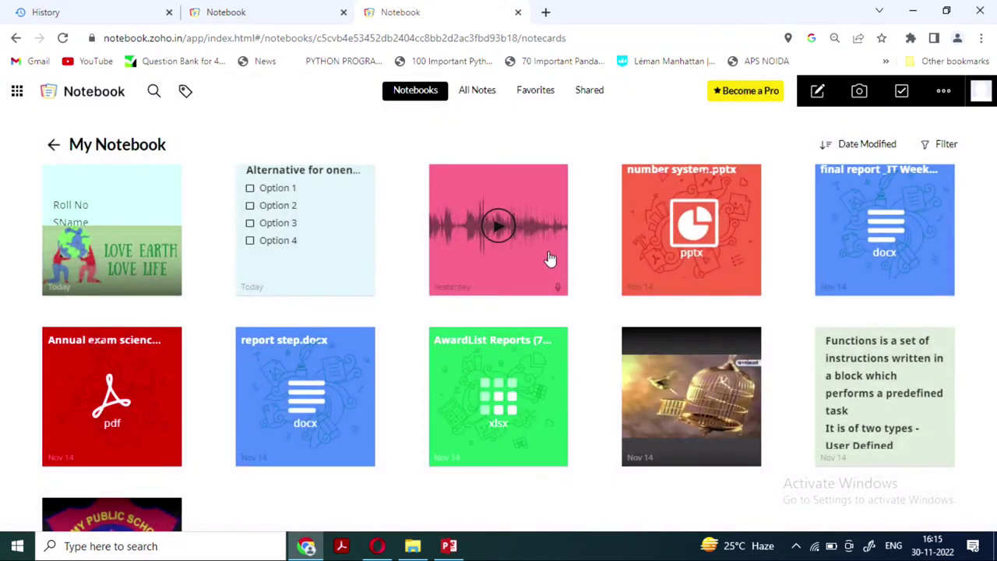
{"action": "left_click", "coordinate": [498, 228]}
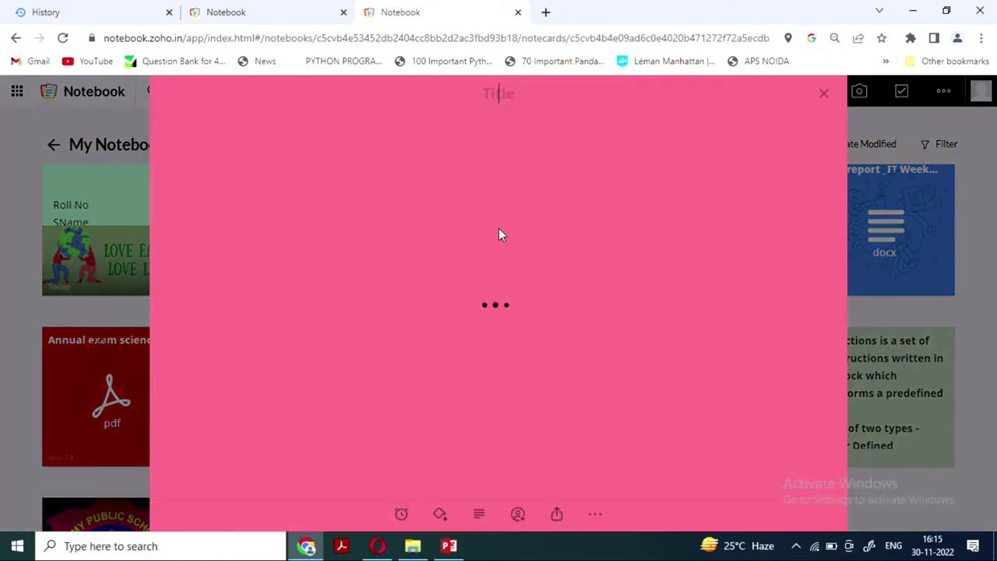
{"action": "left_click", "coordinate": [824, 94]}
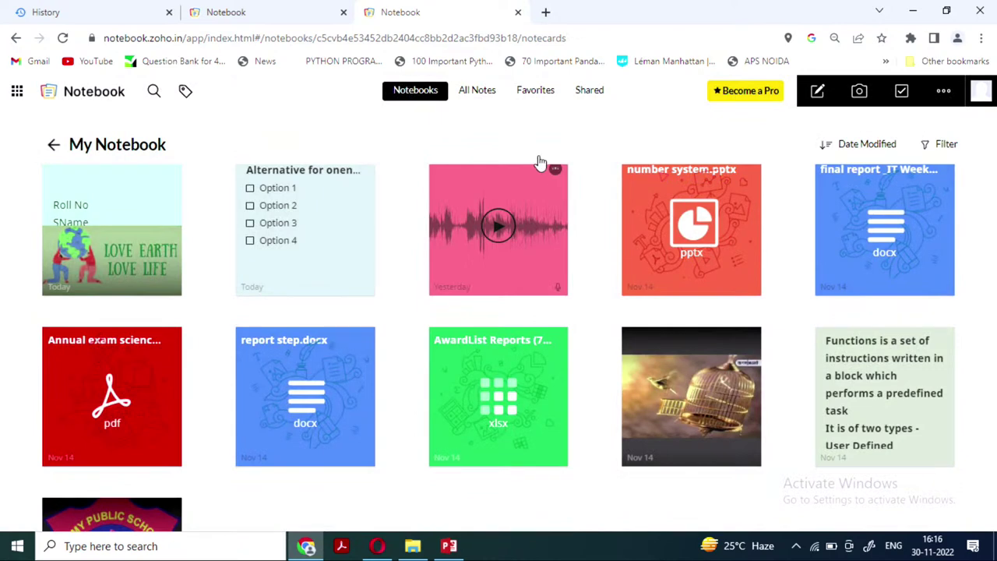
Preview the science PDF, report step.docx and AwardList Reports attachments, then return to all notebooks
{"action": "left_click", "coordinate": [114, 400]}
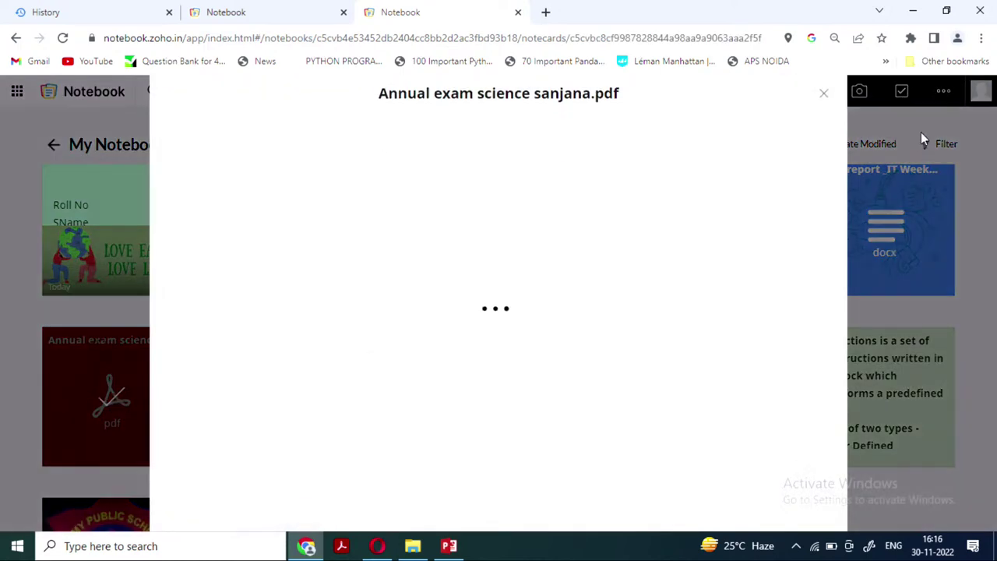
{"action": "left_click", "coordinate": [824, 97]}
{"action": "left_click", "coordinate": [296, 408]}
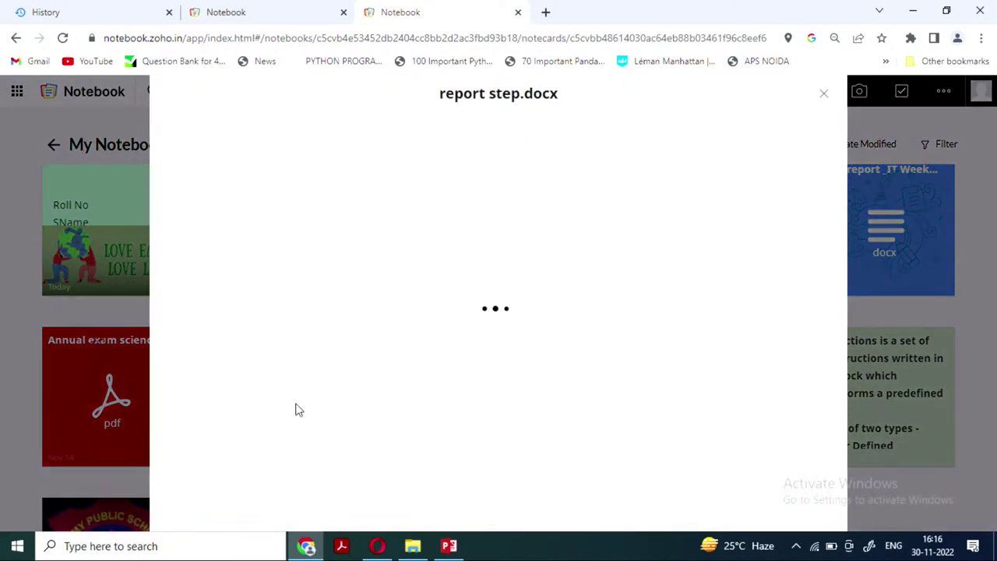
{"action": "left_click", "coordinate": [824, 97]}
{"action": "left_click", "coordinate": [501, 399]}
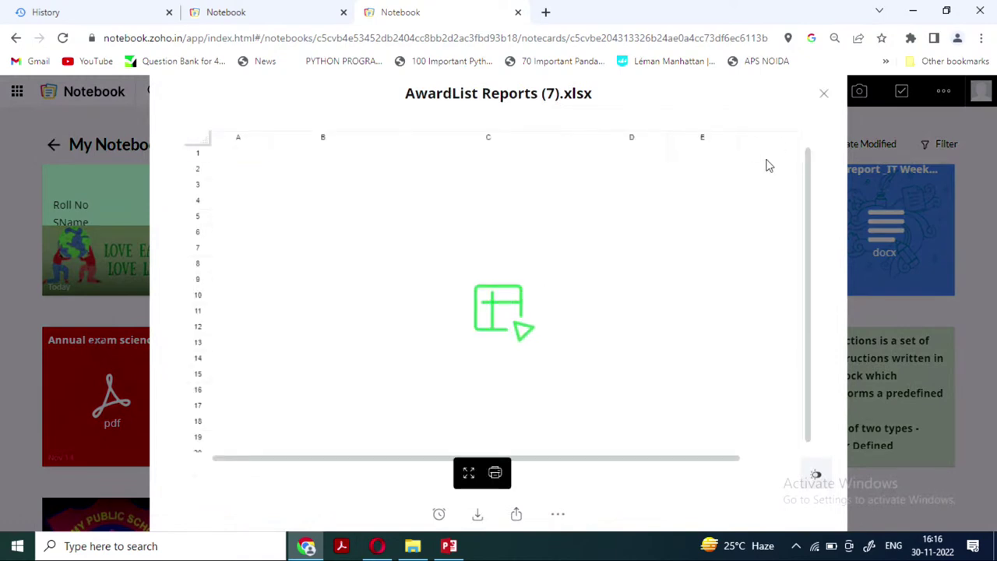
{"action": "left_click", "coordinate": [824, 102]}
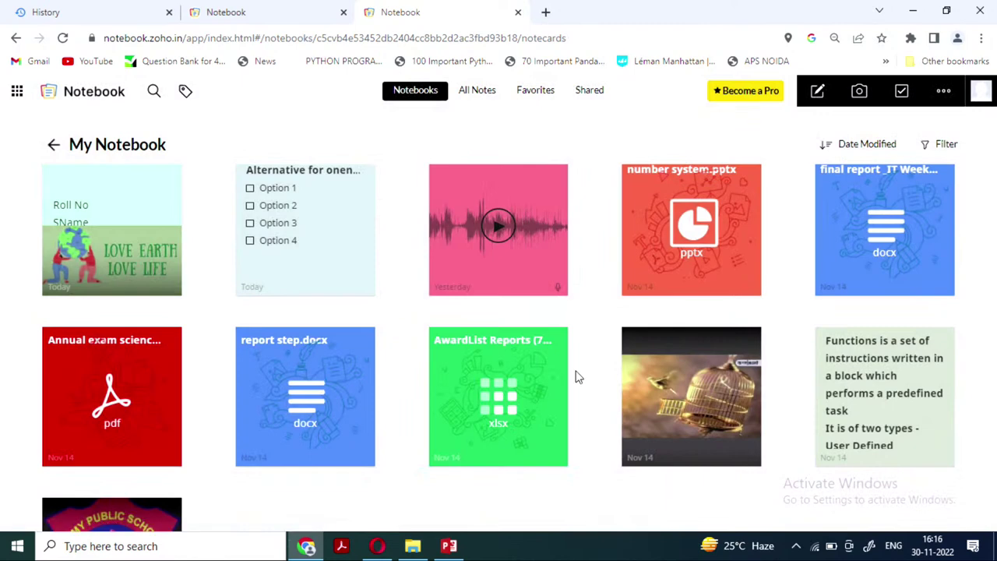
{"action": "scroll", "coordinate": [574, 374], "scroll_direction": "down", "scroll_amount": 3}
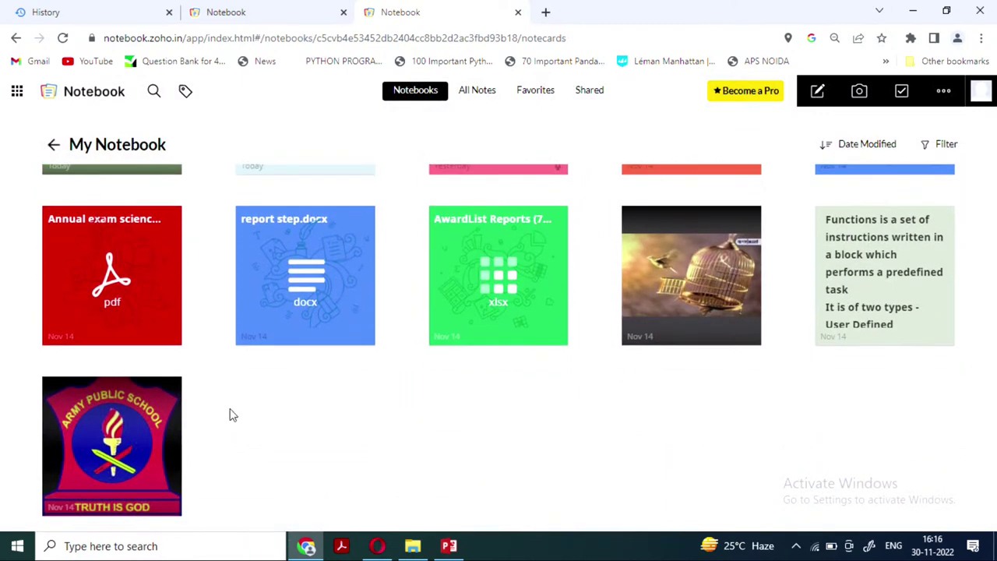
{"action": "scroll", "coordinate": [472, 449], "scroll_direction": "up", "scroll_amount": 2}
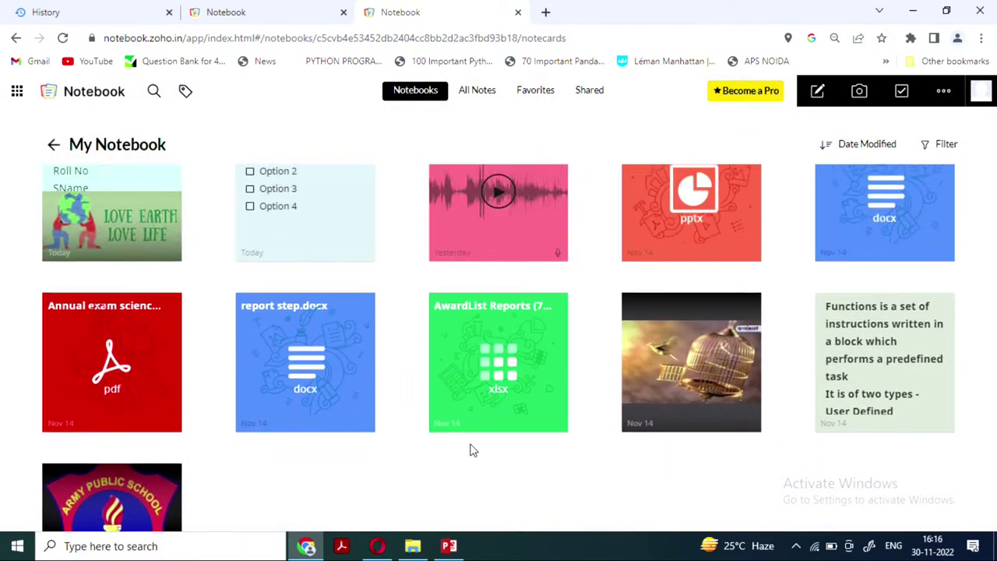
{"action": "left_click", "coordinate": [53, 144]}
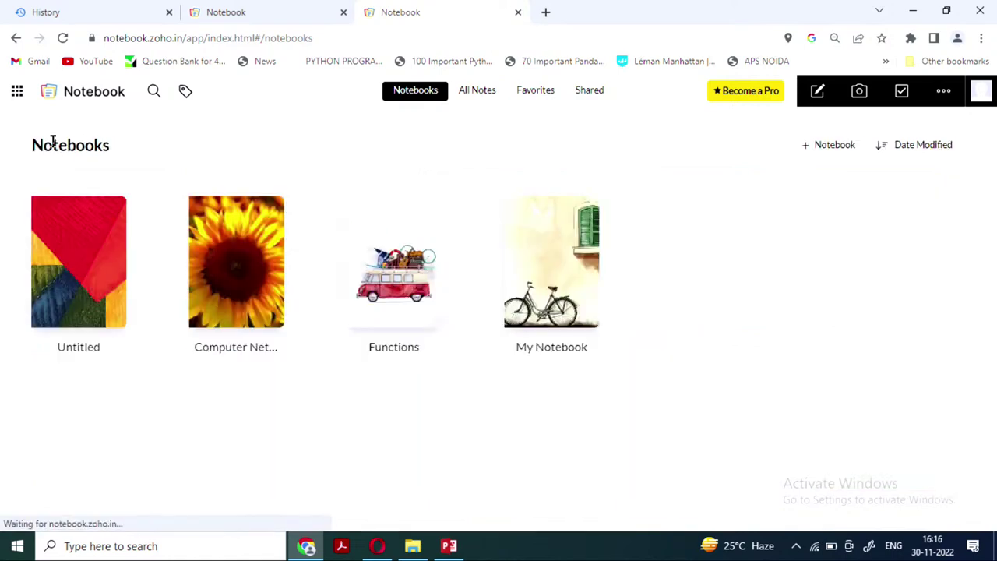
Open the Untitled notebook from the overview and reveal the extra note types
{"action": "left_click", "coordinate": [113, 211]}
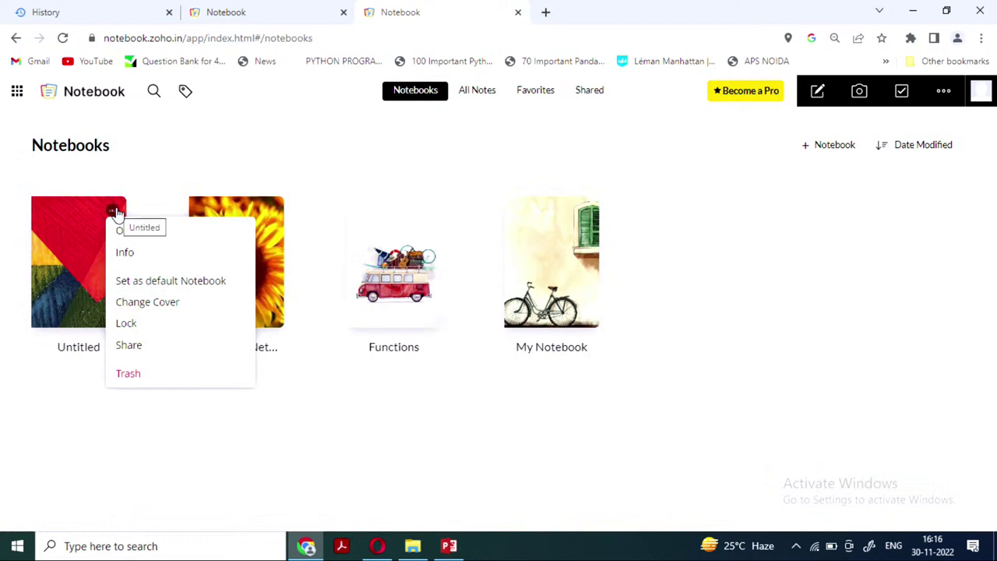
{"action": "left_click", "coordinate": [113, 211]}
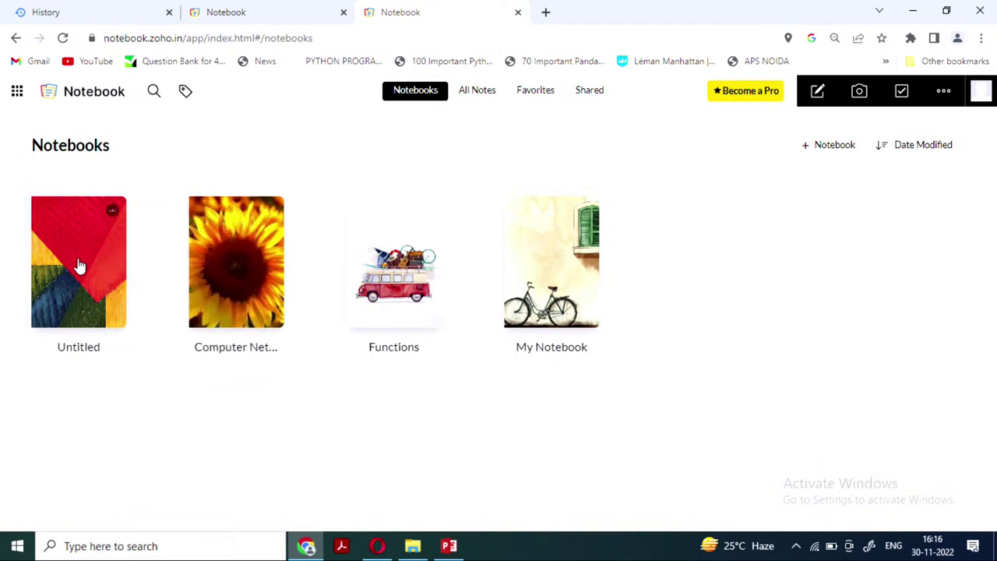
{"action": "left_click", "coordinate": [113, 210]}
{"action": "left_click", "coordinate": [113, 211]}
{"action": "left_click", "coordinate": [90, 284]}
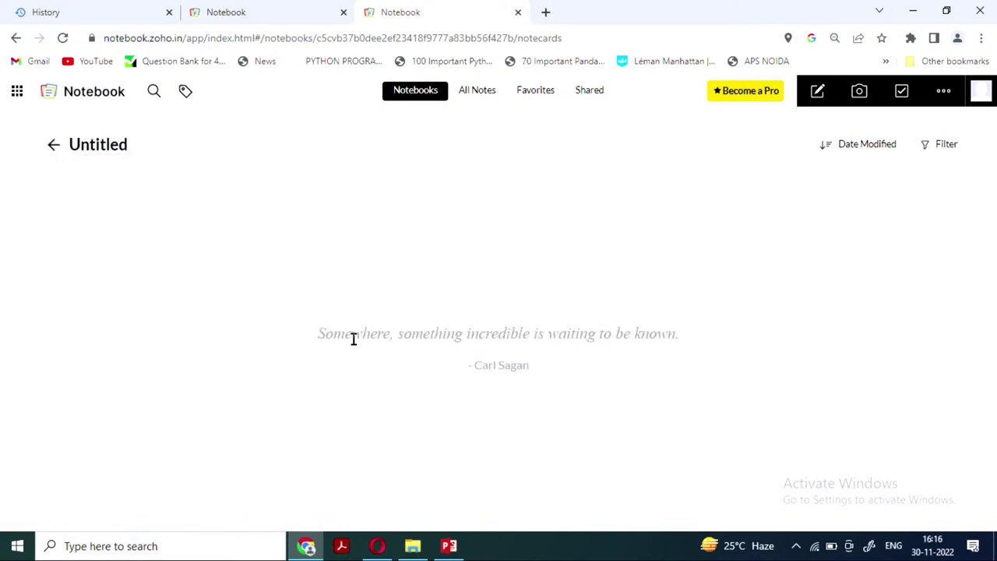
{"action": "left_click", "coordinate": [943, 94]}
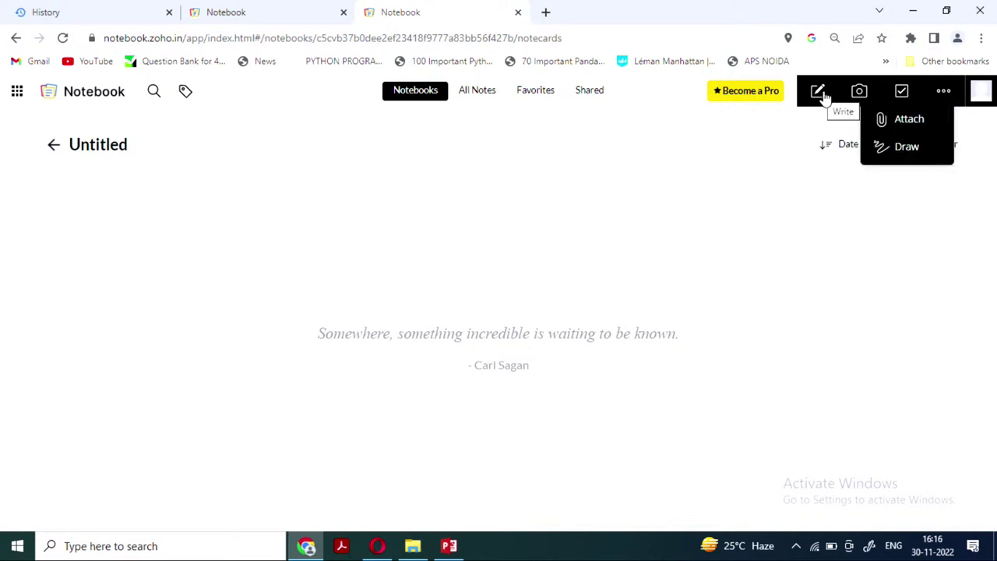
Create a checklist note with items attendance, practice and AV session, then save and close it
{"action": "left_click", "coordinate": [901, 92]}
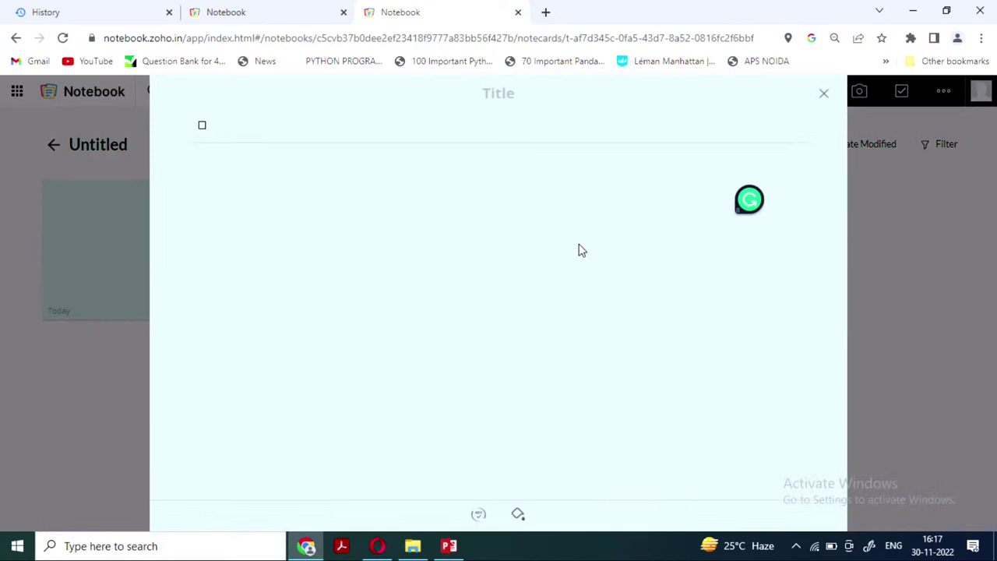
{"action": "type", "text": "attendance"}
{"action": "key", "text": "Return"}
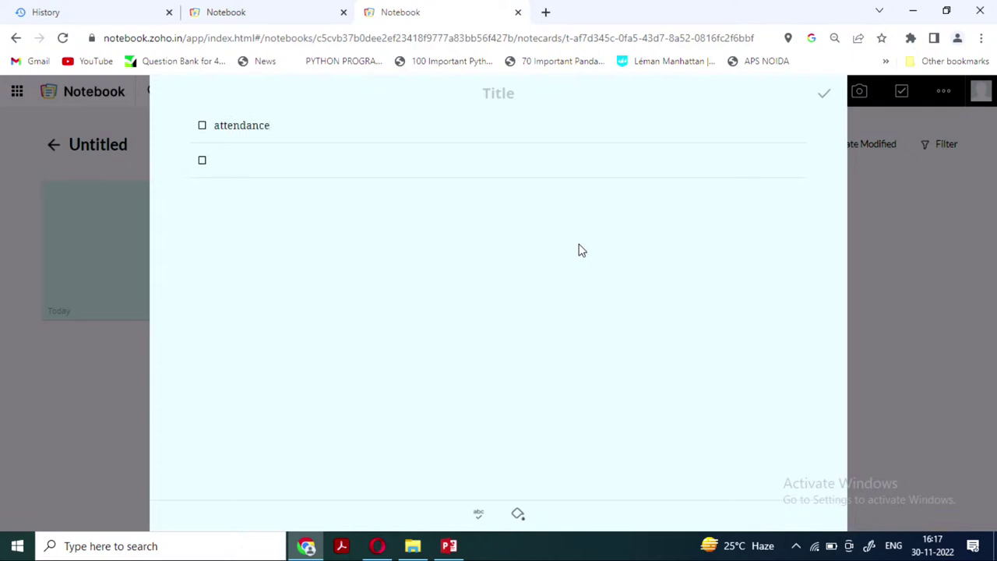
{"action": "type", "text": "practice"}
{"action": "key", "text": "Return"}
{"action": "type", "text": "AV se"}
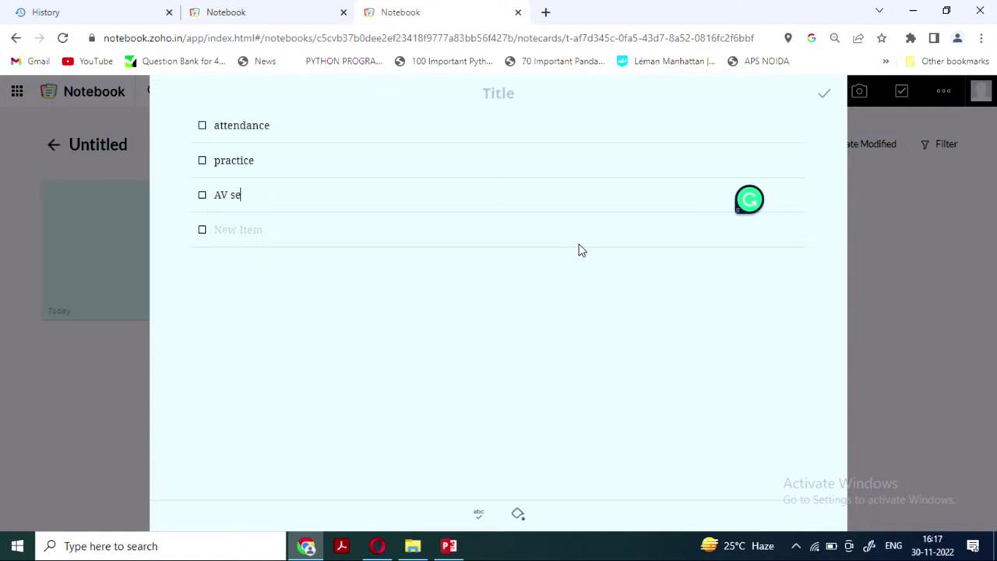
{"action": "type", "text": "ssion"}
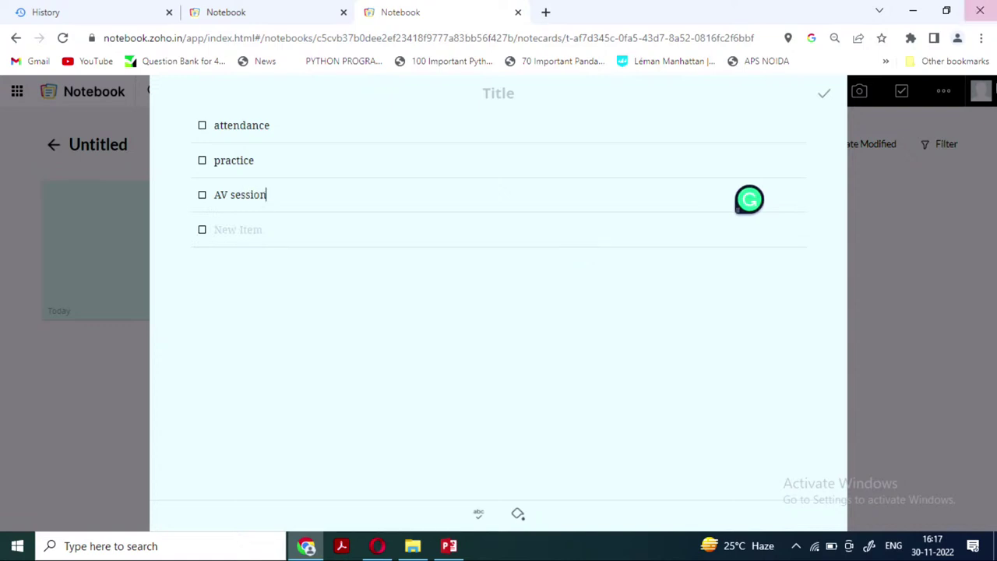
{"action": "left_click", "coordinate": [824, 101]}
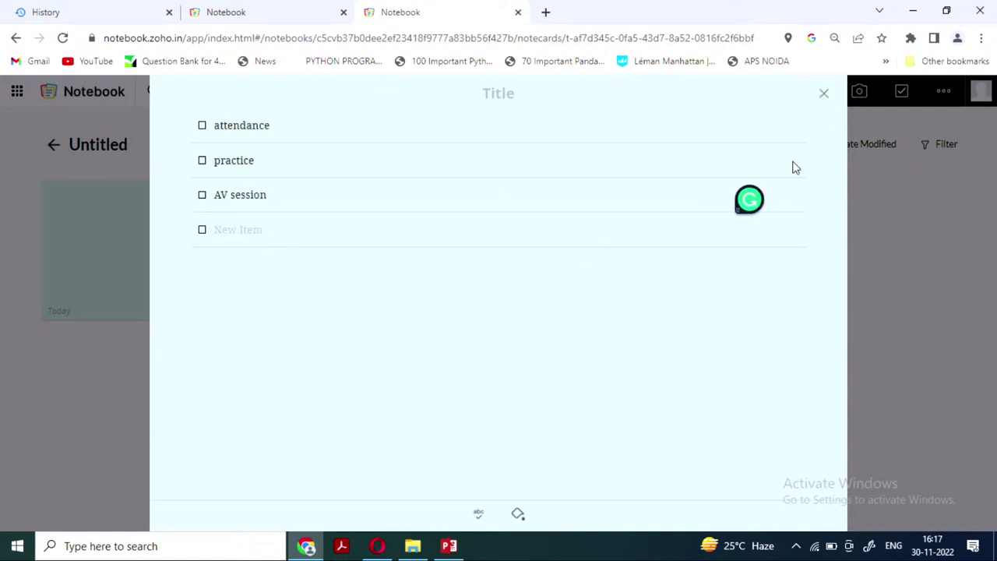
{"action": "left_click", "coordinate": [822, 100]}
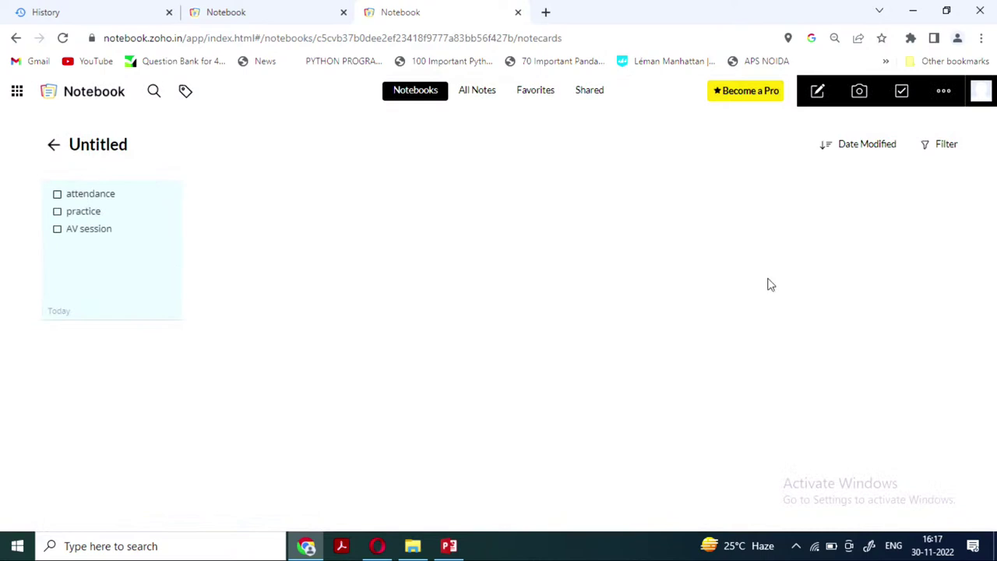
{"action": "left_click", "coordinate": [818, 92]}
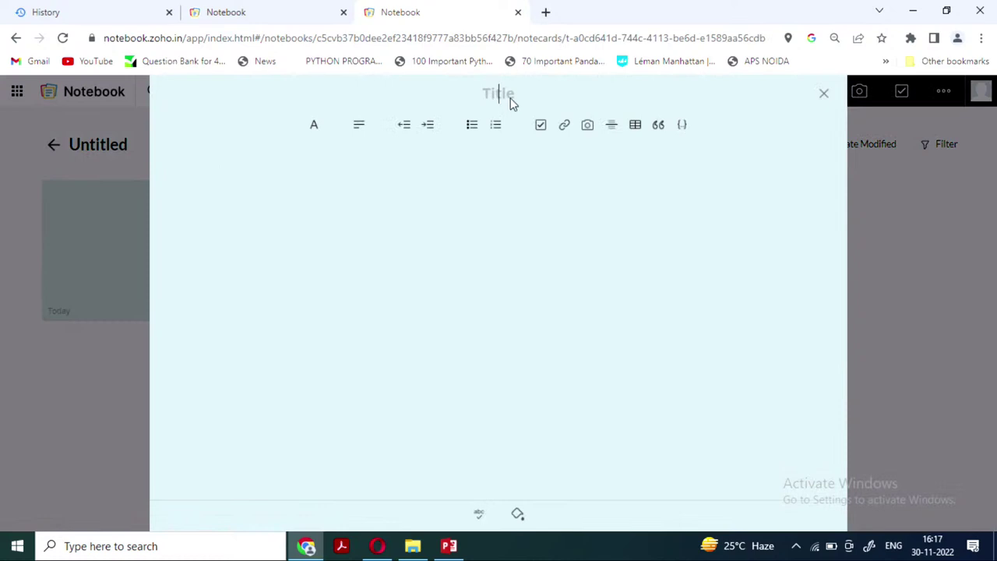
Title the new note 'Functions' and type 'xdfdfd' in its body
{"action": "type", "text": "Funct"}
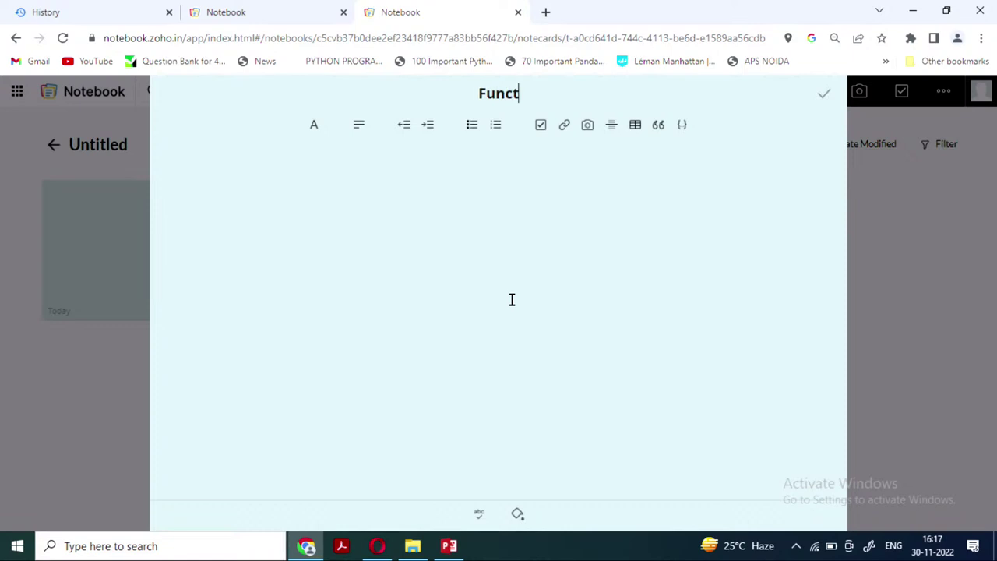
{"action": "type", "text": "ion"}
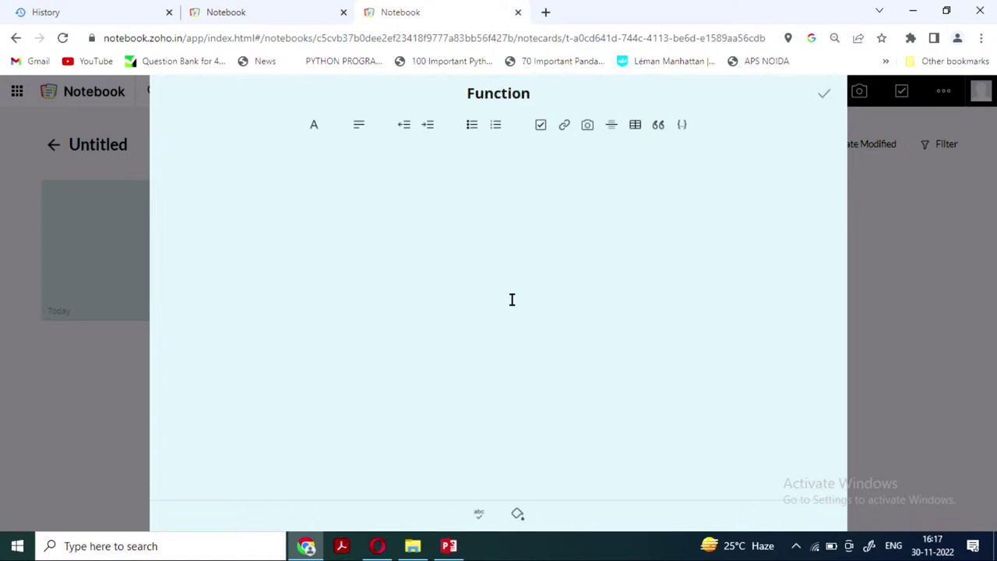
{"action": "type", "text": "s"}
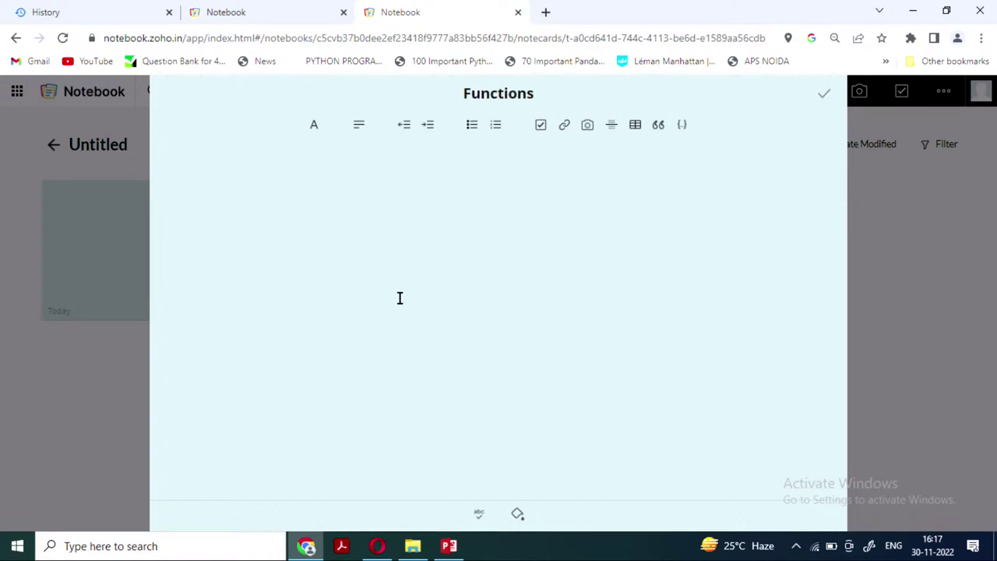
{"action": "left_click", "coordinate": [369, 262]}
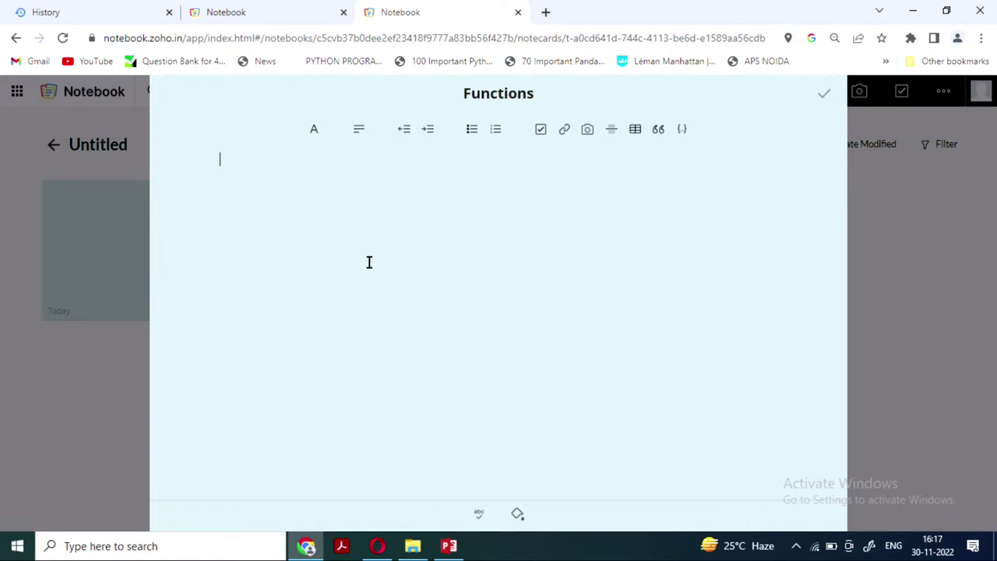
{"action": "left_click", "coordinate": [517, 513]}
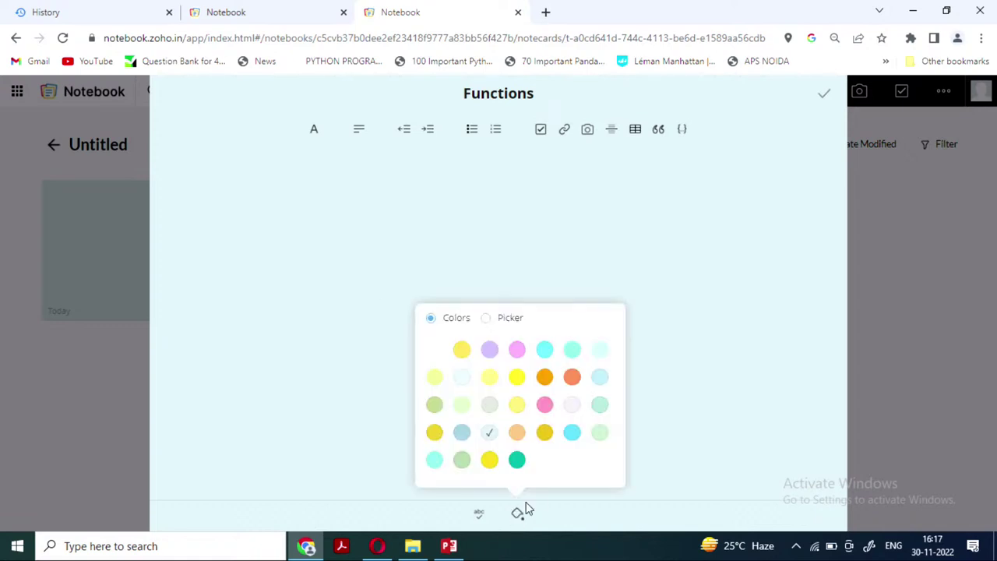
{"action": "left_click", "coordinate": [314, 132]}
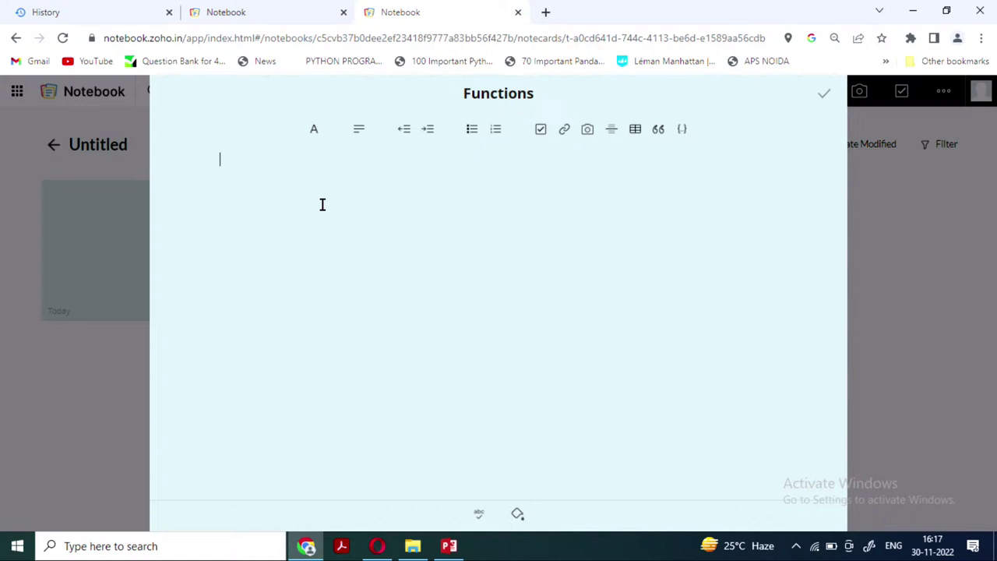
{"action": "type", "text": "xdfdfd"}
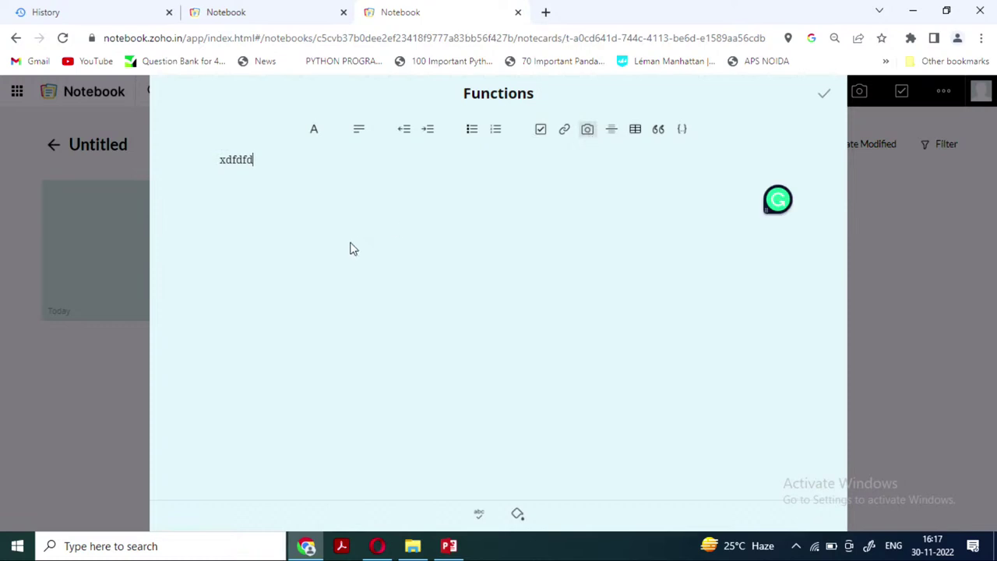
{"action": "left_click", "coordinate": [587, 130]}
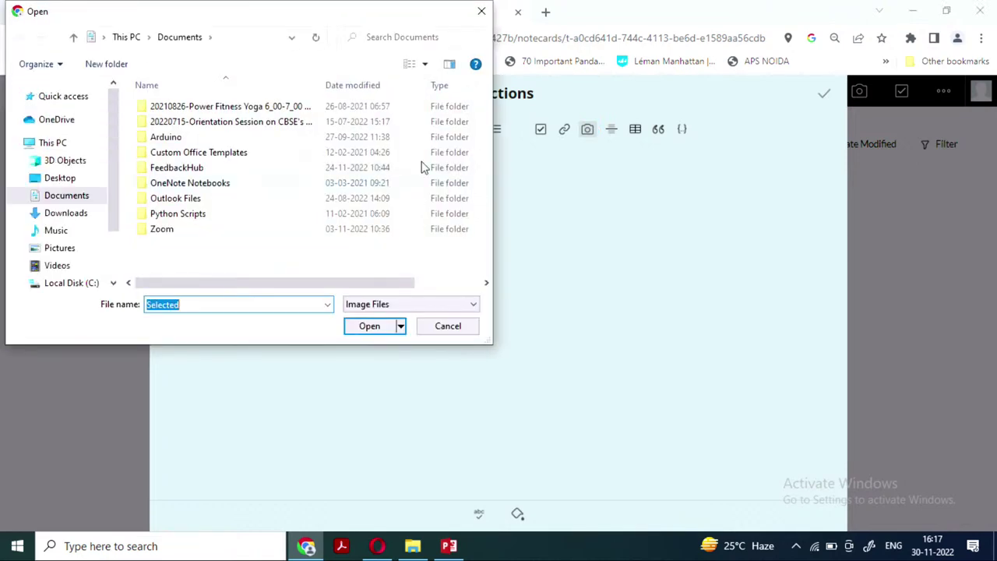
Insert the sunflower image from Downloads into the Functions note
{"action": "left_click", "coordinate": [72, 214]}
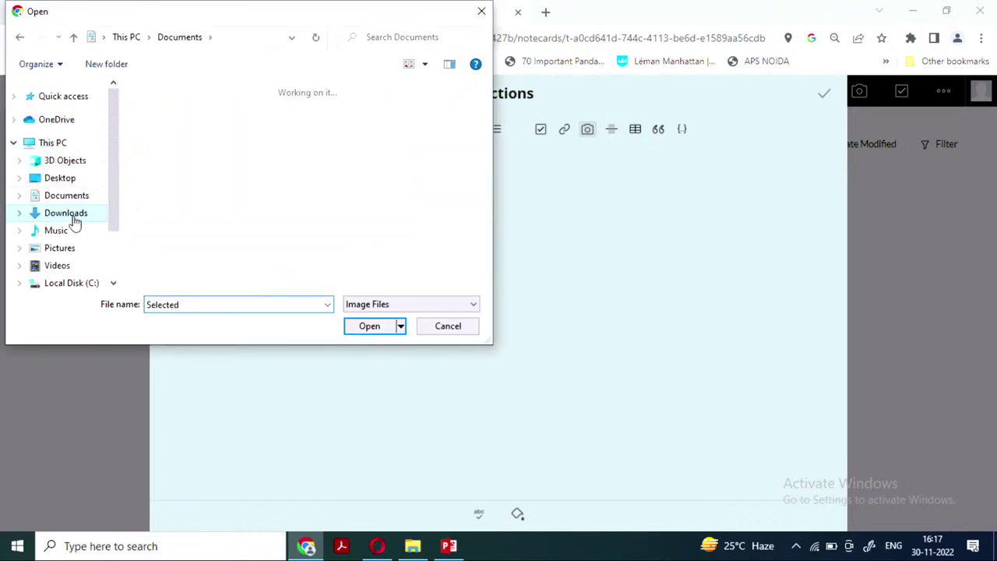
{"action": "left_click", "coordinate": [156, 237]}
{"action": "left_click", "coordinate": [372, 327]}
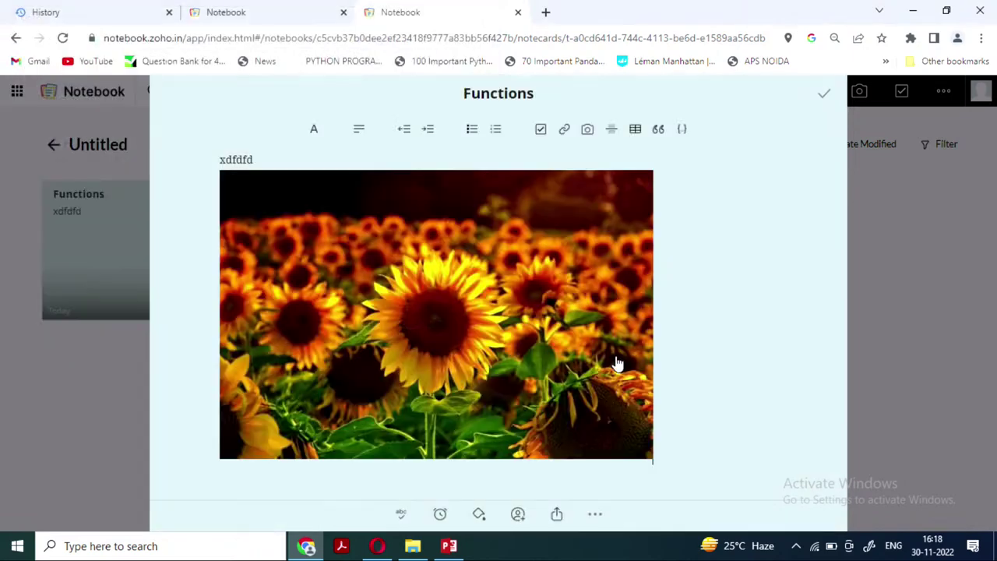
{"action": "left_click", "coordinate": [565, 133]}
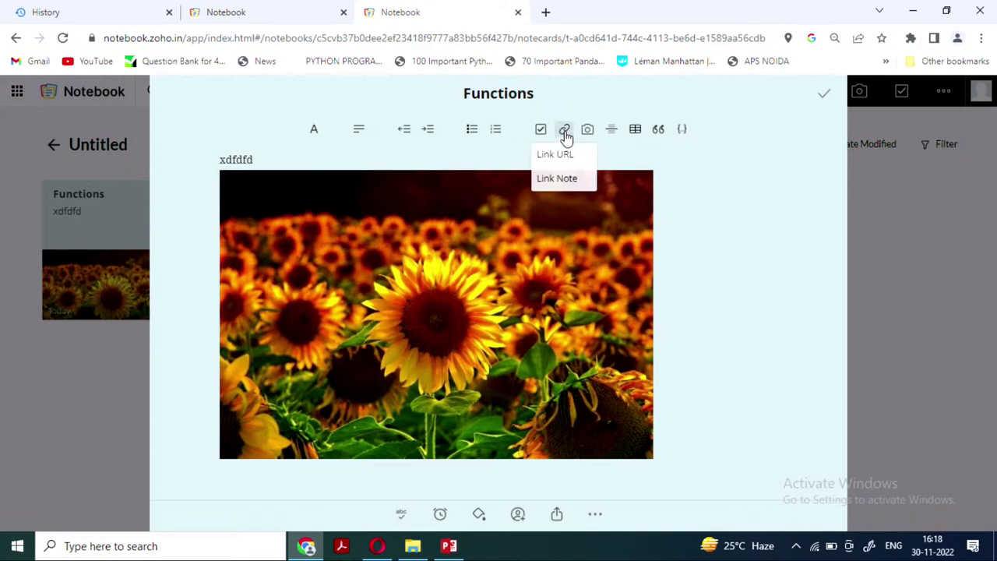
Search 'lan vs man vs wan' and copy the GeeksforGeeks article's URL
{"action": "left_click", "coordinate": [545, 12]}
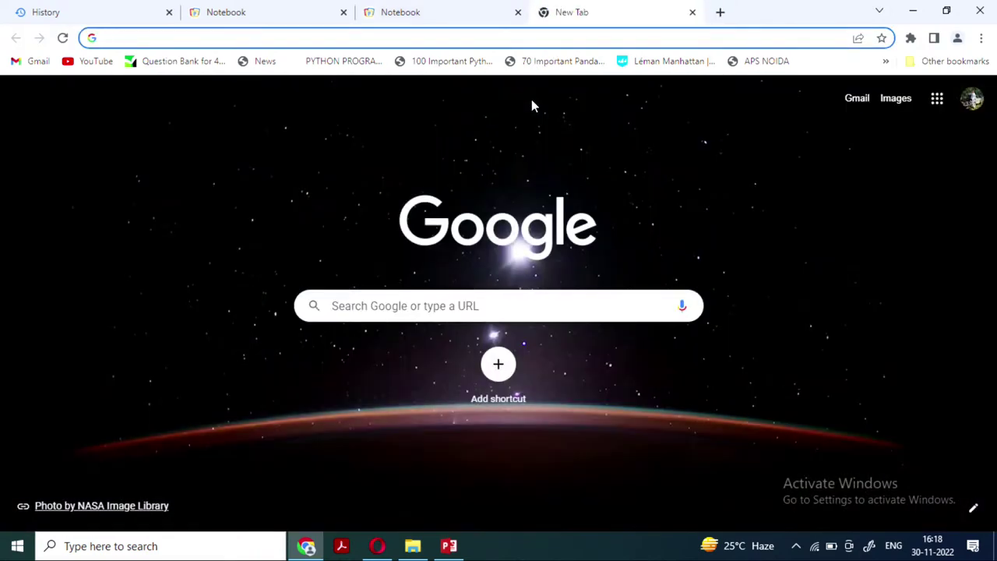
{"action": "type", "text": "la"}
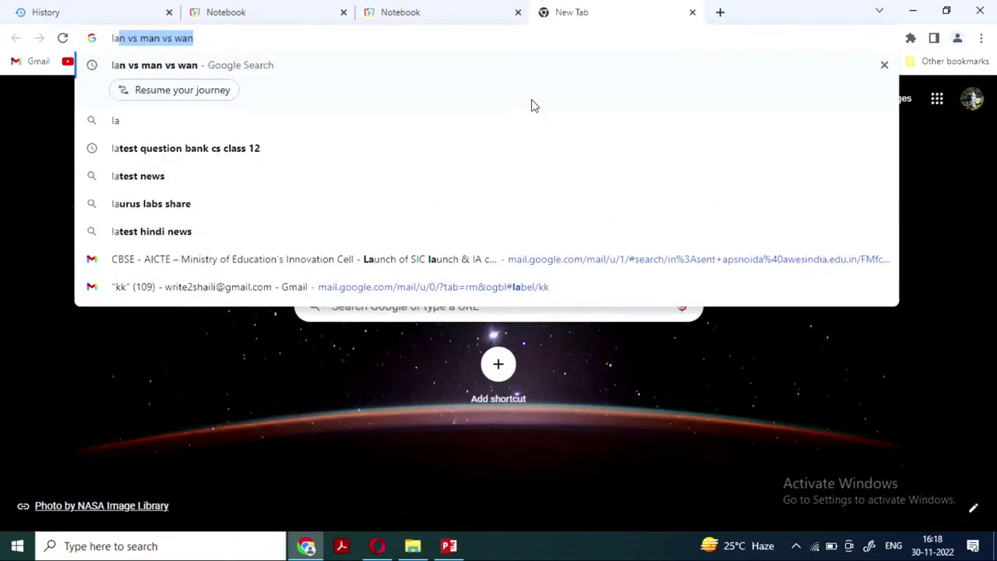
{"action": "type", "text": "n"}
{"action": "key", "text": "Return"}
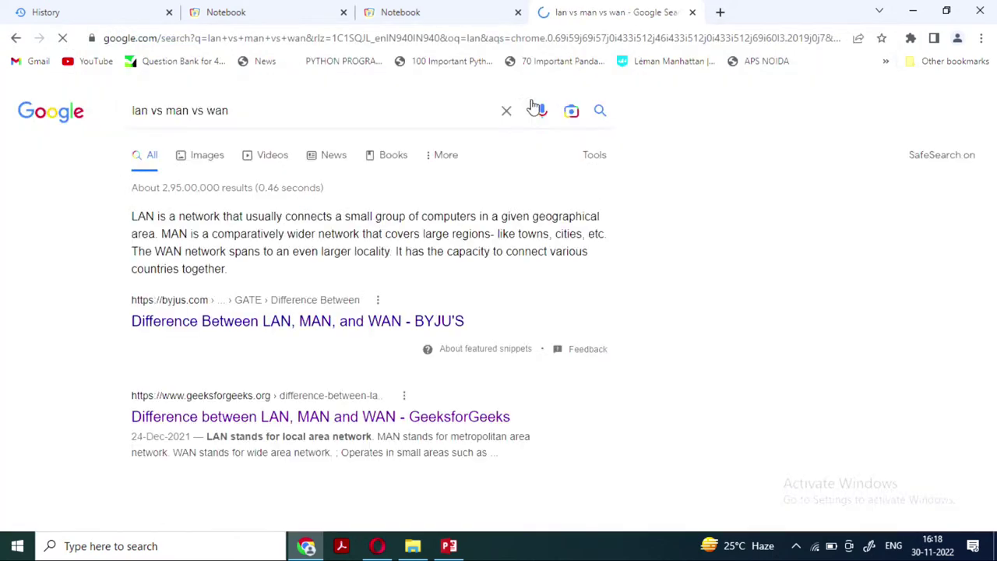
{"action": "scroll", "coordinate": [407, 367], "scroll_direction": "down", "scroll_amount": 2}
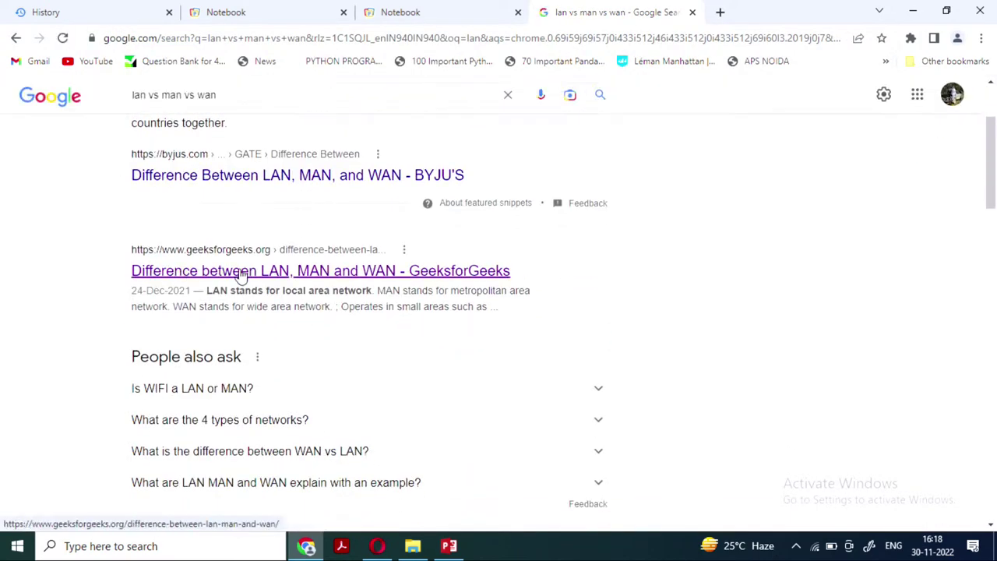
{"action": "left_click", "coordinate": [242, 272]}
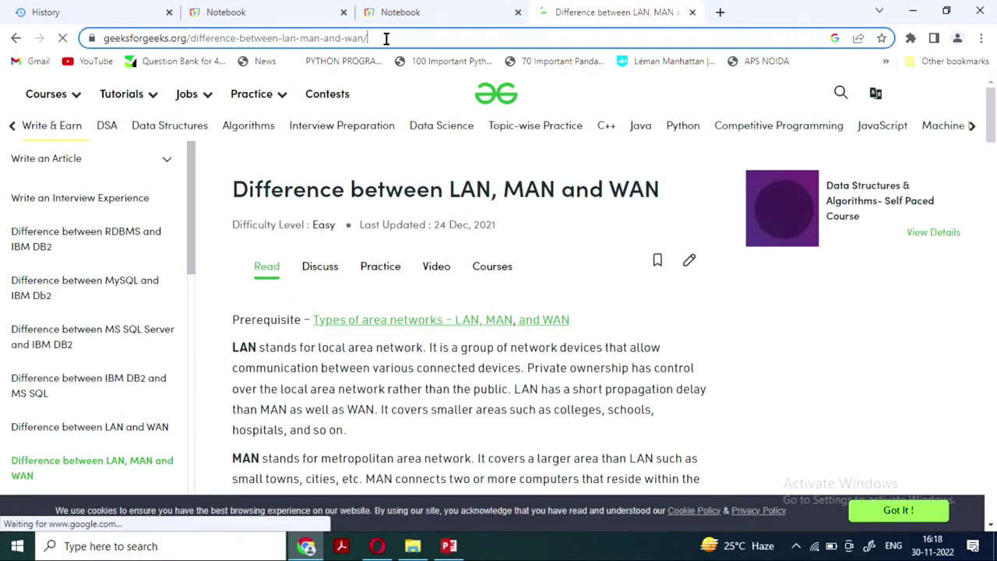
{"action": "left_click", "coordinate": [386, 38]}
{"action": "key", "text": "ctrl+c"}
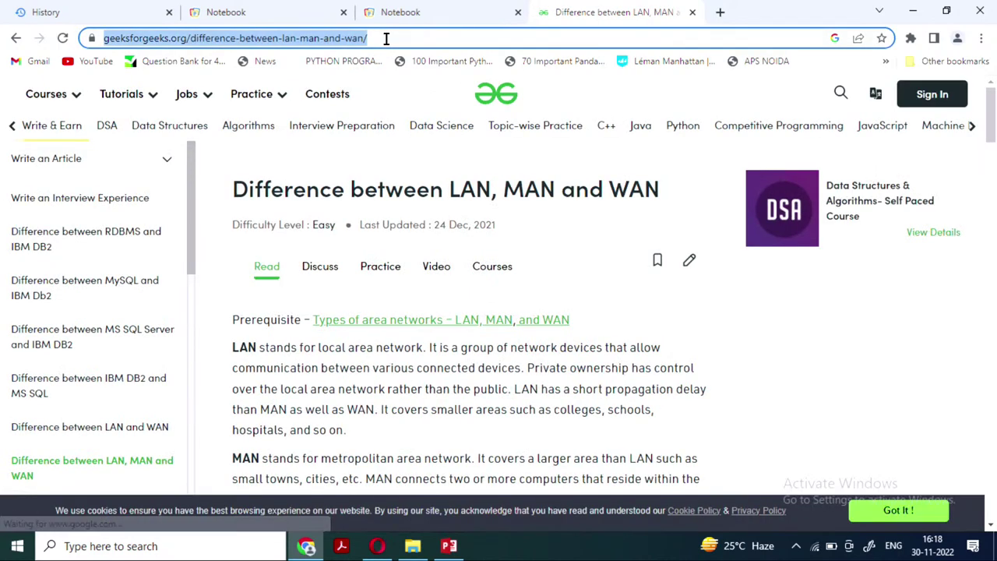
{"action": "left_click", "coordinate": [414, 12]}
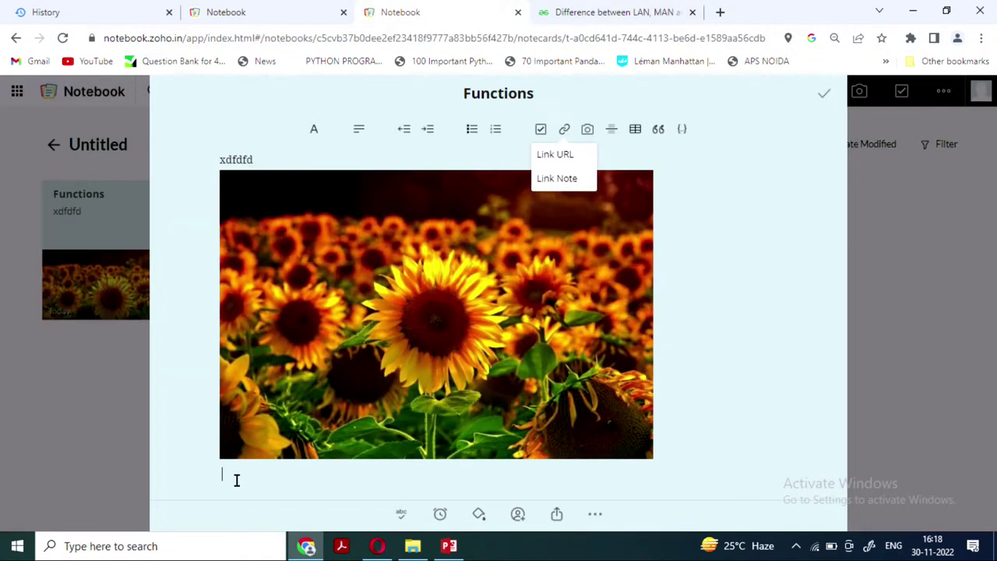
Insert a link titled 'Difference between LAN vs MAN' with the pasted GeeksforGeeks URL
{"action": "left_click", "coordinate": [563, 156]}
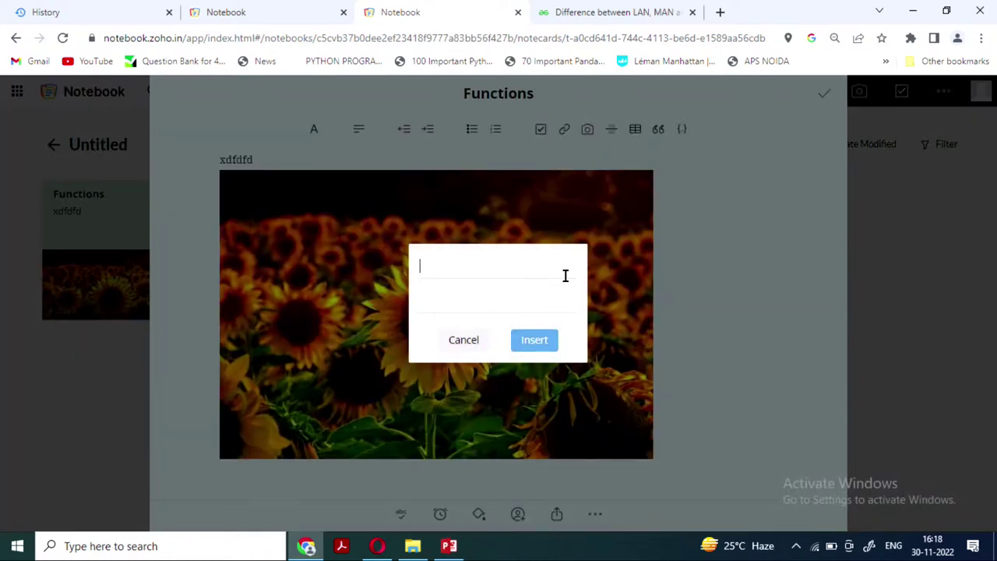
{"action": "type", "text": "Dif"}
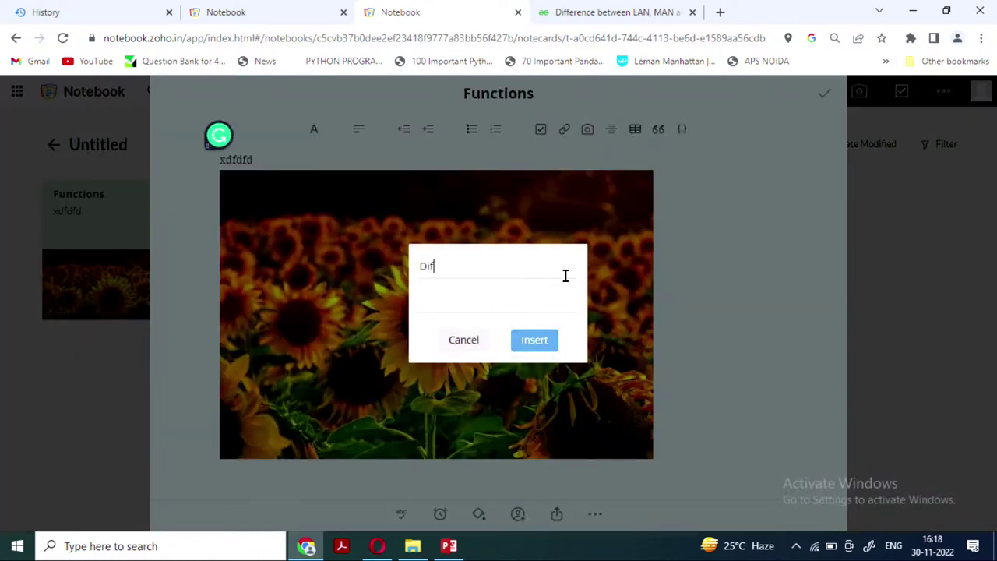
{"action": "type", "text": "ference between LAN"}
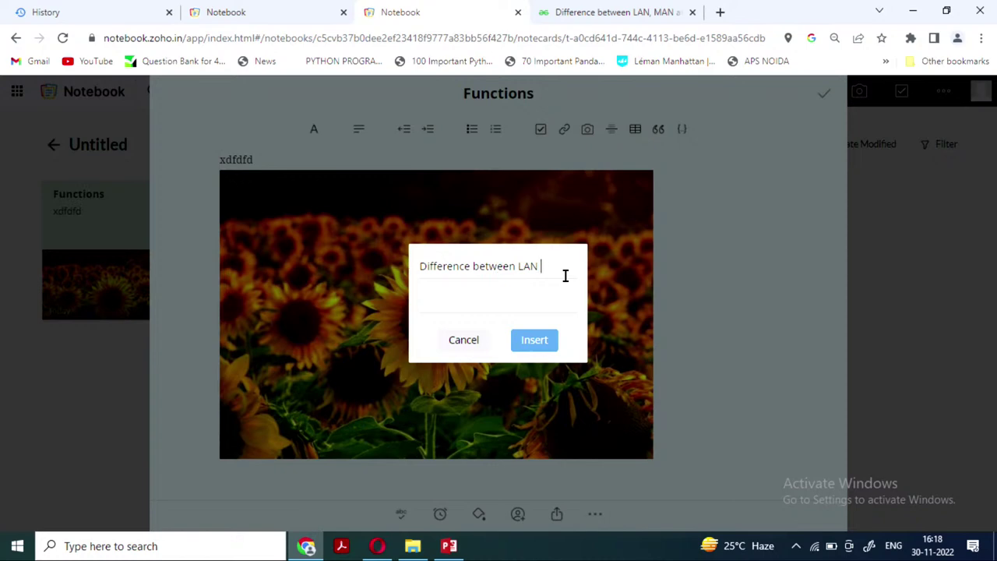
{"action": "type", "text": " vs MAN"}
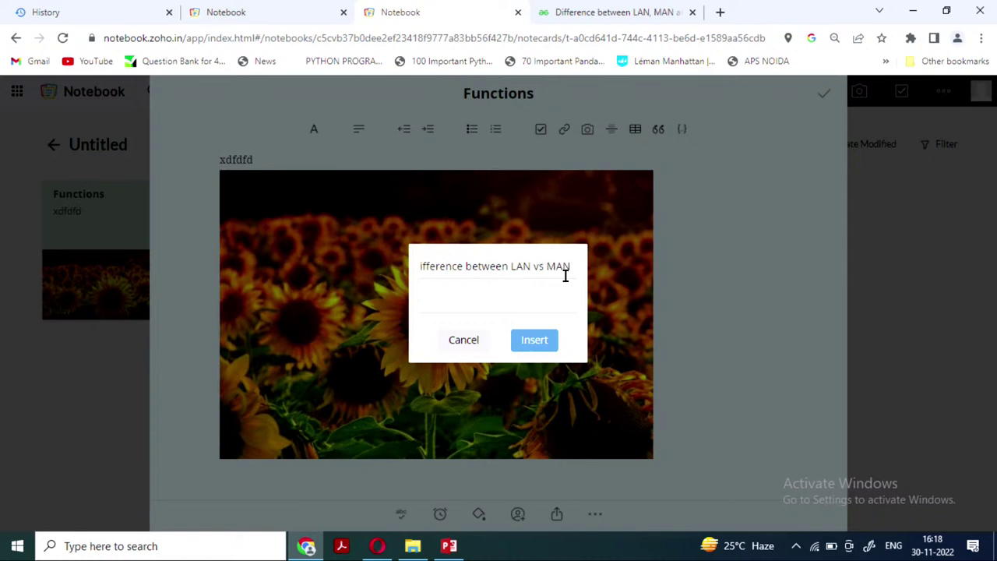
{"action": "left_click", "coordinate": [484, 308]}
{"action": "key", "text": "ctrl+v"}
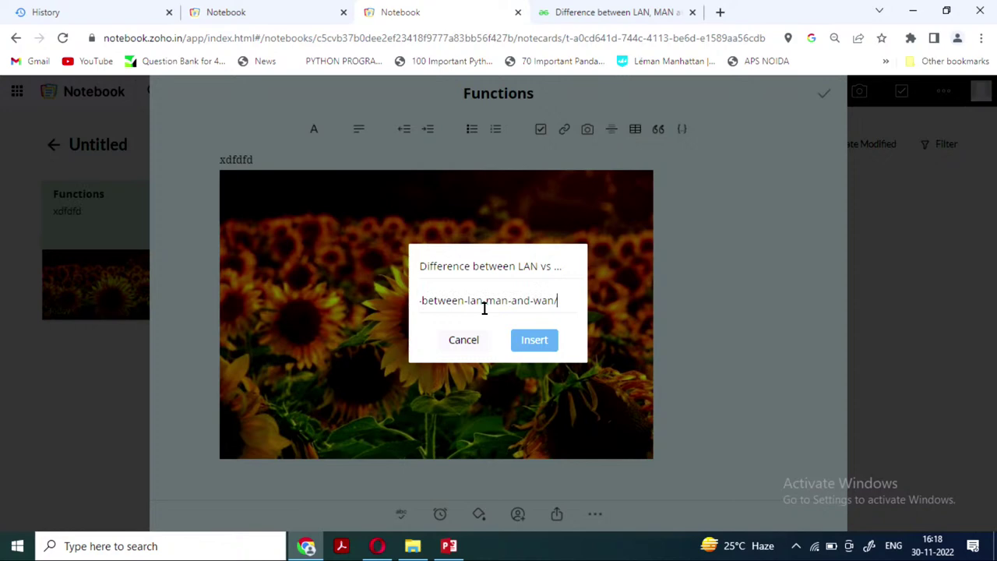
{"action": "left_click", "coordinate": [534, 342]}
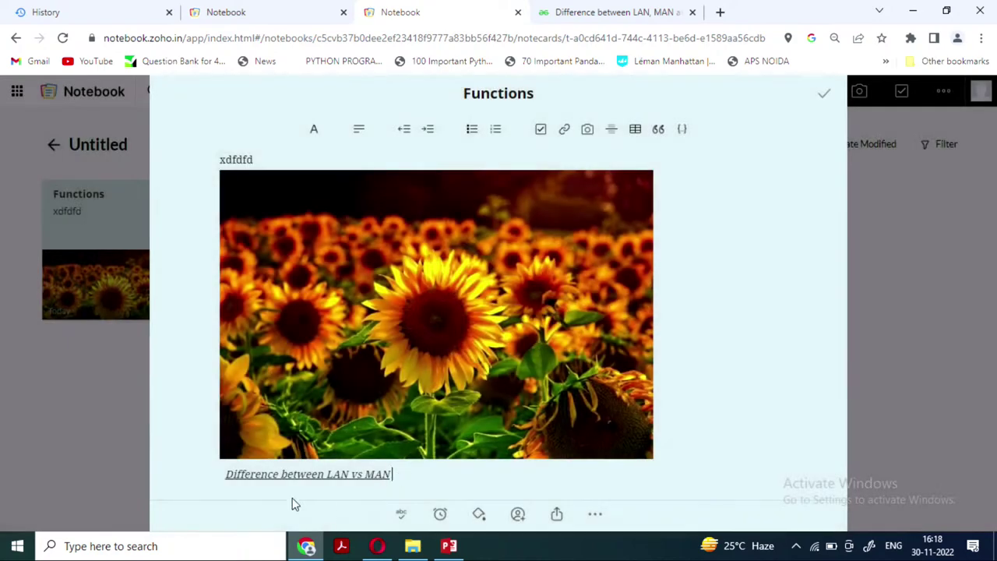
{"action": "scroll", "coordinate": [299, 481], "scroll_direction": "down", "scroll_amount": 1}
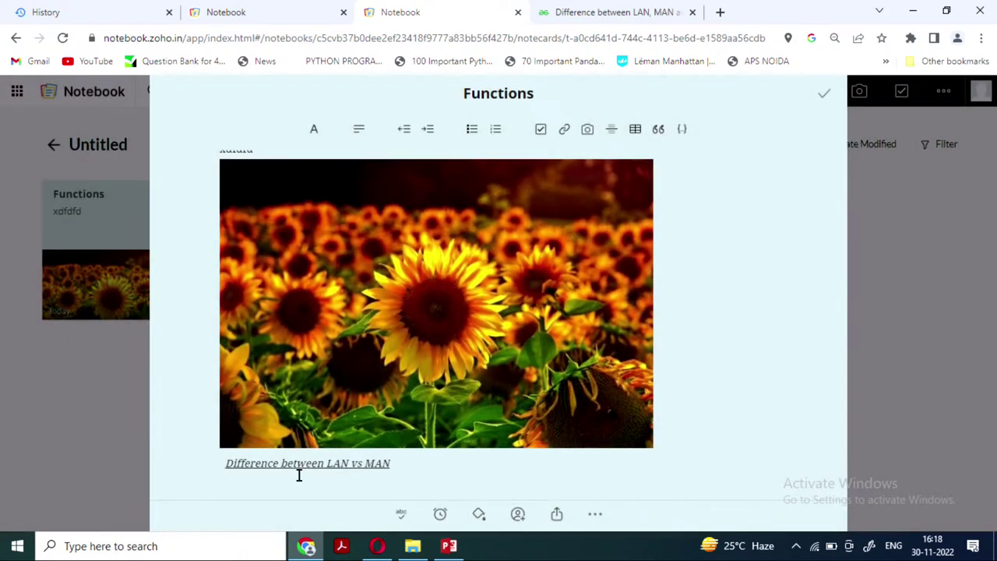
Test the new link by opening it in a new tab, then close that tab
{"action": "right_click", "coordinate": [340, 464]}
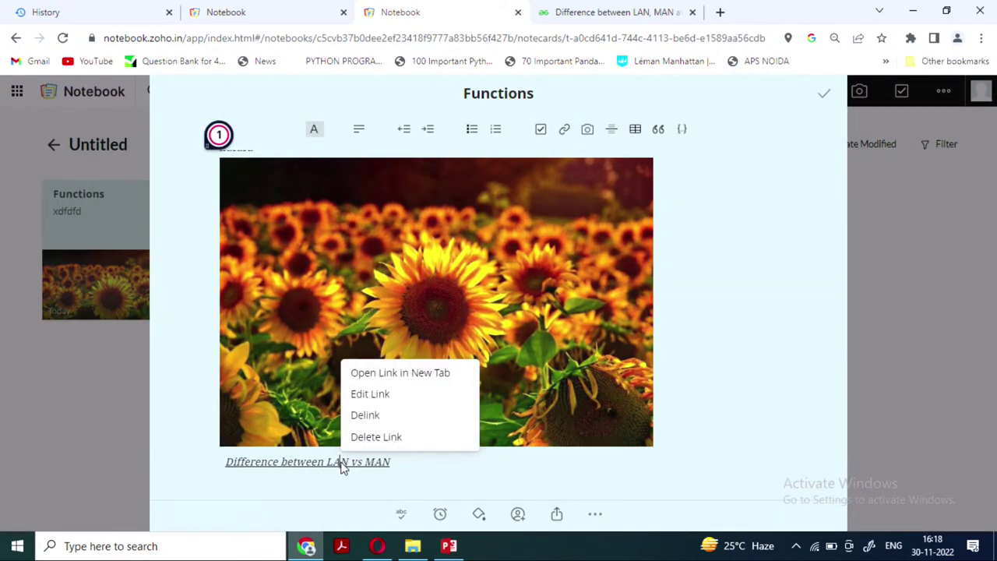
{"action": "left_click", "coordinate": [377, 373]}
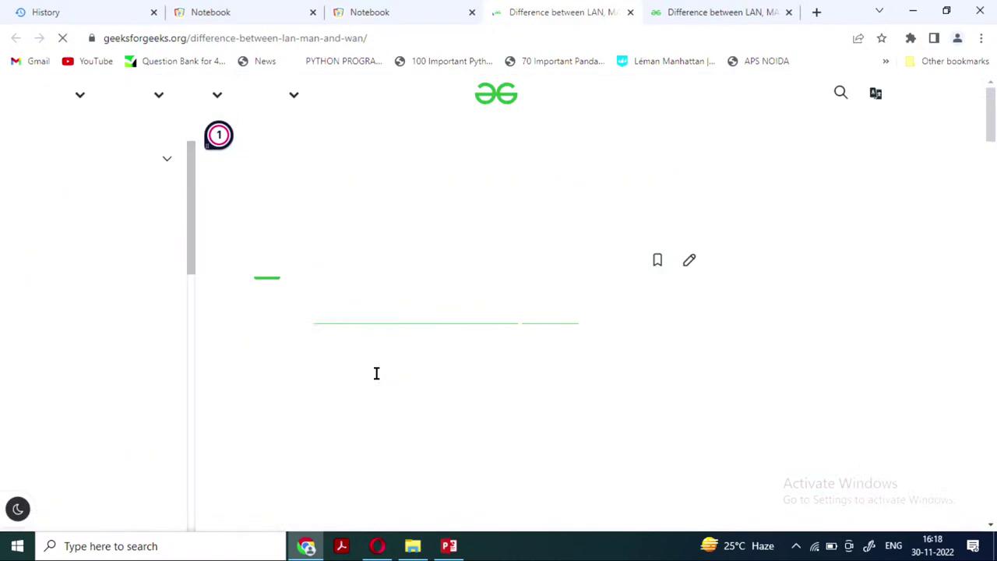
{"action": "left_click", "coordinate": [631, 13]}
{"action": "left_click", "coordinate": [400, 16]}
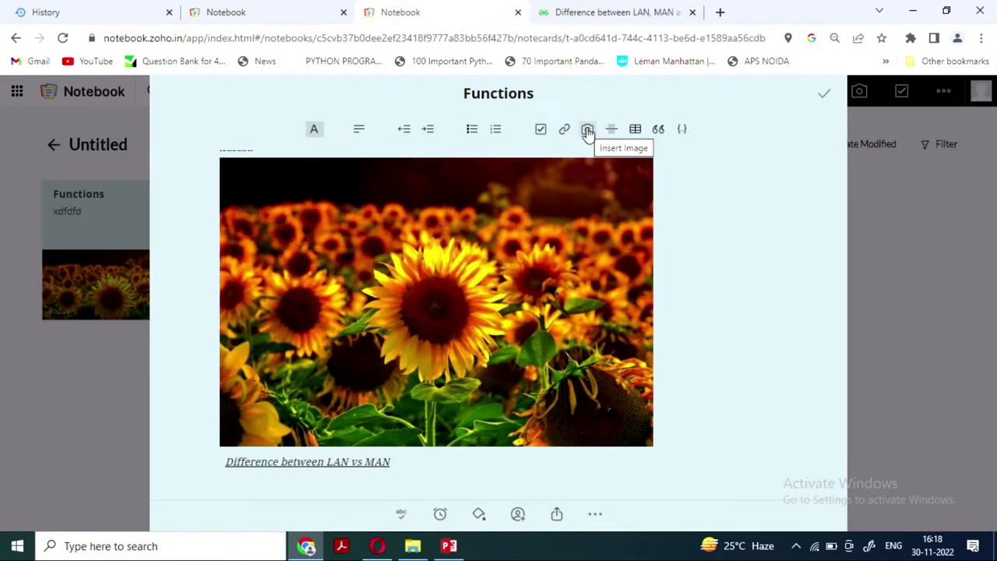
Add an image note with the Screenshot file from Downloads, then start a new sketch note
{"action": "left_click", "coordinate": [824, 97]}
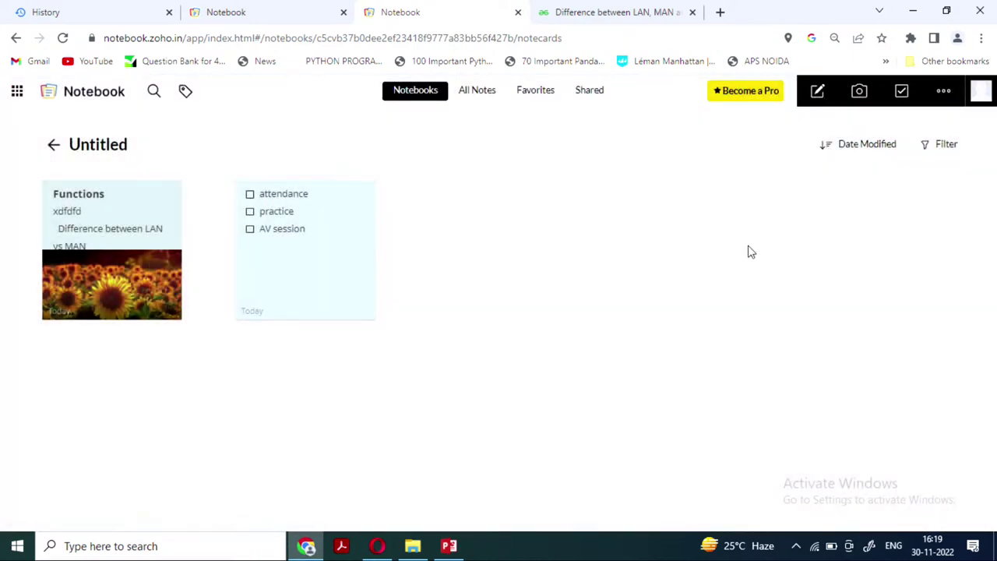
{"action": "left_click", "coordinate": [860, 93]}
{"action": "left_click", "coordinate": [483, 314]}
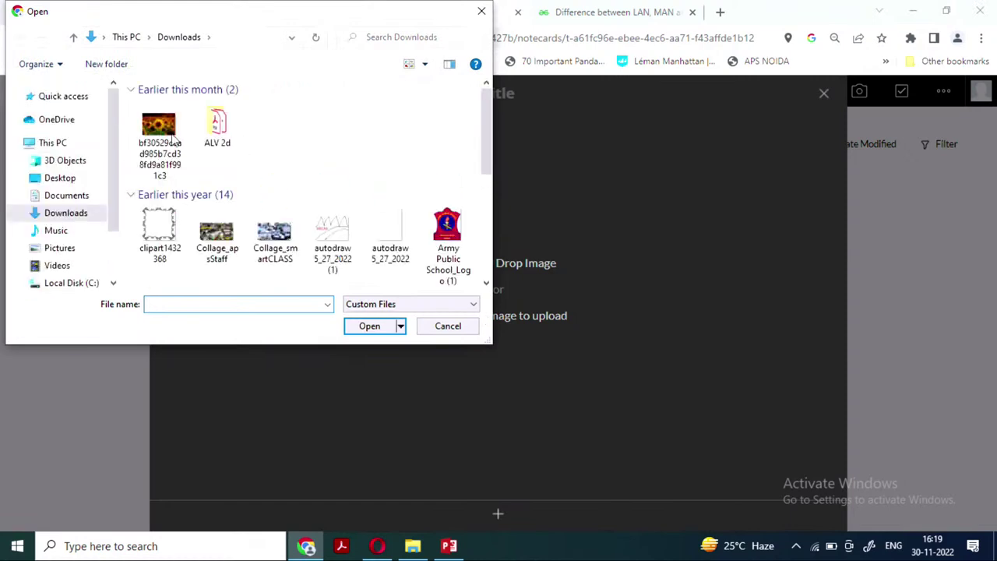
{"action": "left_click", "coordinate": [161, 132]}
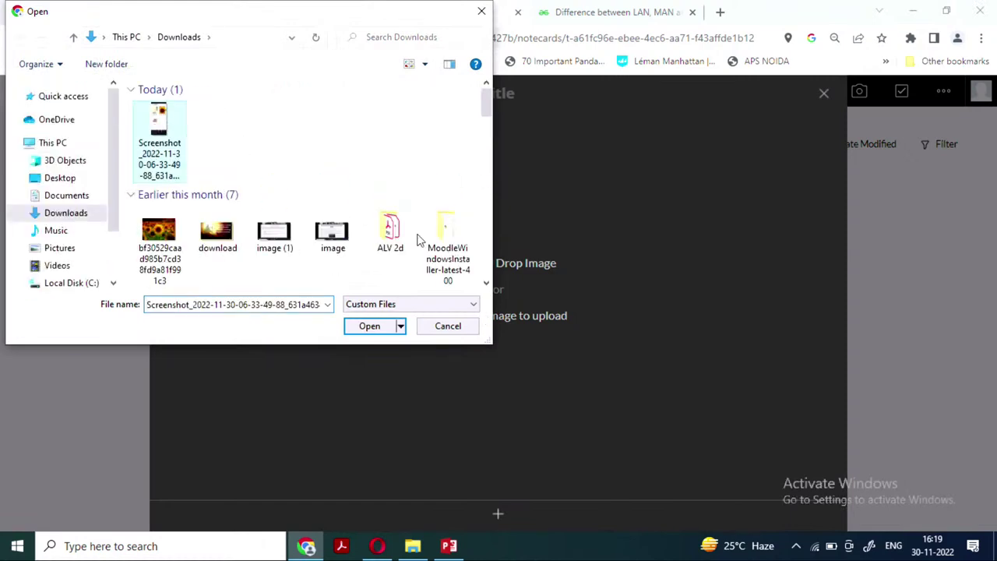
{"action": "left_click", "coordinate": [366, 332]}
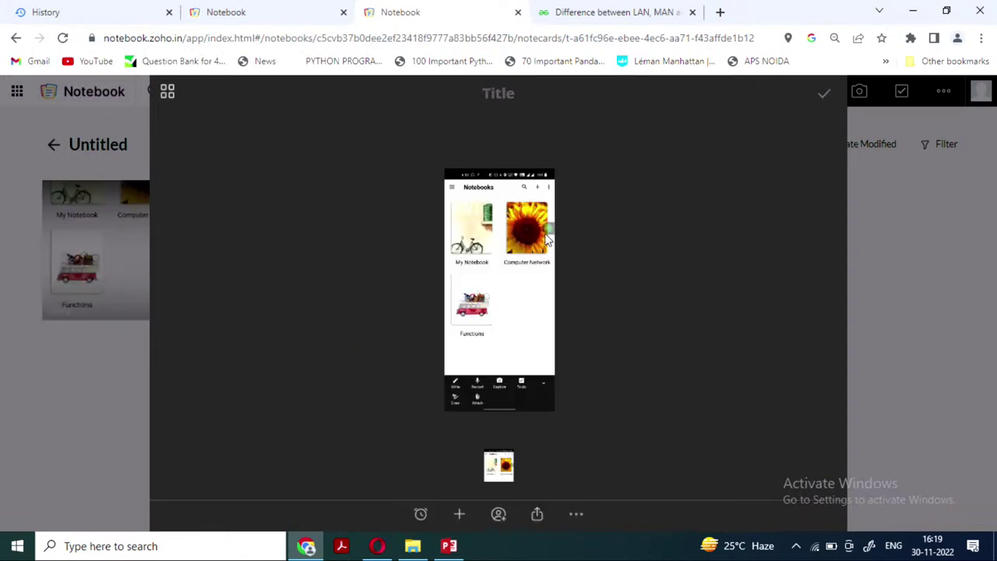
{"action": "left_click", "coordinate": [825, 100]}
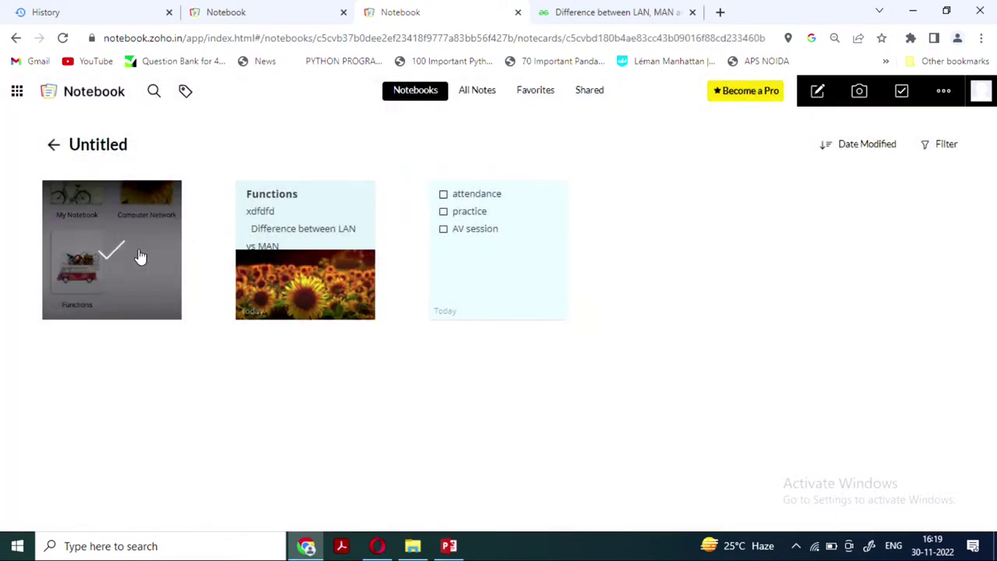
{"action": "left_click", "coordinate": [140, 256]}
{"action": "left_click", "coordinate": [817, 100]}
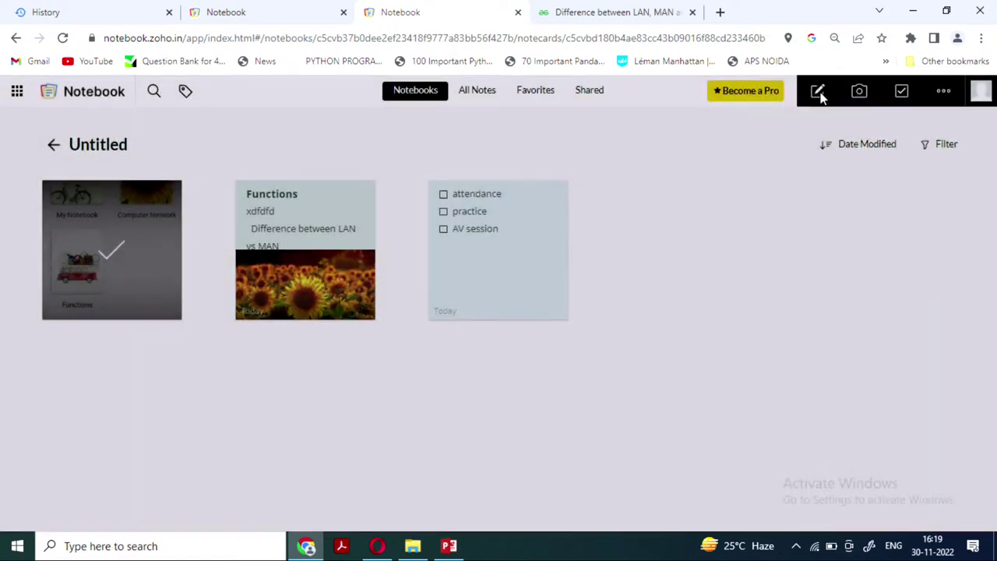
{"action": "left_click", "coordinate": [943, 93]}
{"action": "left_click", "coordinate": [907, 146]}
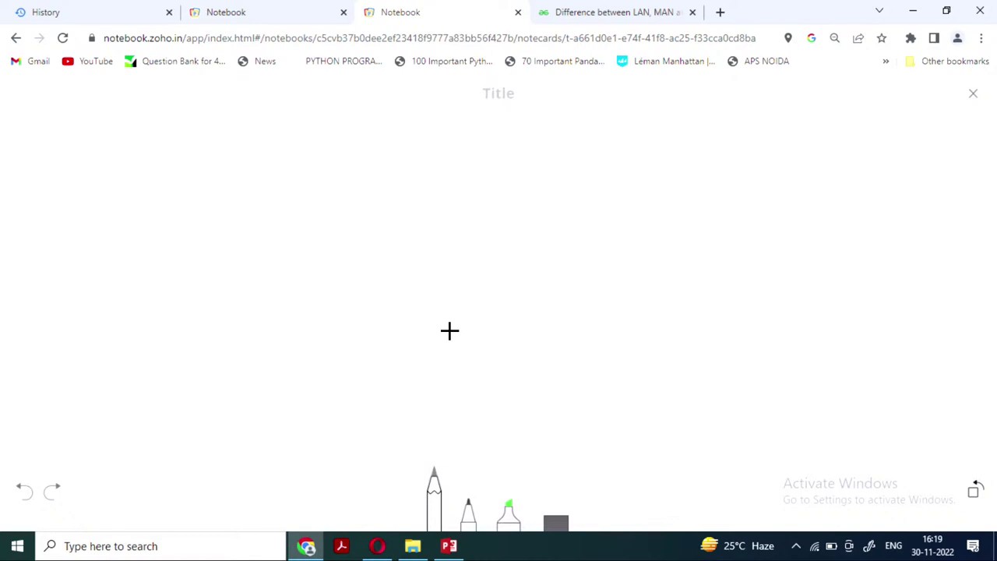
Write 'NCERT' on the sketch canvas with the pencil at maximum thickness
{"action": "left_click", "coordinate": [435, 502]}
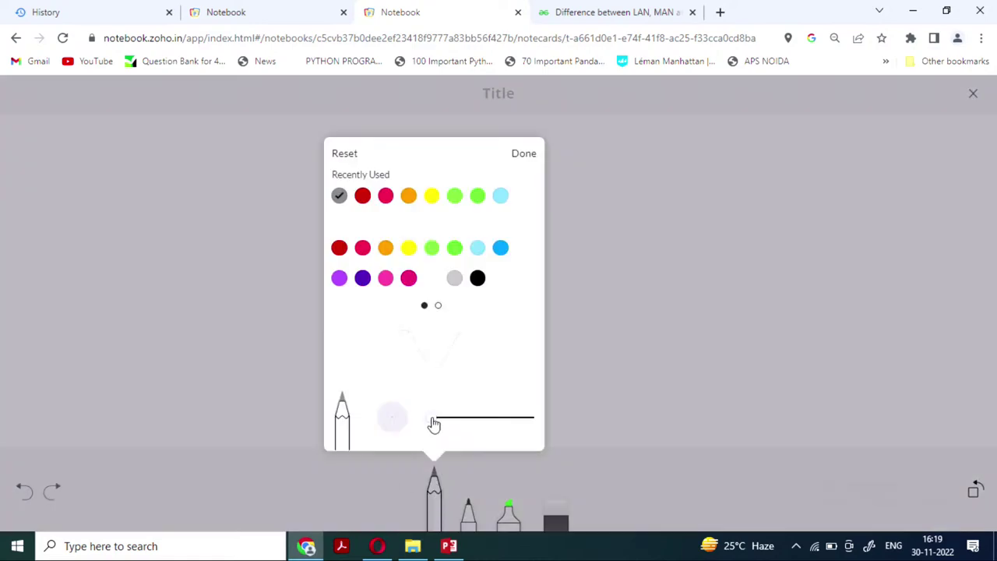
{"action": "left_click_drag", "start_coordinate": [459, 420], "coordinate": [534, 427]}
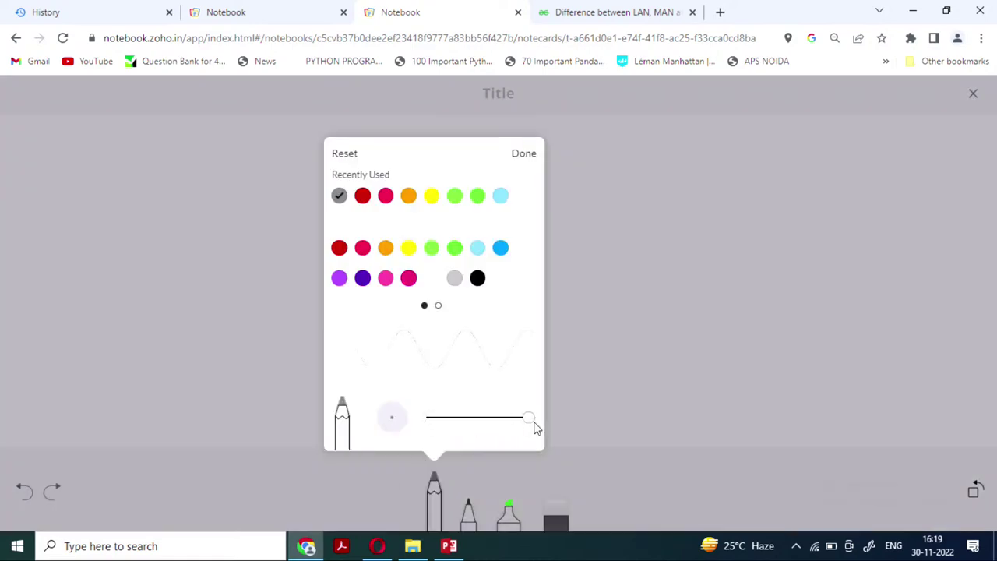
{"action": "left_click", "coordinate": [636, 359]}
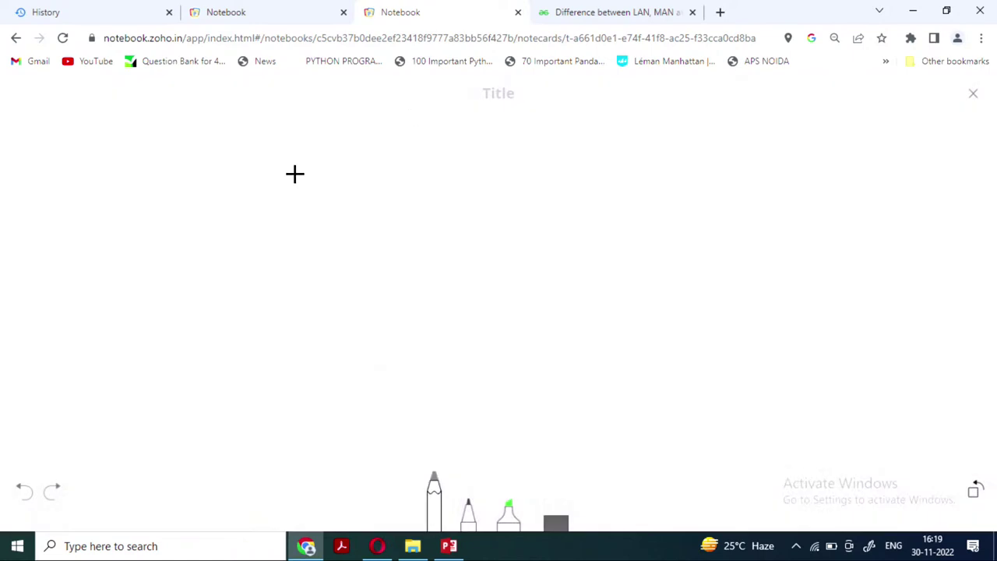
{"action": "mouse_move", "coordinate": [294, 174]}
{"action": "left_mouse_down"}
{"action": "mouse_move", "coordinate": [287, 209]}
{"action": "mouse_move", "coordinate": [318, 203]}
{"action": "mouse_move", "coordinate": [388, 119]}
{"action": "left_mouse_up"}
{"action": "left_click_drag", "start_coordinate": [381, 164], "coordinate": [384, 208]}
{"action": "mouse_move", "coordinate": [418, 168]}
{"action": "left_mouse_down"}
{"action": "mouse_move", "coordinate": [439, 222]}
{"action": "mouse_move", "coordinate": [450, 171]}
{"action": "mouse_move", "coordinate": [476, 219]}
{"action": "left_mouse_up"}
{"action": "mouse_move", "coordinate": [477, 178]}
{"action": "left_mouse_down"}
{"action": "mouse_move", "coordinate": [475, 200]}
{"action": "mouse_move", "coordinate": [503, 212]}
{"action": "left_mouse_up"}
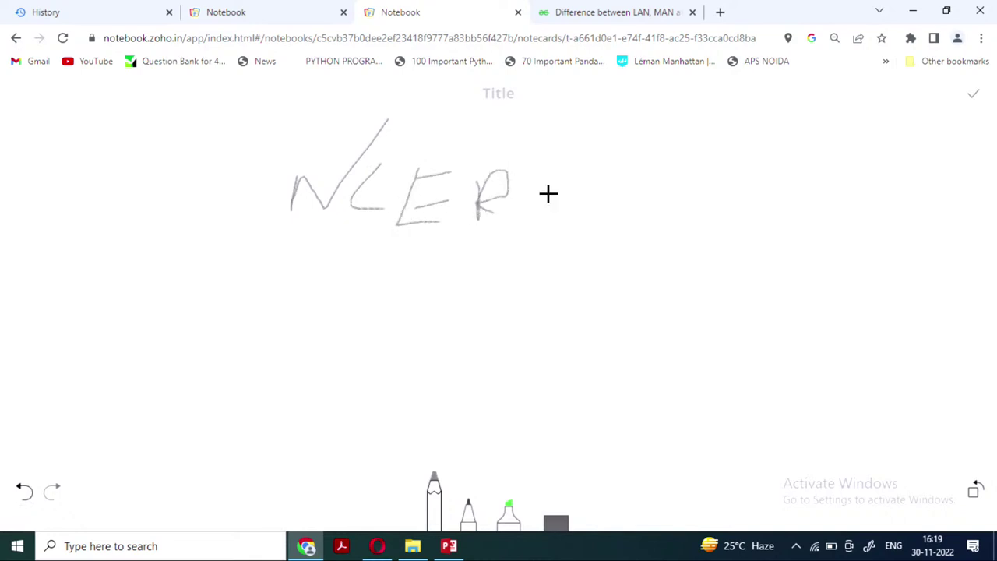
{"action": "left_click_drag", "start_coordinate": [563, 170], "coordinate": [554, 208]}
{"action": "left_click_drag", "start_coordinate": [525, 169], "coordinate": [626, 169]}
Write 'function' below NCERT with a thick red pen
{"action": "left_click", "coordinate": [471, 516]}
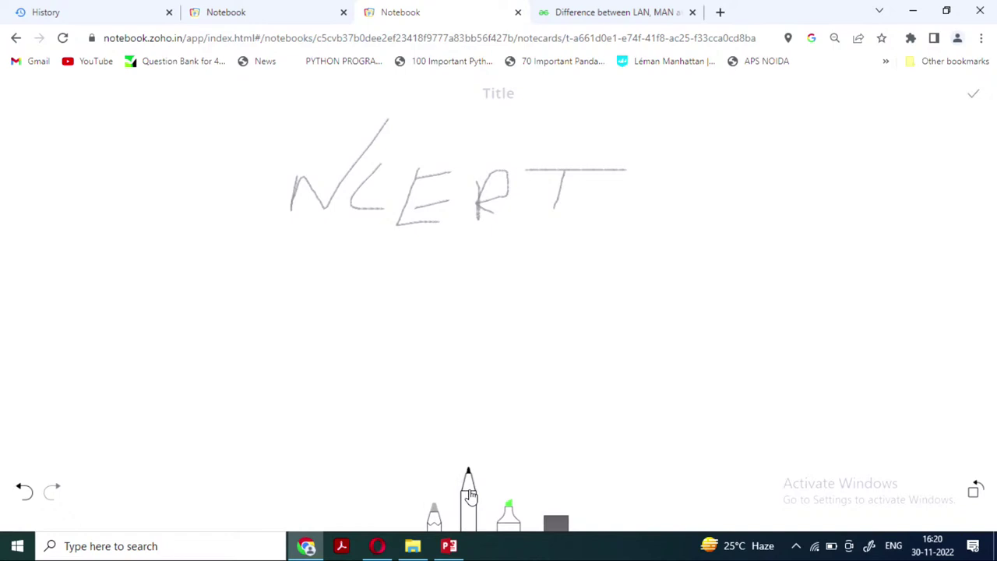
{"action": "left_click", "coordinate": [470, 496]}
{"action": "left_click_drag", "start_coordinate": [470, 419], "coordinate": [558, 423]}
{"action": "left_click", "coordinate": [374, 248]}
{"action": "left_click", "coordinate": [557, 155]}
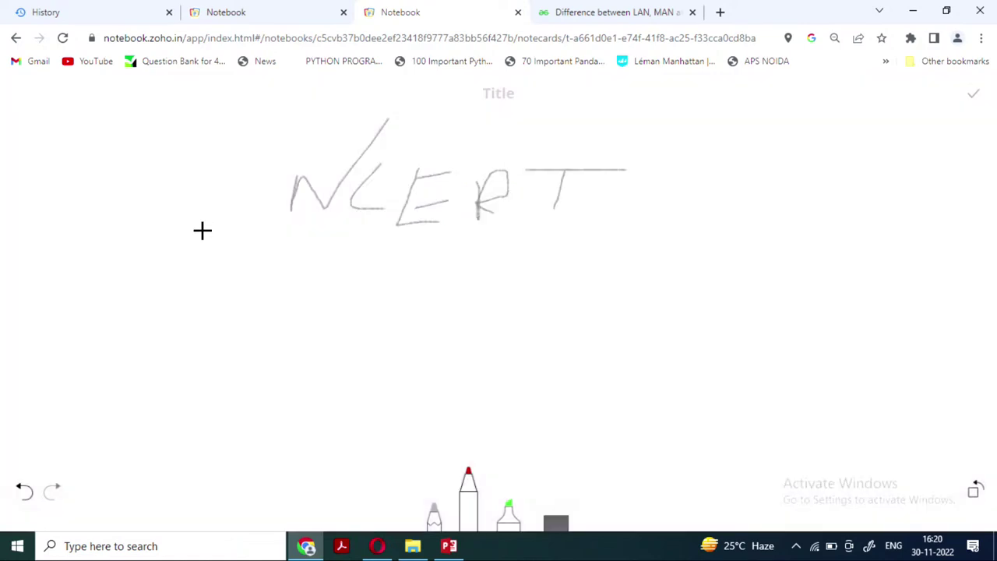
{"action": "mouse_move", "coordinate": [225, 277]}
{"action": "left_mouse_down"}
{"action": "mouse_move", "coordinate": [192, 289]}
{"action": "mouse_move", "coordinate": [181, 343]}
{"action": "mouse_move", "coordinate": [227, 307]}
{"action": "mouse_move", "coordinate": [251, 340]}
{"action": "mouse_move", "coordinate": [282, 309]}
{"action": "mouse_move", "coordinate": [294, 341]}
{"action": "mouse_move", "coordinate": [338, 341]}
{"action": "left_mouse_up"}
{"action": "mouse_move", "coordinate": [387, 299]}
{"action": "left_mouse_down"}
{"action": "mouse_move", "coordinate": [361, 303]}
{"action": "mouse_move", "coordinate": [396, 338]}
{"action": "left_mouse_up"}
{"action": "mouse_move", "coordinate": [421, 255]}
{"action": "left_mouse_down"}
{"action": "mouse_move", "coordinate": [421, 286]}
{"action": "mouse_move", "coordinate": [467, 310]}
{"action": "left_mouse_up"}
{"action": "mouse_move", "coordinate": [405, 291]}
{"action": "left_mouse_down"}
{"action": "mouse_move", "coordinate": [483, 282]}
{"action": "mouse_move", "coordinate": [484, 333]}
{"action": "left_mouse_up"}
{"action": "mouse_move", "coordinate": [498, 288]}
{"action": "left_mouse_down"}
{"action": "mouse_move", "coordinate": [509, 322]}
{"action": "mouse_move", "coordinate": [501, 283]}
{"action": "mouse_move", "coordinate": [540, 318]}
{"action": "mouse_move", "coordinate": [568, 316]}
{"action": "left_mouse_up"}
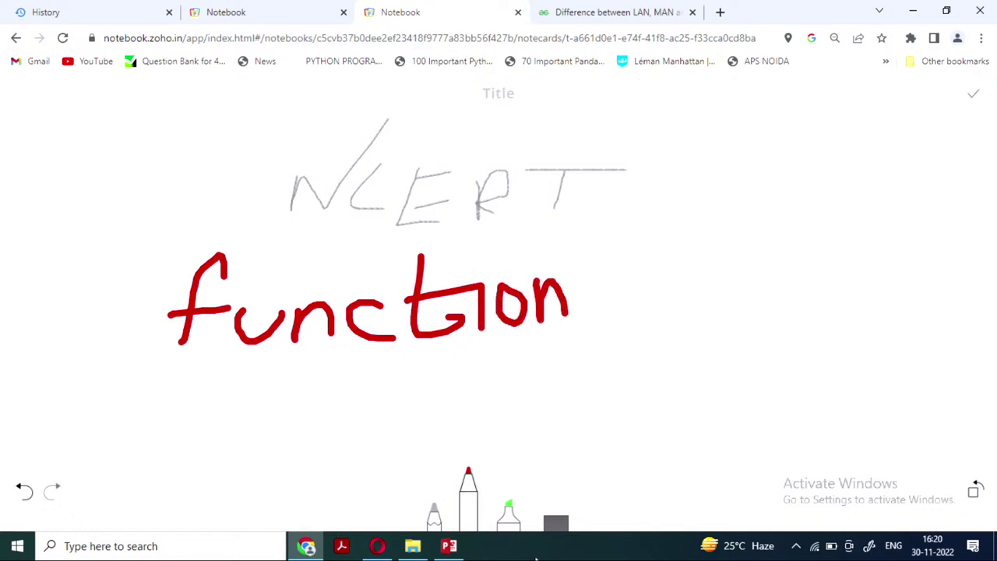
Draw a green bracket beside 'function' with the widest highlighter
{"action": "left_click", "coordinate": [509, 522]}
{"action": "left_click", "coordinate": [510, 505]}
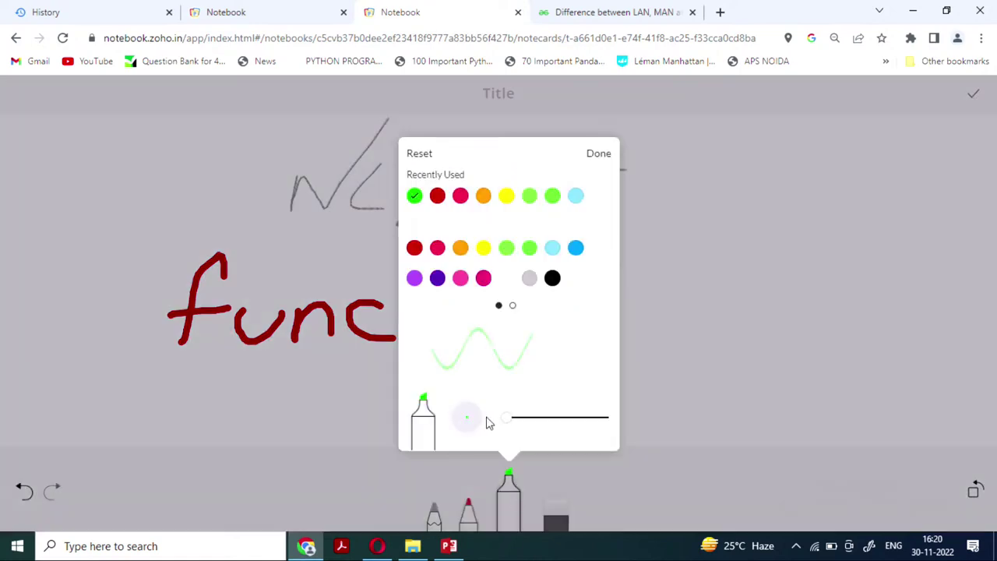
{"action": "left_click_drag", "start_coordinate": [615, 425], "coordinate": [619, 420]}
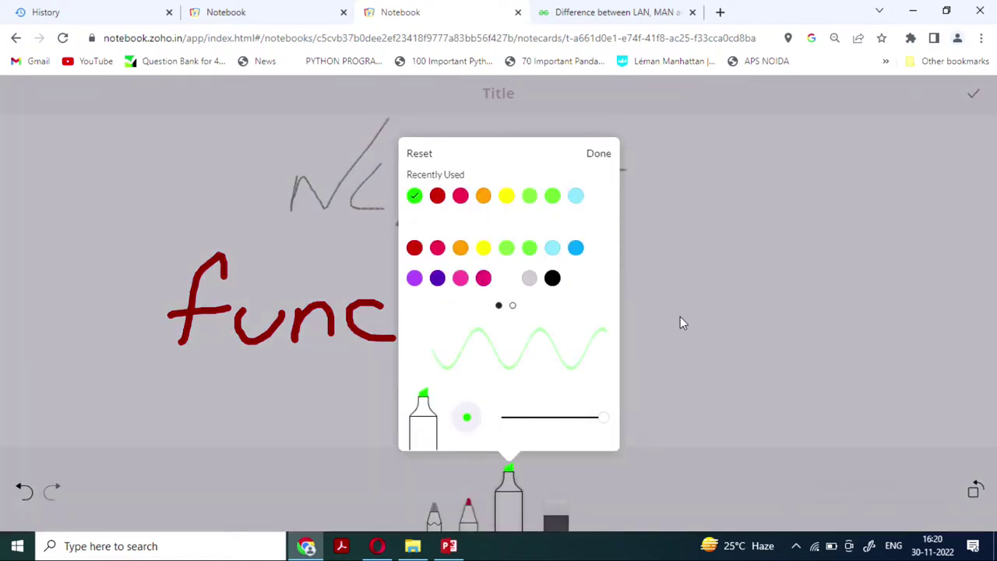
{"action": "left_click", "coordinate": [688, 294]}
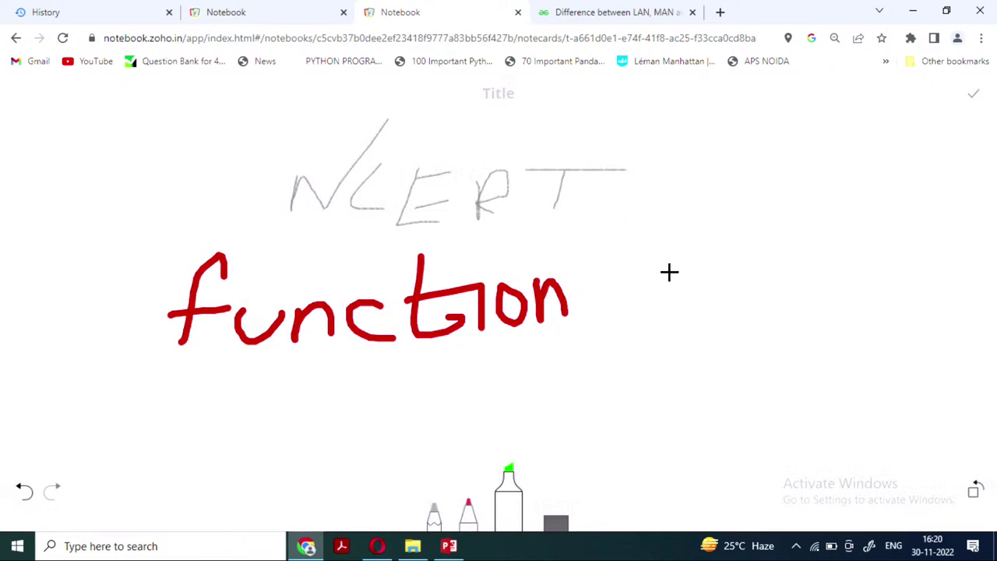
{"action": "left_click_drag", "start_coordinate": [614, 280], "coordinate": [699, 240]}
{"action": "left_click_drag", "start_coordinate": [611, 292], "coordinate": [693, 360]}
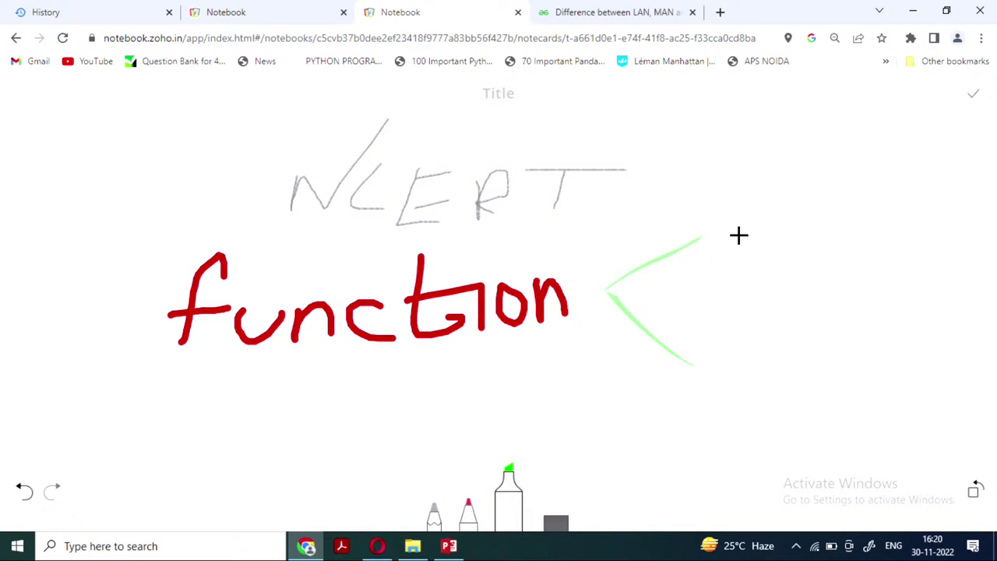
Write 'unF' and 'Pred' in green to the right of the bracket
{"action": "mouse_move", "coordinate": [726, 218]}
{"action": "left_mouse_down"}
{"action": "mouse_move", "coordinate": [758, 225]}
{"action": "mouse_move", "coordinate": [754, 210]}
{"action": "mouse_move", "coordinate": [788, 207]}
{"action": "mouse_move", "coordinate": [825, 223]}
{"action": "mouse_move", "coordinate": [815, 246]}
{"action": "left_mouse_up"}
{"action": "mouse_move", "coordinate": [868, 199]}
{"action": "left_mouse_down"}
{"action": "mouse_move", "coordinate": [855, 239]}
{"action": "mouse_move", "coordinate": [937, 185]}
{"action": "left_mouse_up"}
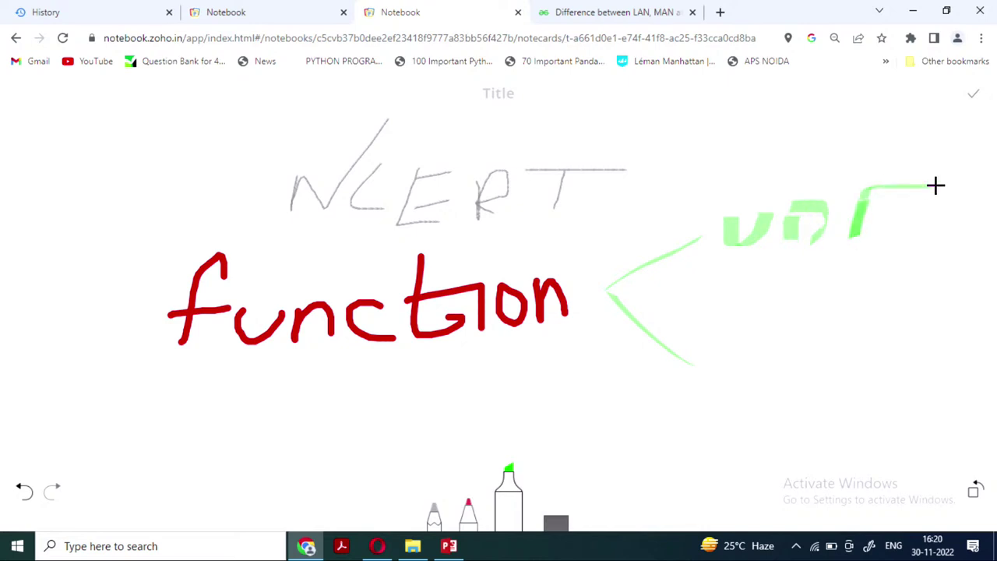
{"action": "left_click_drag", "start_coordinate": [877, 215], "coordinate": [932, 210]}
{"action": "mouse_move", "coordinate": [730, 348]}
{"action": "left_mouse_down"}
{"action": "mouse_move", "coordinate": [724, 389]}
{"action": "mouse_move", "coordinate": [761, 327]}
{"action": "mouse_move", "coordinate": [777, 368]}
{"action": "mouse_move", "coordinate": [812, 341]}
{"action": "mouse_move", "coordinate": [835, 380]}
{"action": "left_mouse_up"}
{"action": "mouse_move", "coordinate": [868, 336]}
{"action": "left_mouse_down"}
{"action": "mouse_move", "coordinate": [890, 262]}
{"action": "mouse_move", "coordinate": [905, 331]}
{"action": "mouse_move", "coordinate": [921, 289]}
{"action": "mouse_move", "coordinate": [907, 357]}
{"action": "mouse_move", "coordinate": [925, 334]}
{"action": "mouse_move", "coordinate": [958, 335]}
{"action": "mouse_move", "coordinate": [974, 383]}
{"action": "left_mouse_up"}
{"action": "right_click", "coordinate": [880, 458]}
Erase the lower part of 'unc' in 'function' with the eraser at maximum size
{"action": "left_click", "coordinate": [554, 530]}
{"action": "left_click", "coordinate": [556, 522]}
{"action": "left_click", "coordinate": [556, 506]}
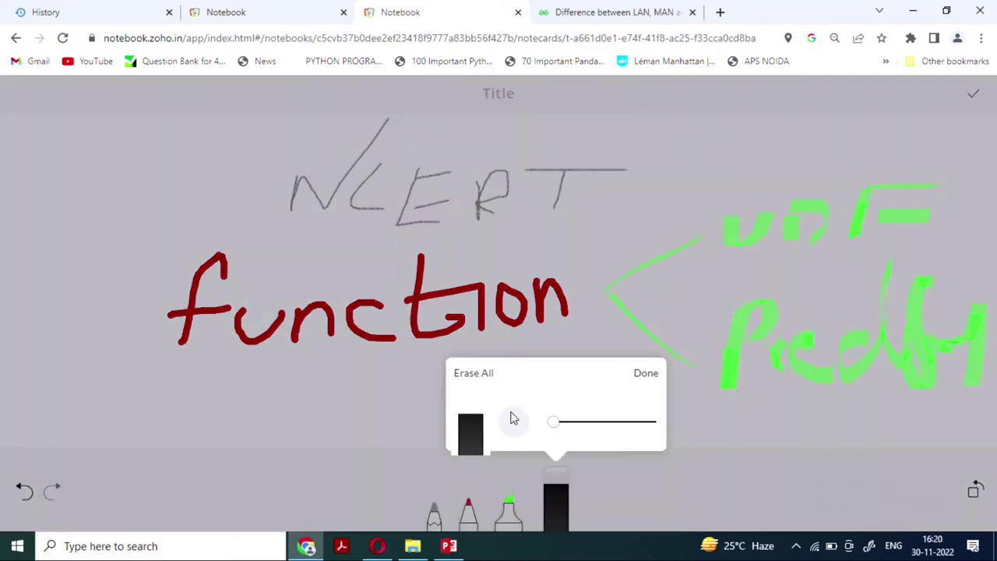
{"action": "left_click_drag", "start_coordinate": [569, 433], "coordinate": [658, 429]}
{"action": "left_click", "coordinate": [657, 377]}
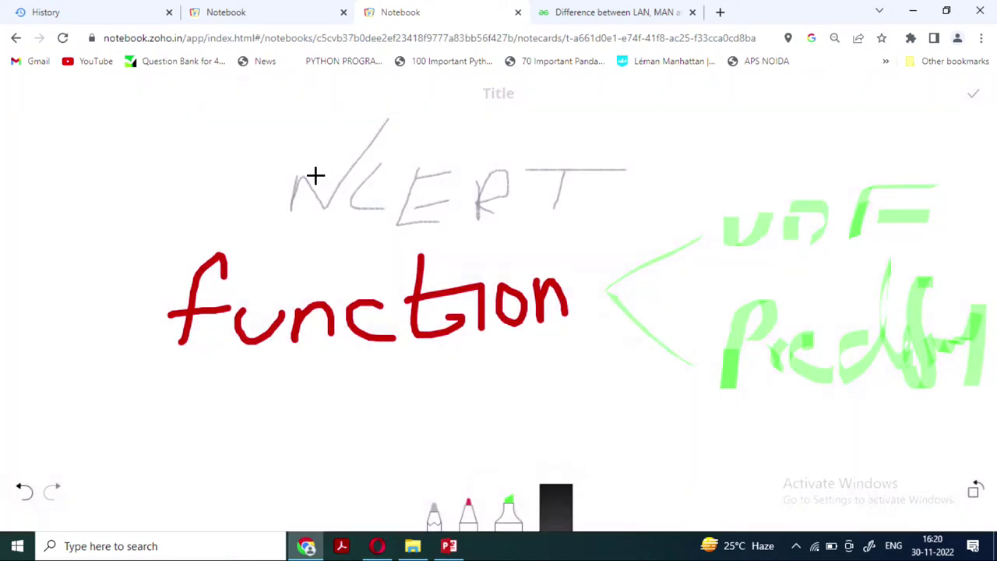
{"action": "left_click_drag", "start_coordinate": [363, 344], "coordinate": [362, 306]}
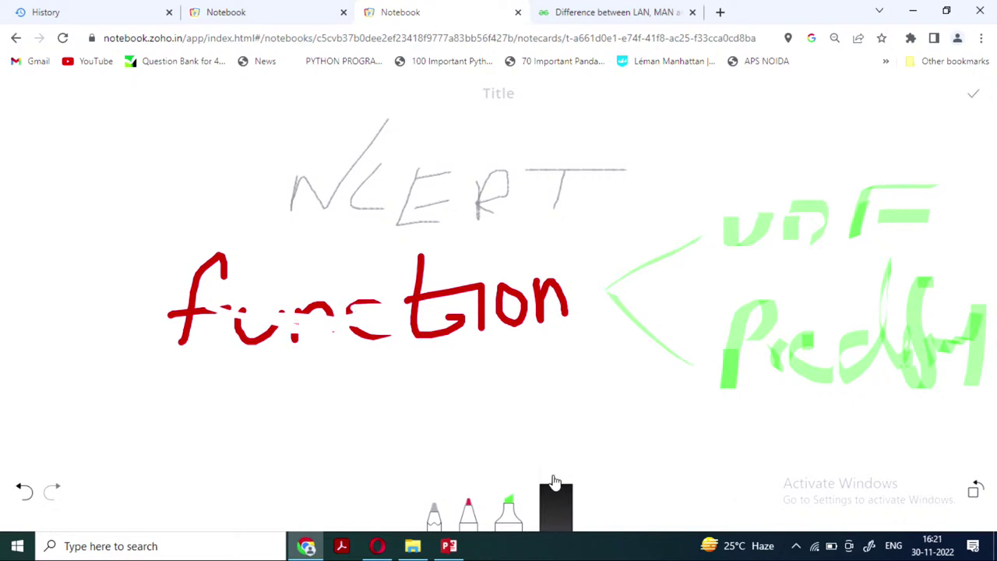
Clear the whole sketch canvas with Erase All
{"action": "left_click", "coordinate": [559, 501]}
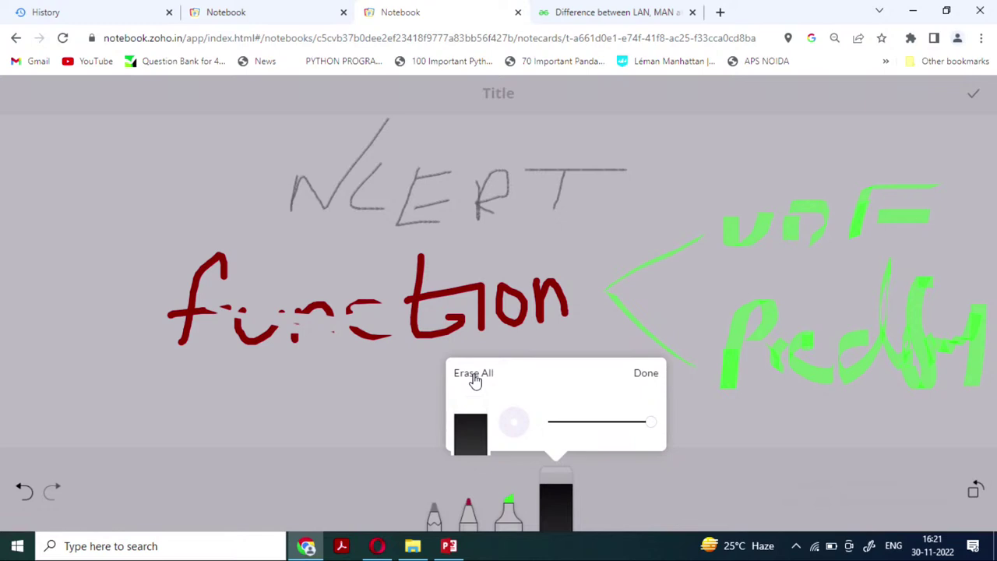
{"action": "left_click", "coordinate": [473, 374]}
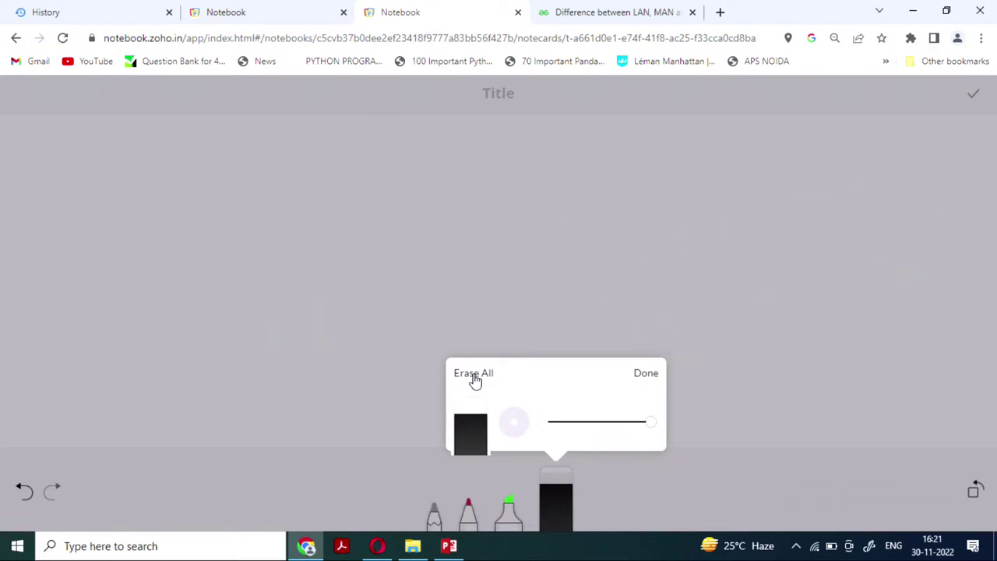
{"action": "left_click", "coordinate": [644, 376]}
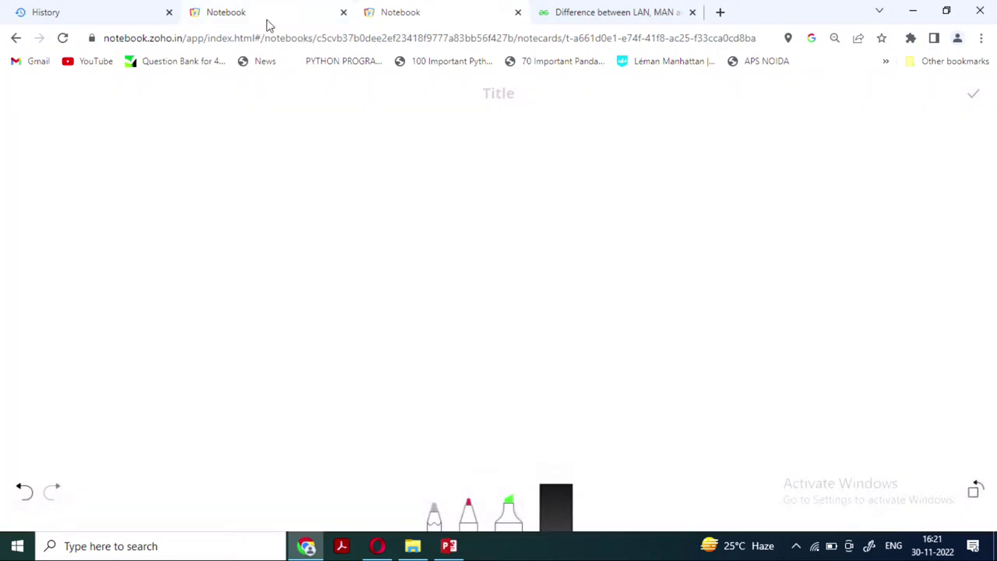
Close the sketch tab and open the Untitled notebook
{"action": "left_click", "coordinate": [518, 11]}
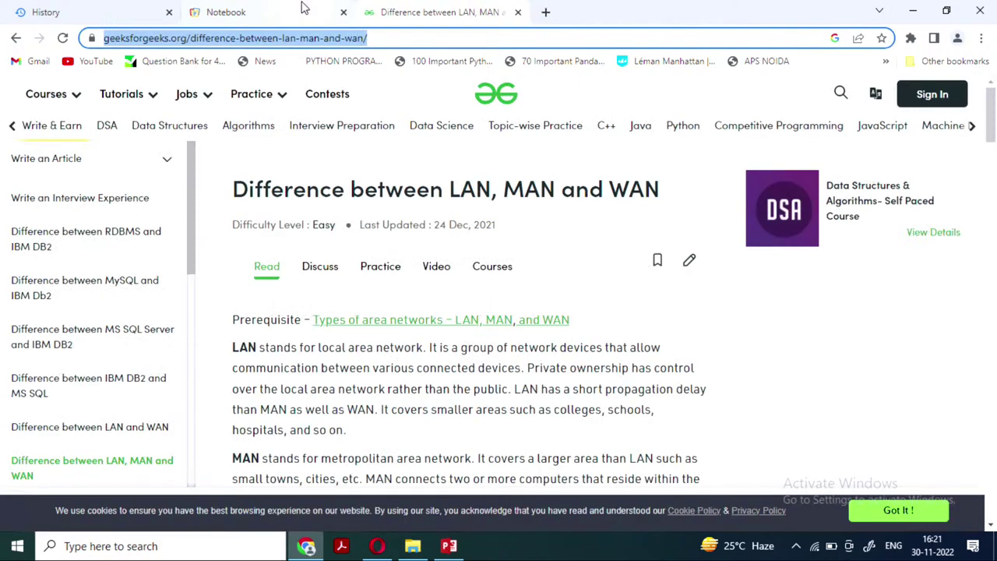
{"action": "left_click", "coordinate": [262, 16]}
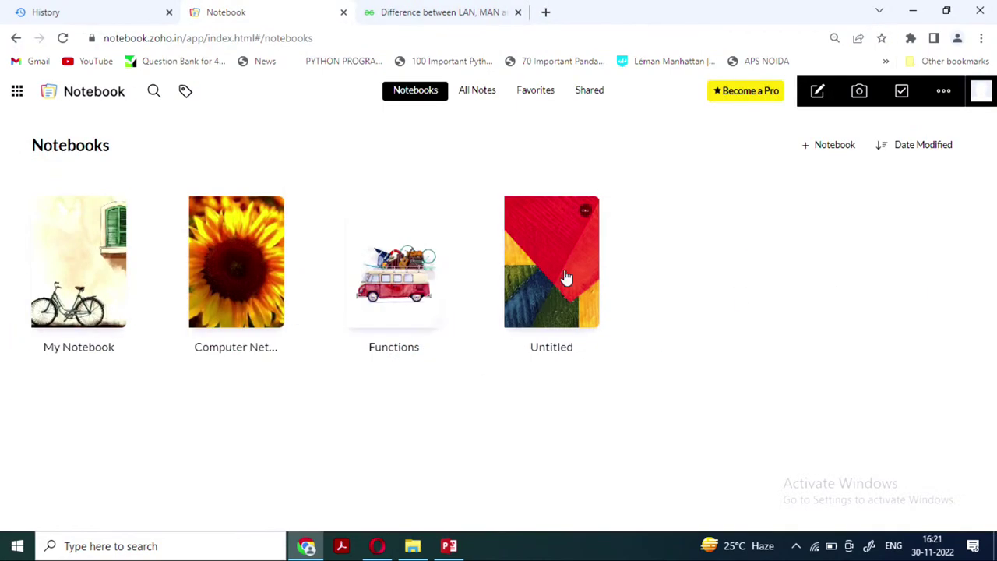
{"action": "left_click", "coordinate": [566, 278]}
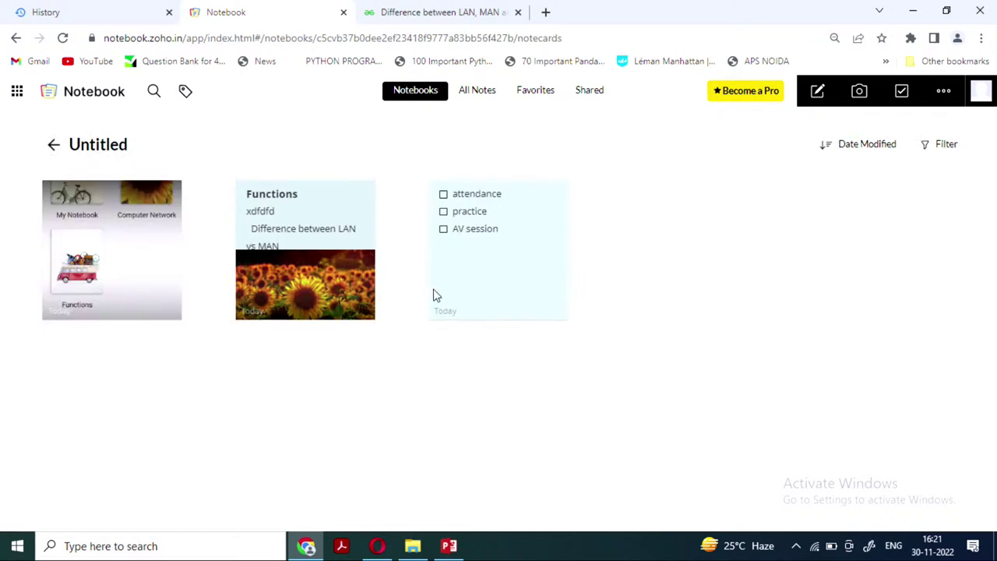
Attach the AwardList Reports (7) spreadsheet from Downloads as a new note
{"action": "left_click", "coordinate": [938, 95]}
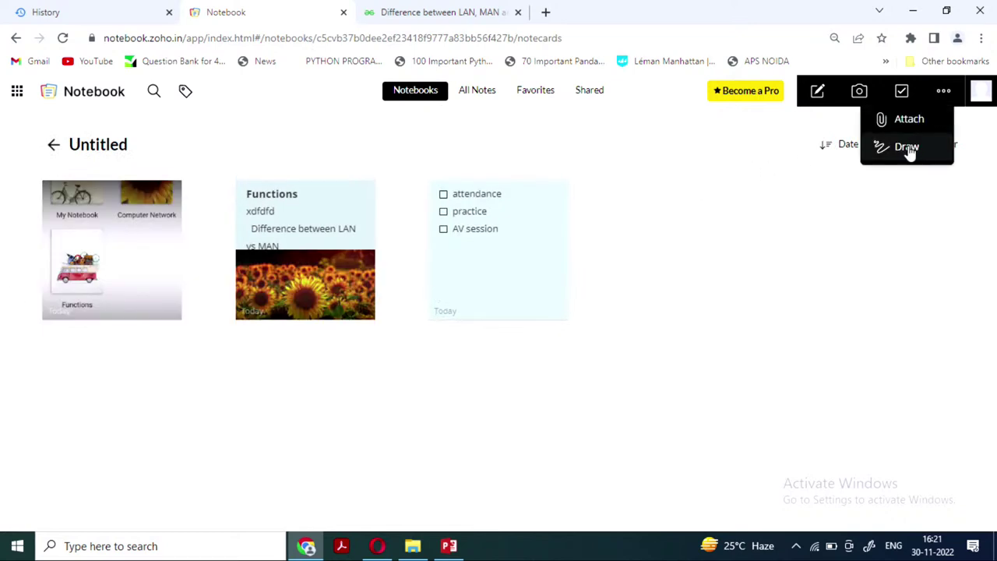
{"action": "left_click", "coordinate": [908, 121]}
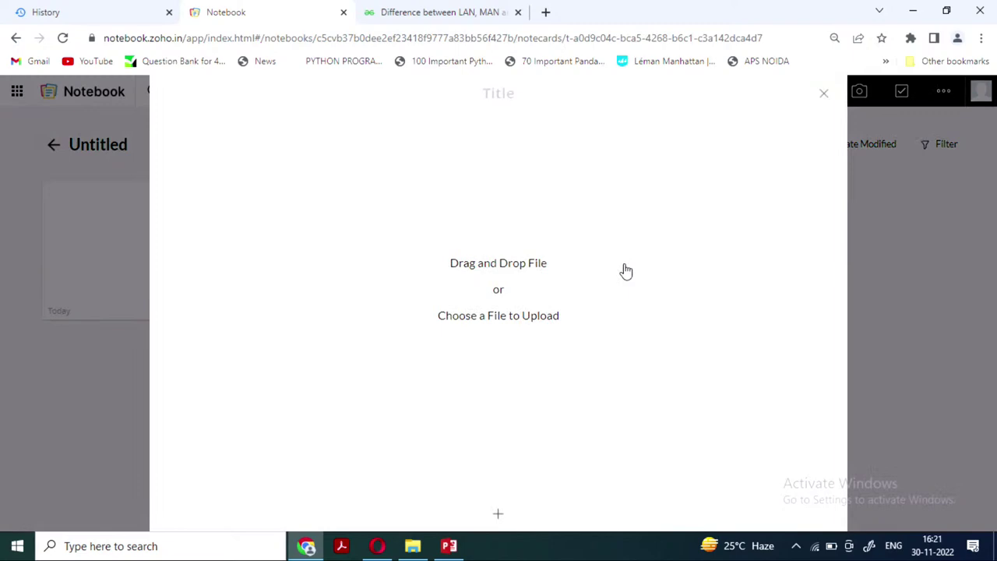
{"action": "left_click", "coordinate": [523, 268]}
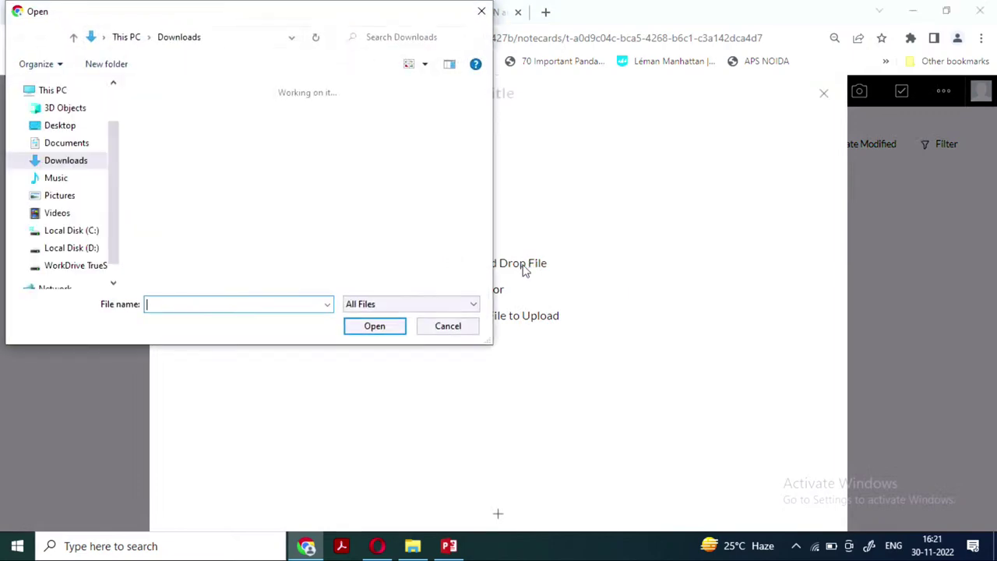
{"action": "scroll", "coordinate": [265, 142], "scroll_direction": "down", "scroll_amount": 1}
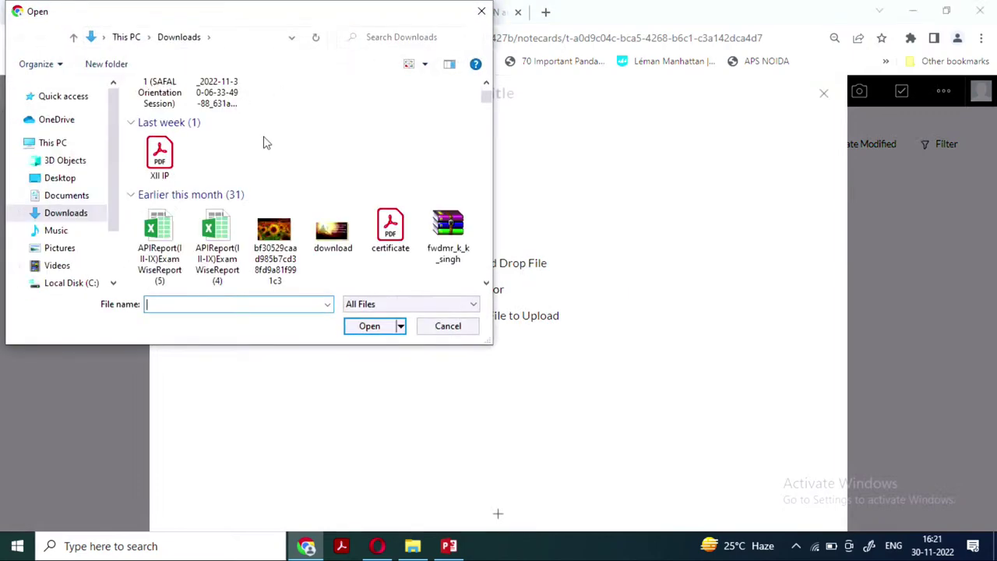
{"action": "scroll", "coordinate": [265, 143], "scroll_direction": "down", "scroll_amount": 3}
{"action": "left_click", "coordinate": [332, 193]}
{"action": "left_click", "coordinate": [370, 326]}
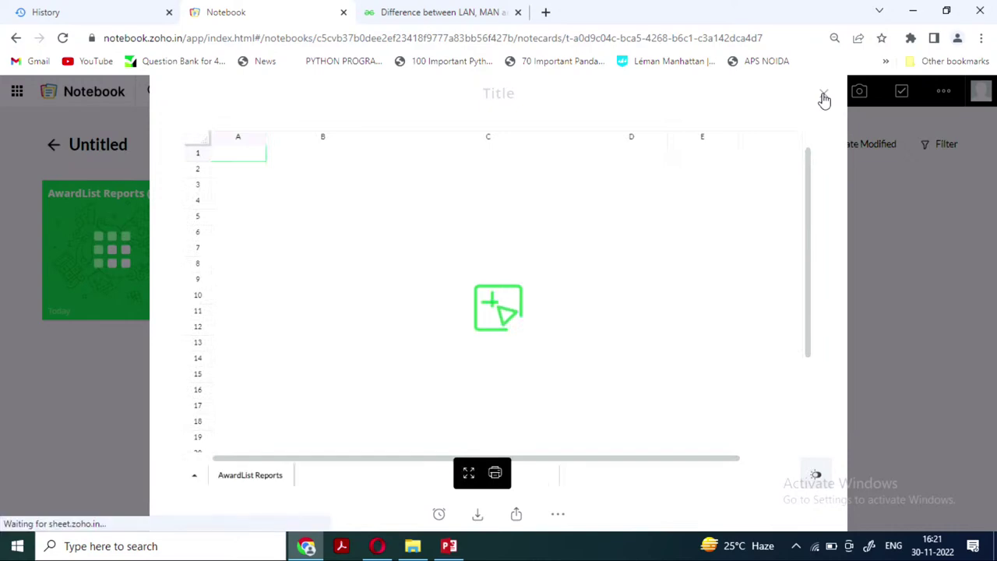
{"action": "scroll", "coordinate": [433, 307], "scroll_direction": "down", "scroll_amount": 5}
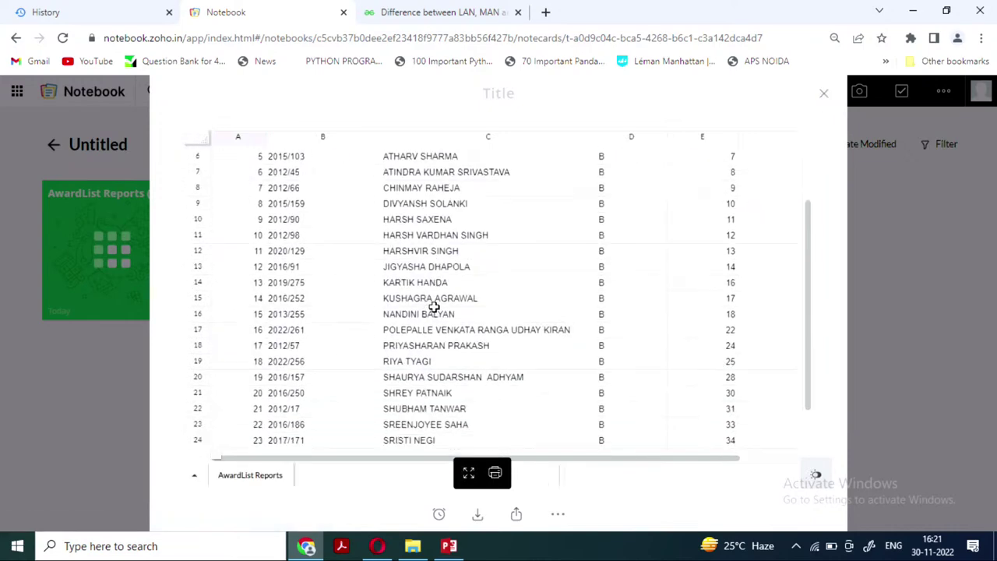
{"action": "left_click", "coordinate": [822, 95]}
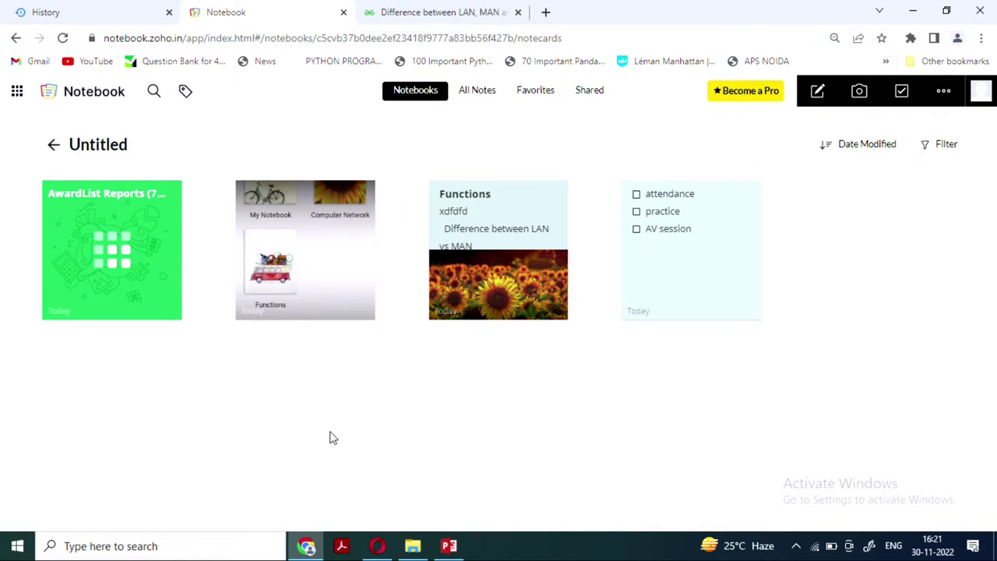
Open the Functions note in the Untitled notebook
{"action": "left_click", "coordinate": [54, 148]}
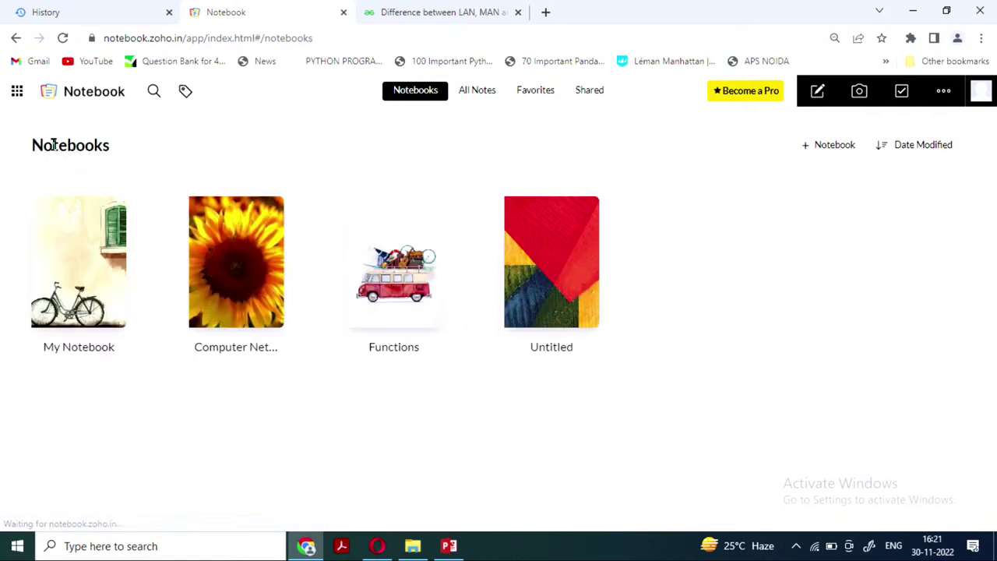
{"action": "left_click", "coordinate": [545, 291]}
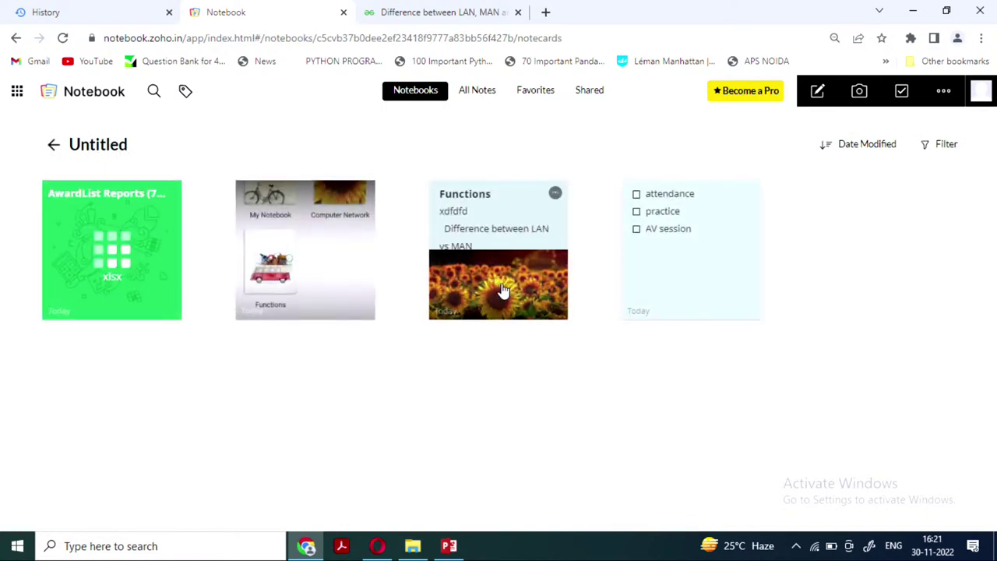
{"action": "left_click", "coordinate": [501, 284]}
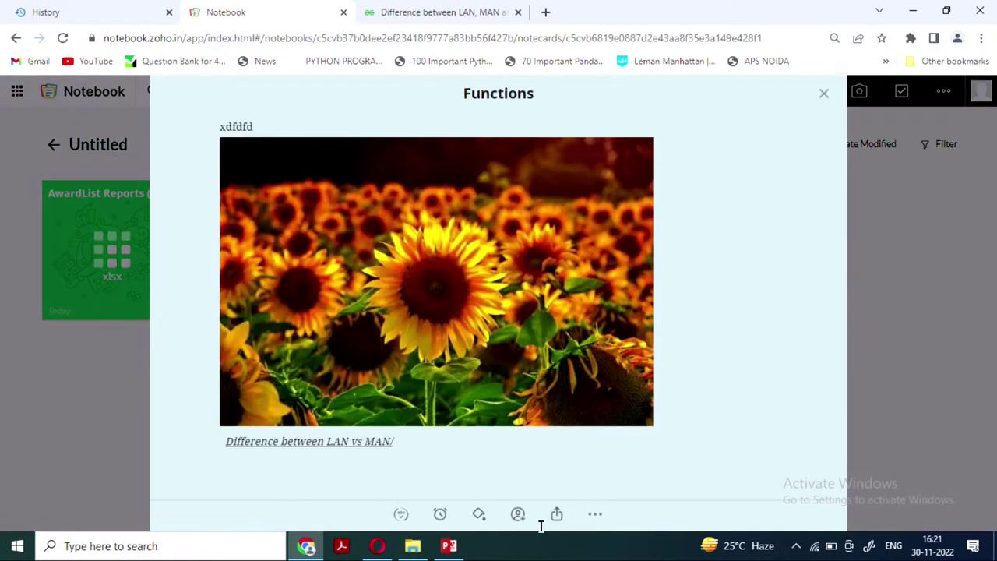
Review the Functions note's activity history, then dismiss the options menu
{"action": "left_click", "coordinate": [594, 517]}
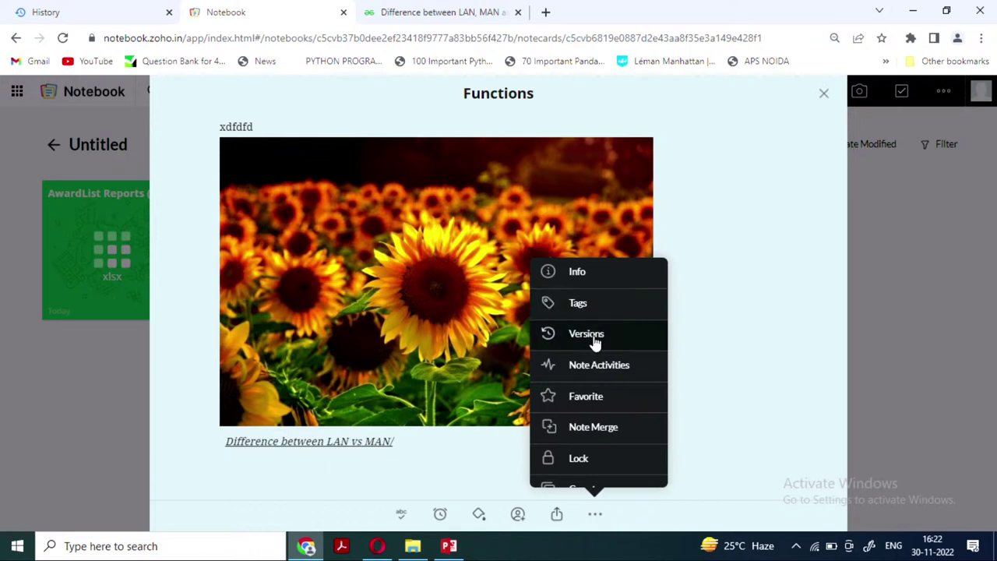
{"action": "left_click", "coordinate": [600, 377]}
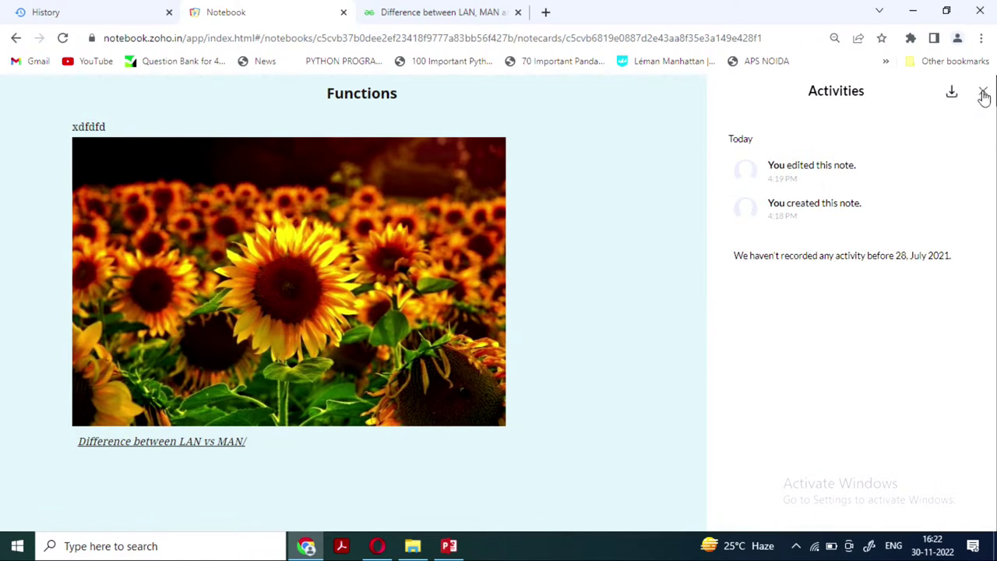
{"action": "left_click", "coordinate": [984, 95]}
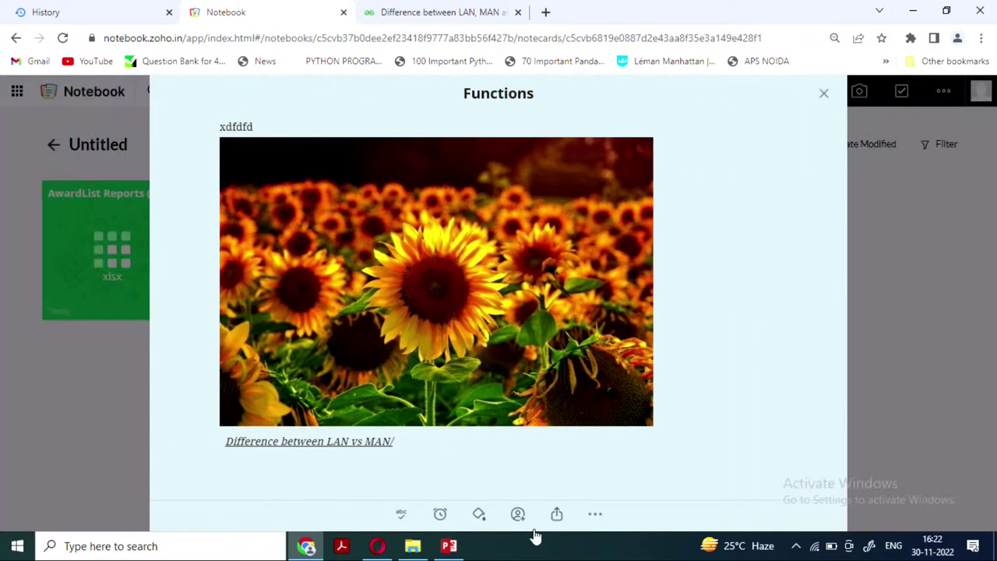
{"action": "left_click", "coordinate": [594, 517]}
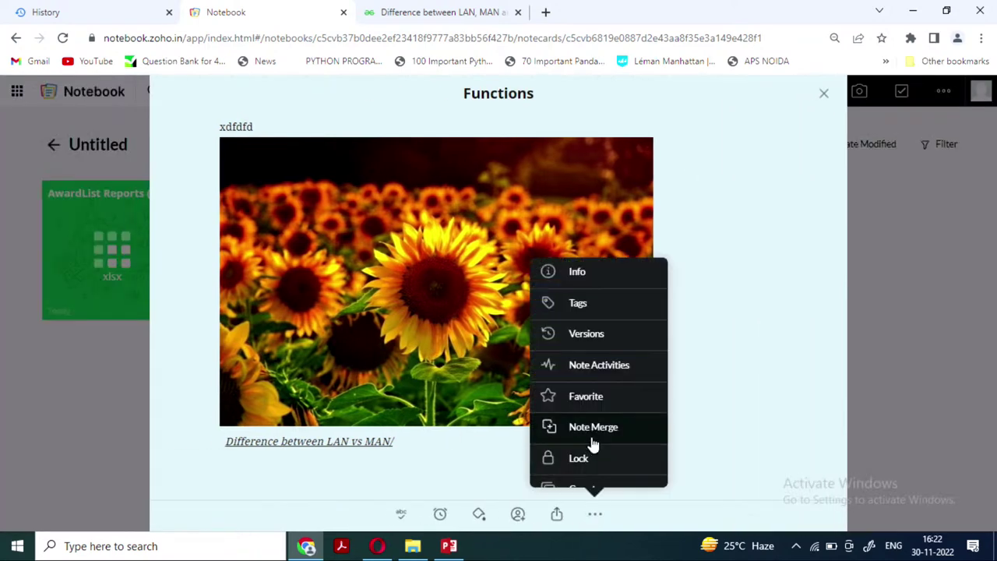
{"action": "scroll", "coordinate": [592, 445], "scroll_direction": "down", "scroll_amount": 1}
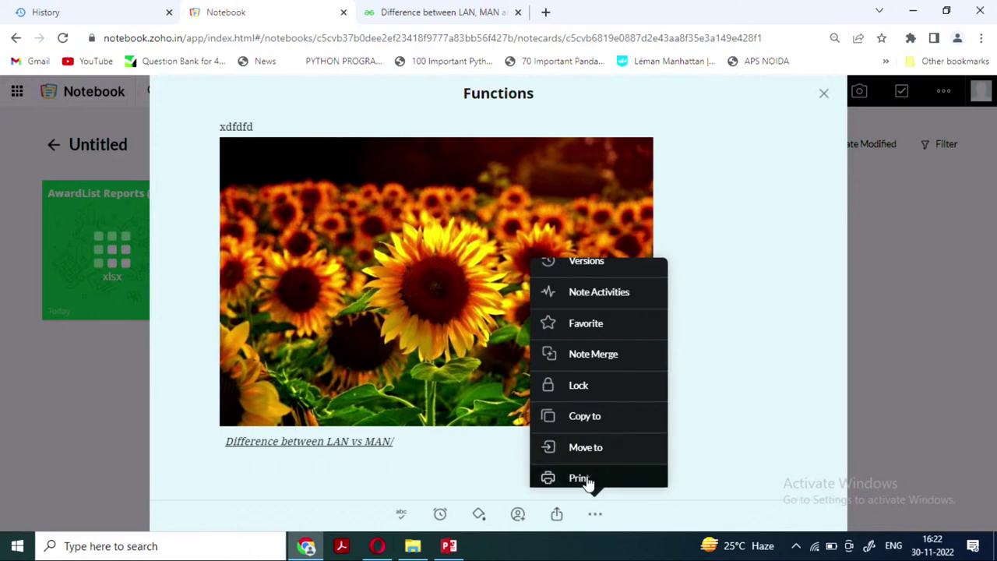
{"action": "left_click", "coordinate": [771, 416]}
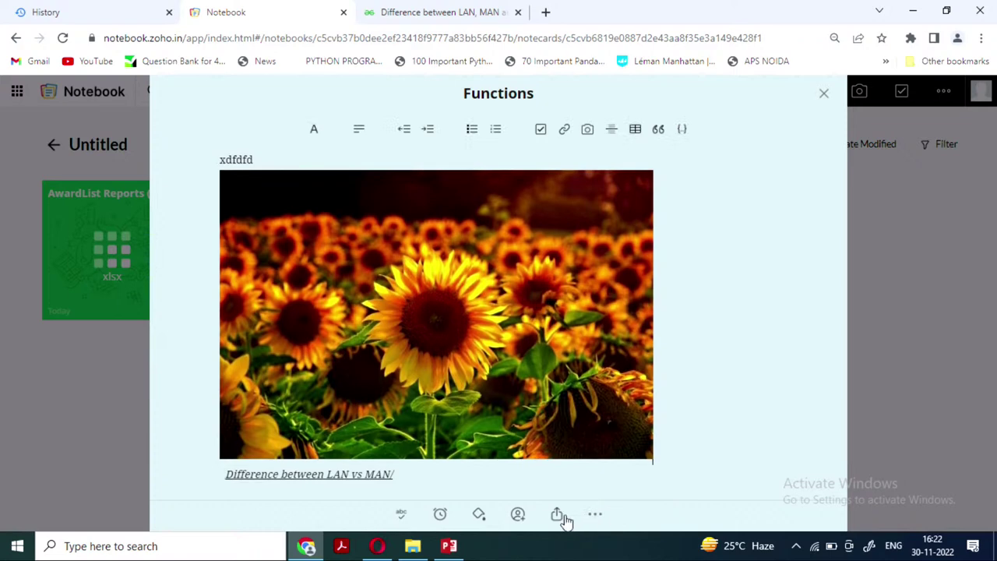
Create a public shareable link for the Functions note and copy it
{"action": "left_click", "coordinate": [556, 516]}
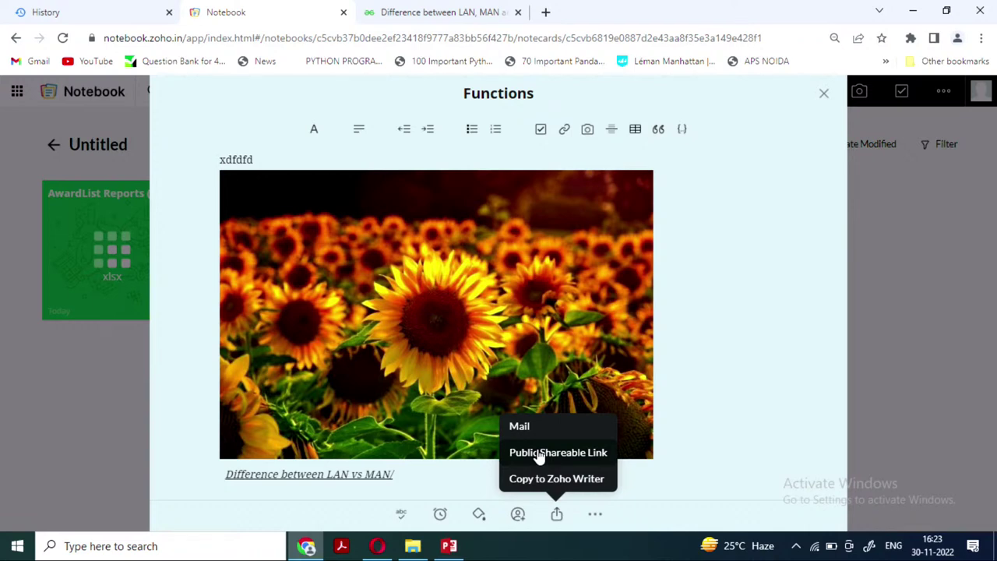
{"action": "left_click", "coordinate": [539, 452]}
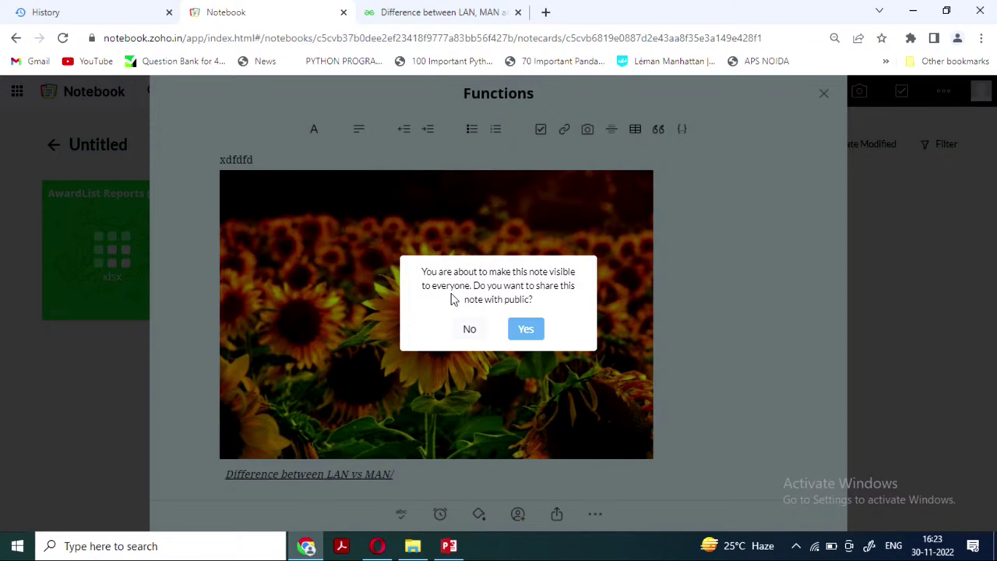
{"action": "left_click", "coordinate": [526, 330]}
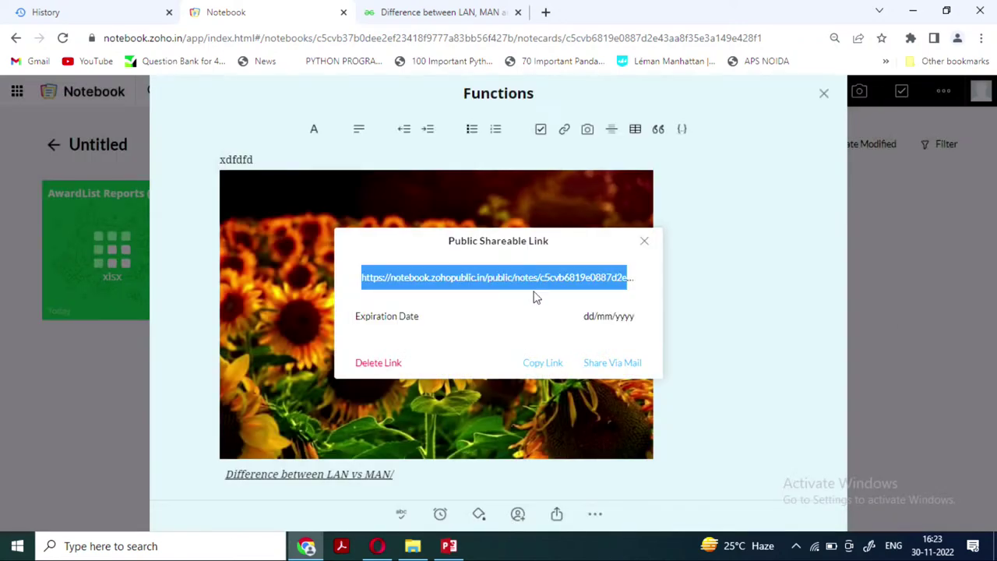
{"action": "left_click", "coordinate": [552, 366]}
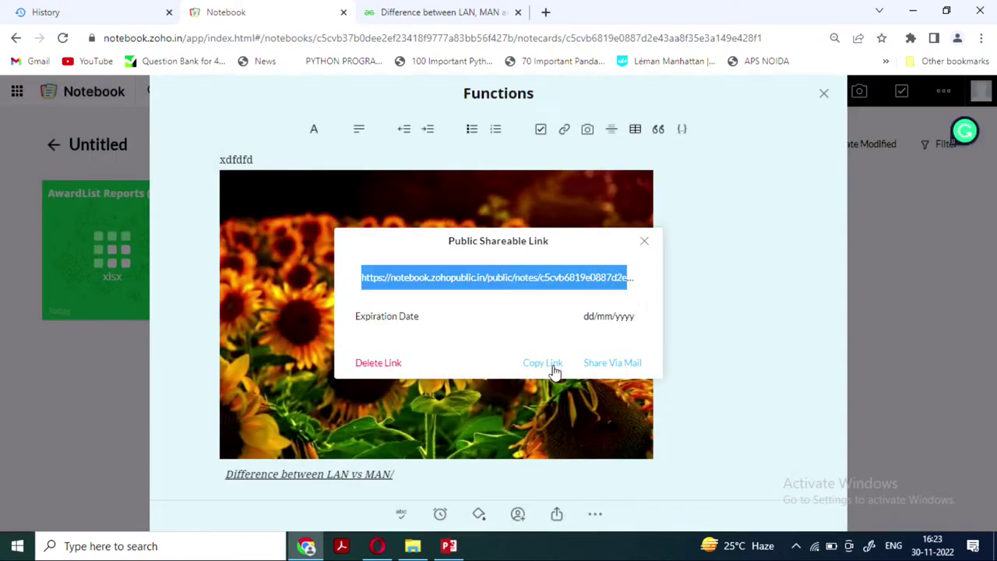
Email the public link to the recipient's address, then open a new browser tab
{"action": "left_click", "coordinate": [603, 363]}
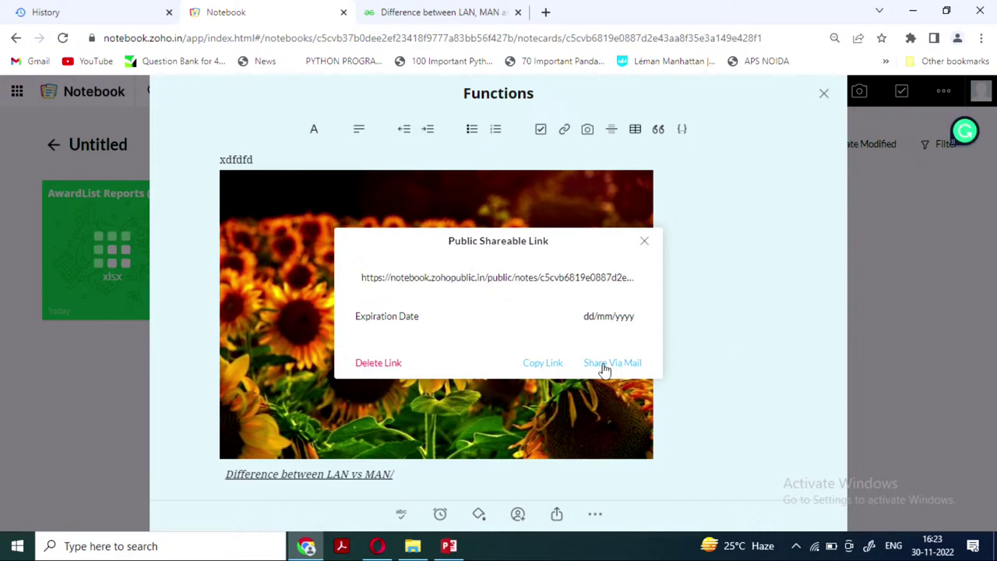
{"action": "left_click", "coordinate": [408, 224]}
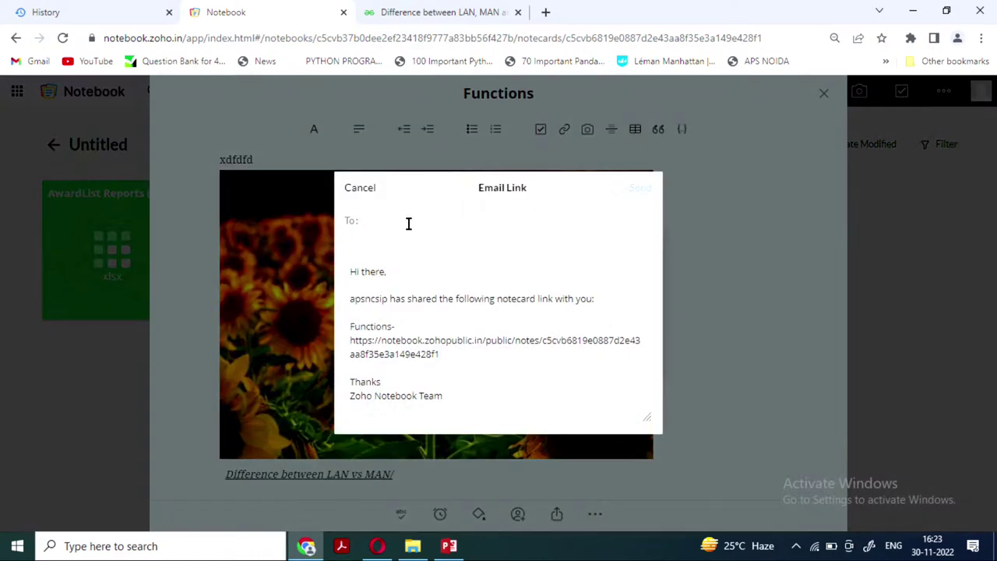
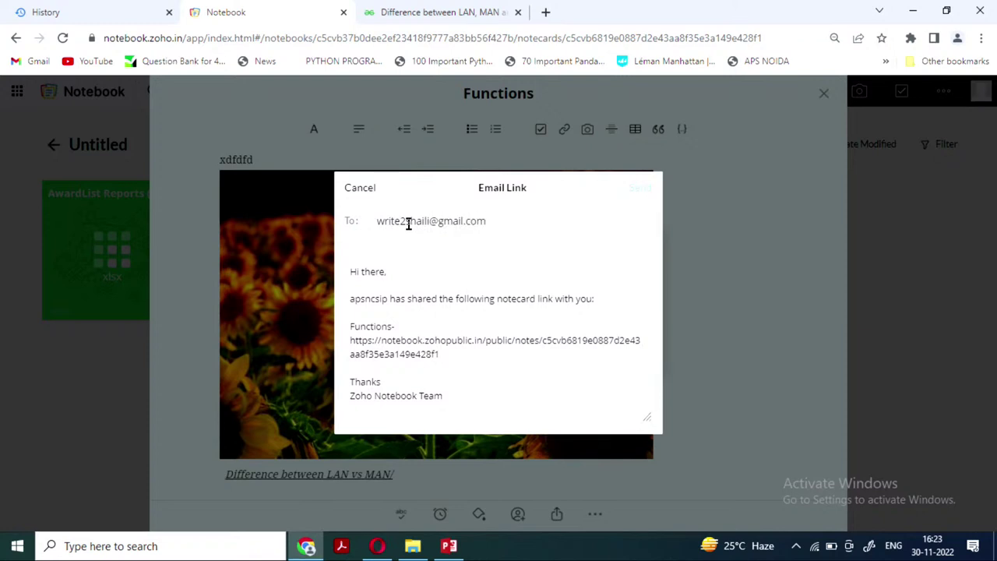
{"action": "key", "text": "Return"}
{"action": "left_click", "coordinate": [635, 188]}
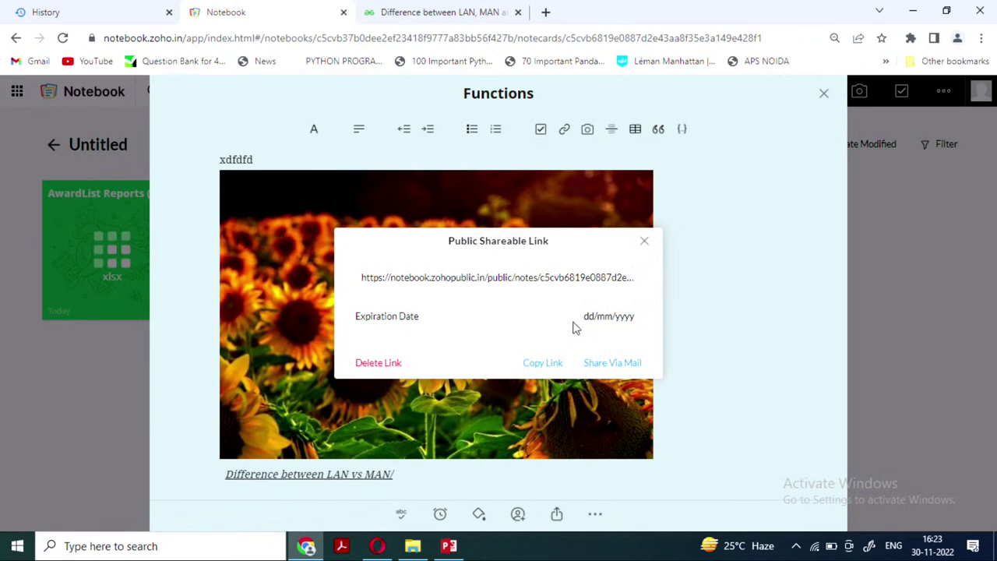
{"action": "left_click", "coordinate": [545, 12]}
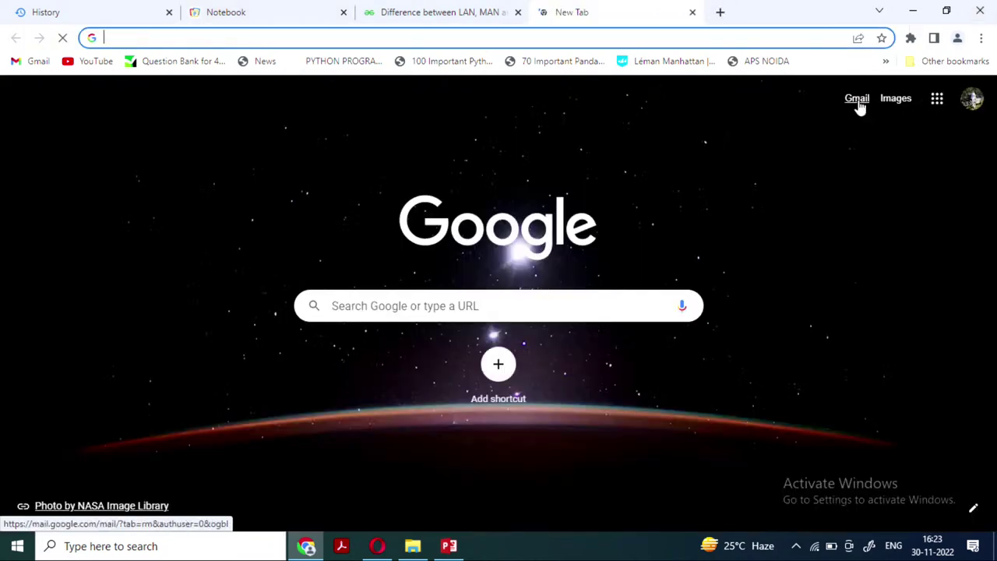
Open the Functions email in Gmail and check its public note link
{"action": "left_click", "coordinate": [857, 101]}
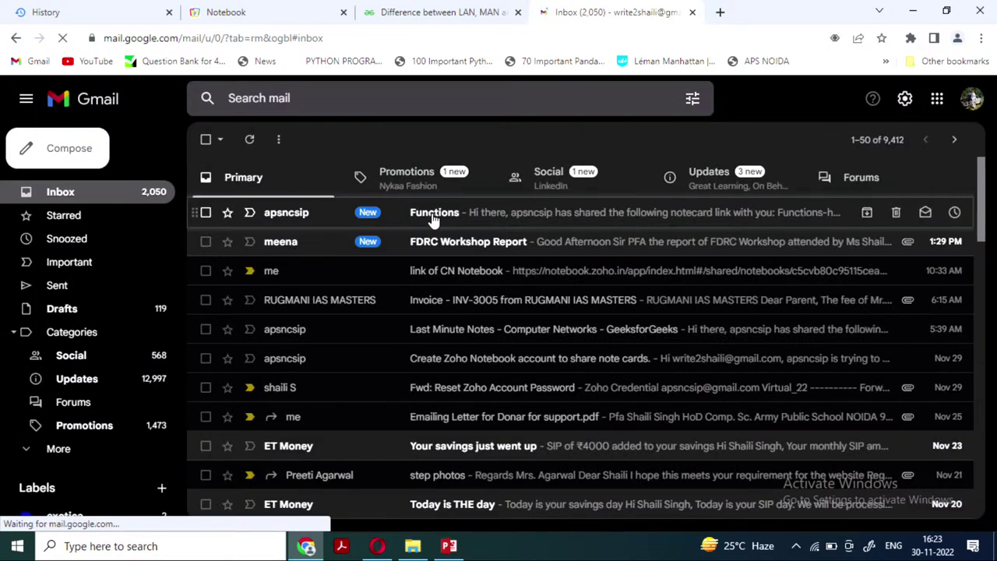
{"action": "left_click", "coordinate": [432, 221]}
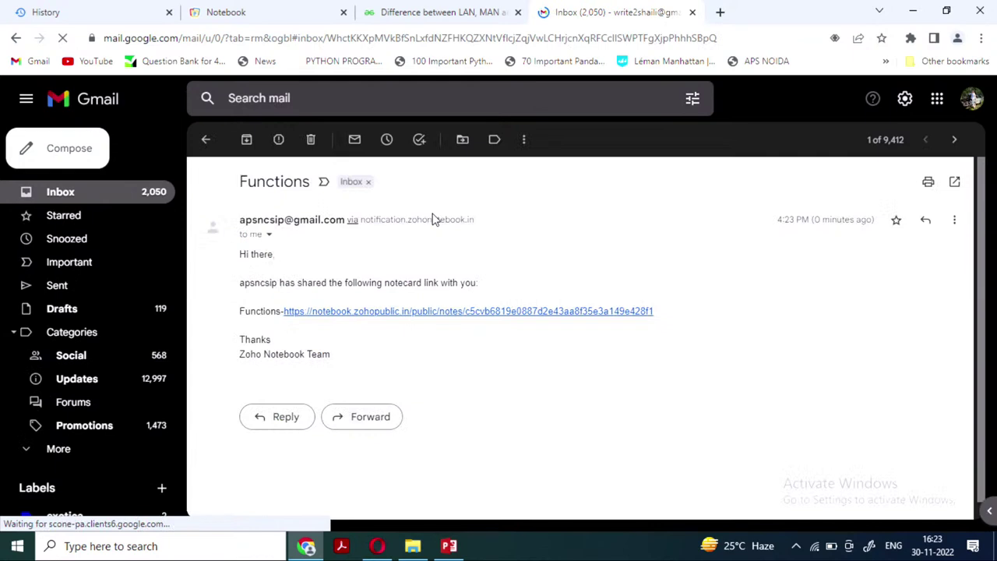
{"action": "left_click", "coordinate": [479, 314]}
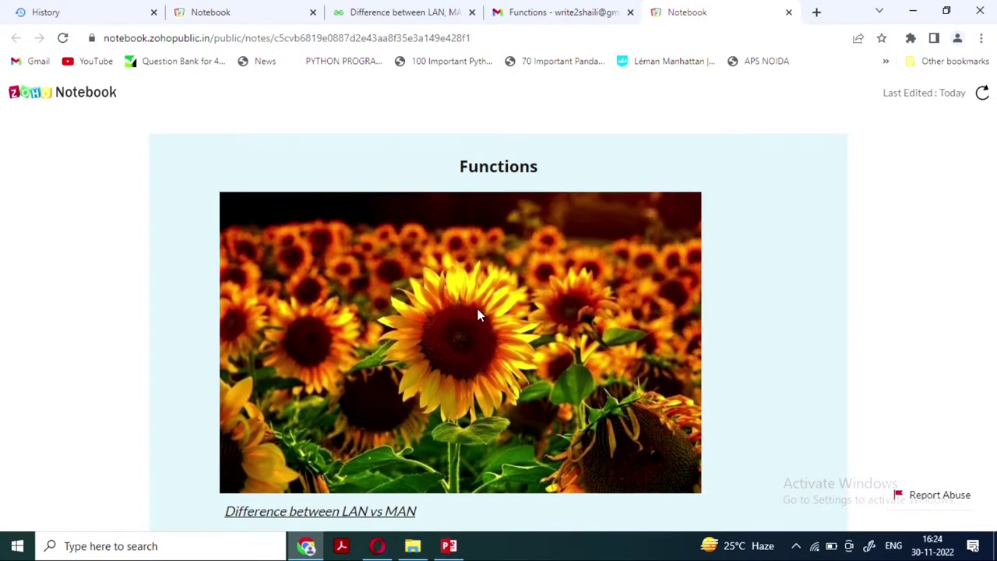
{"action": "left_click", "coordinate": [788, 12]}
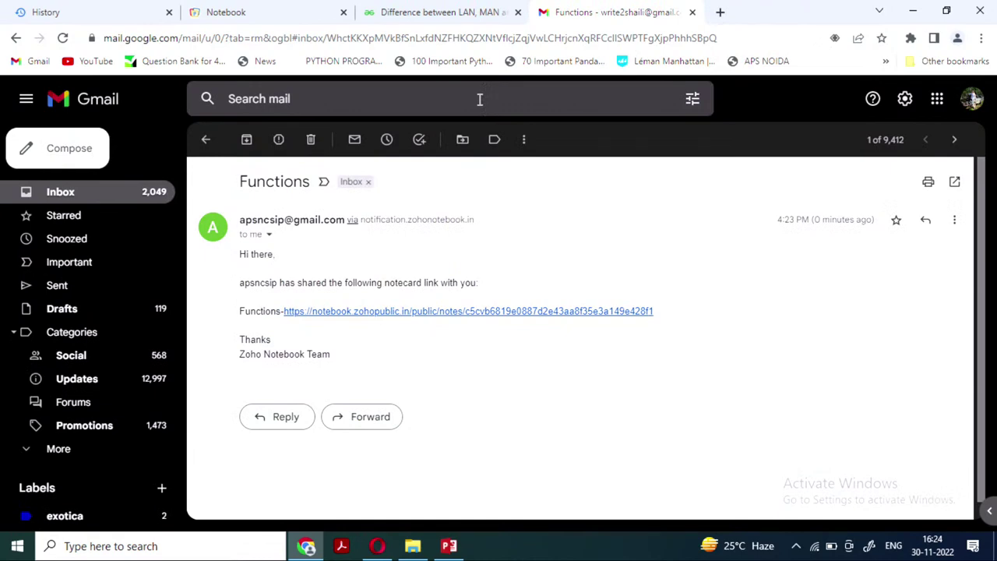
Close the Functions note and start the PowerPoint slide show from slide 3
{"action": "left_click", "coordinate": [251, 24]}
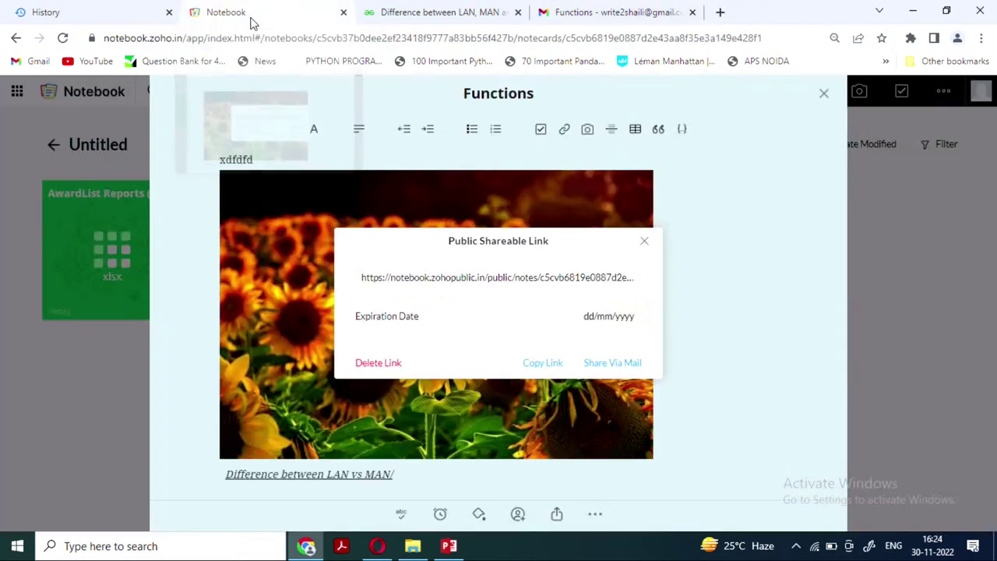
{"action": "left_click", "coordinate": [826, 94]}
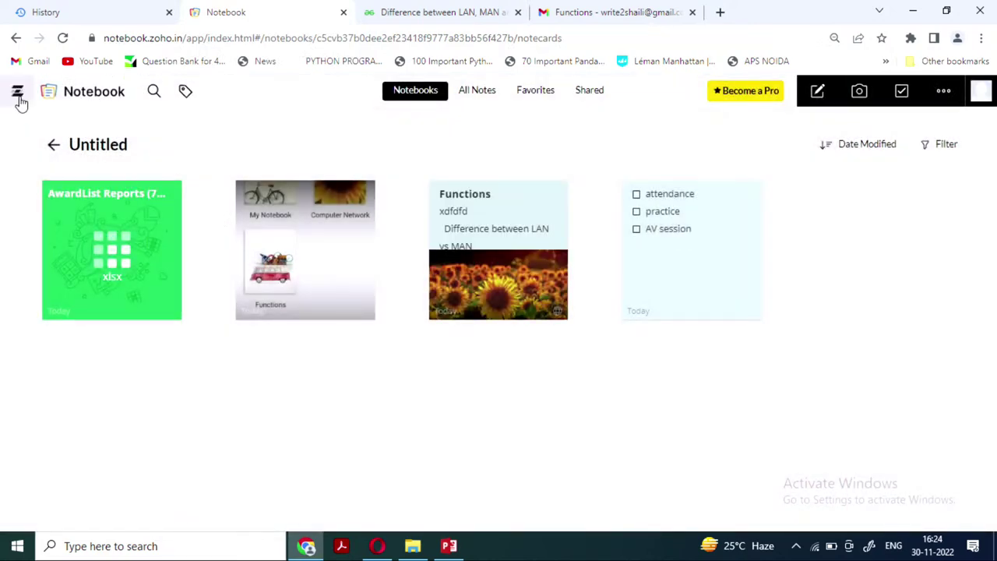
{"action": "left_click", "coordinate": [448, 545]}
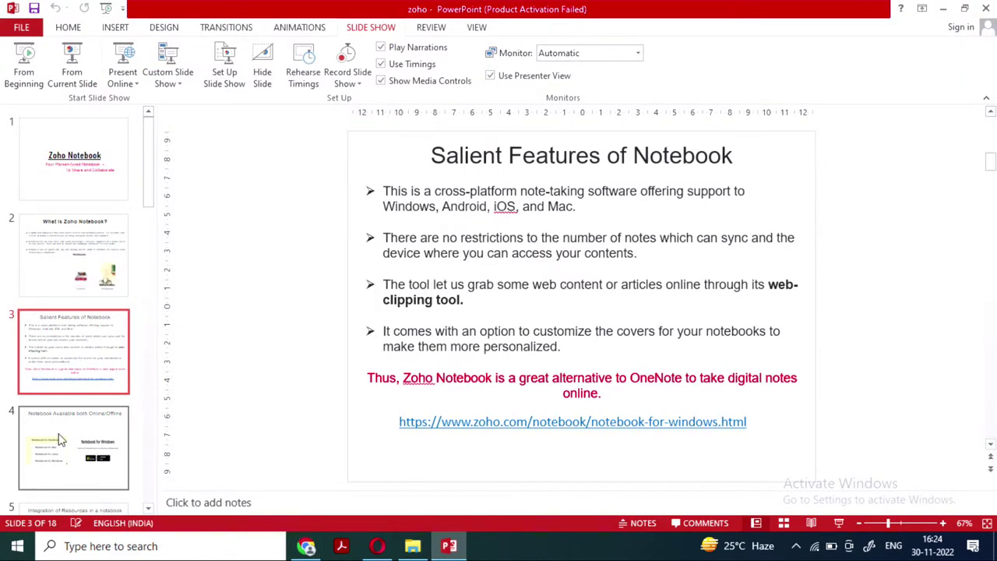
{"action": "left_click", "coordinate": [81, 81]}
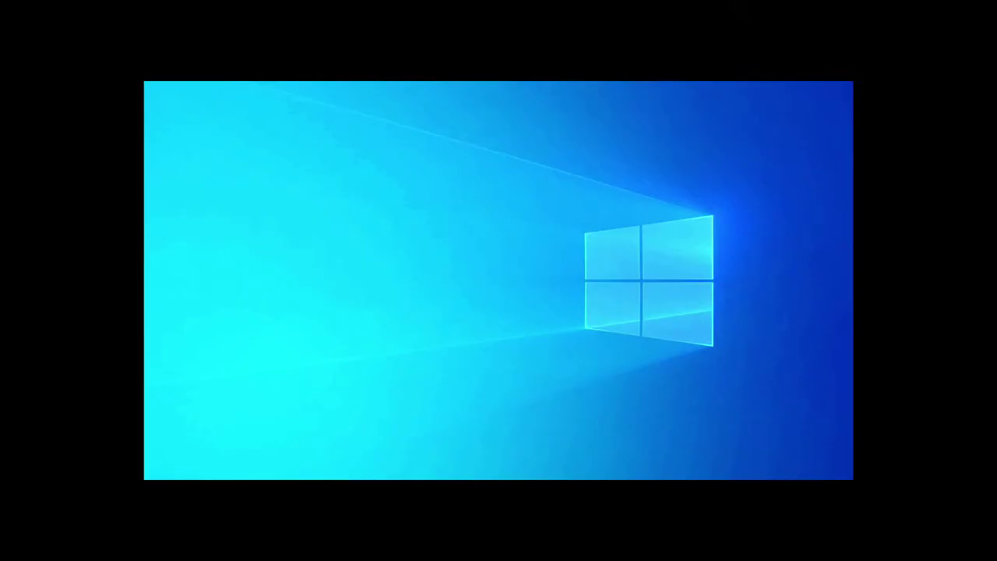
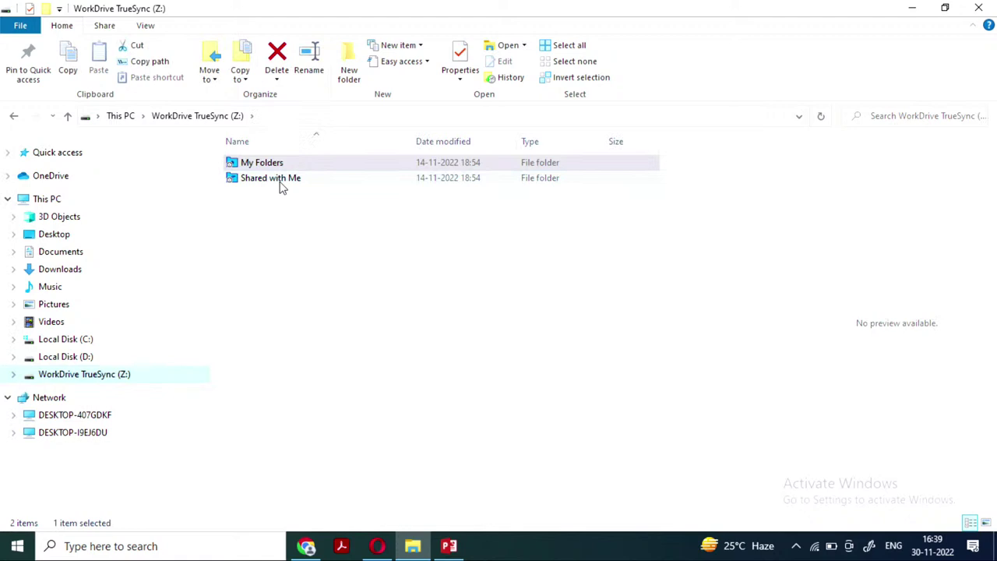
Browse the WorkDrive TrueSync (Z:) drive, then return to the Zoho Home app grid in Chrome
{"action": "left_click", "coordinate": [92, 375]}
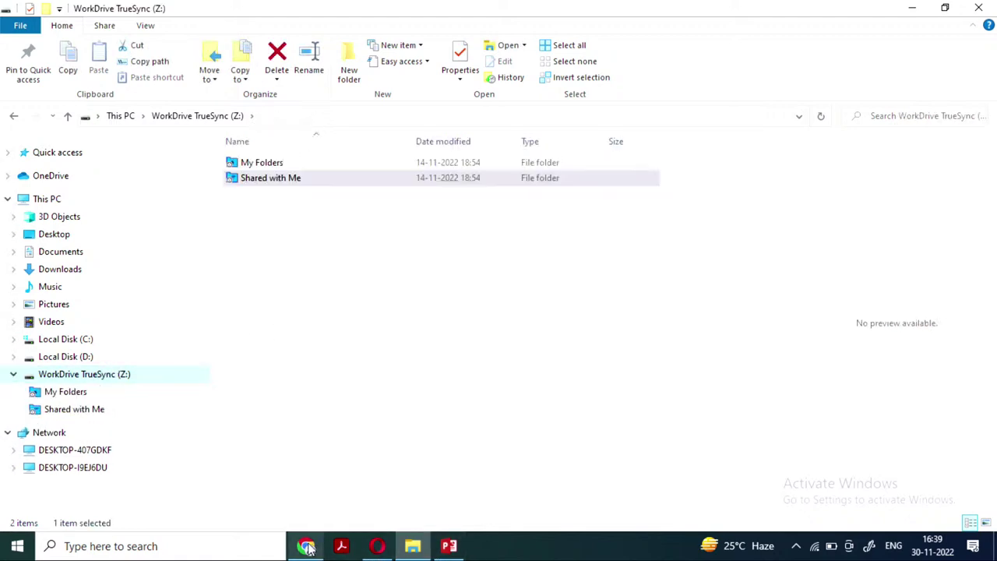
{"action": "left_click", "coordinate": [309, 548]}
{"action": "scroll", "coordinate": [547, 426], "scroll_direction": "up", "scroll_amount": 1}
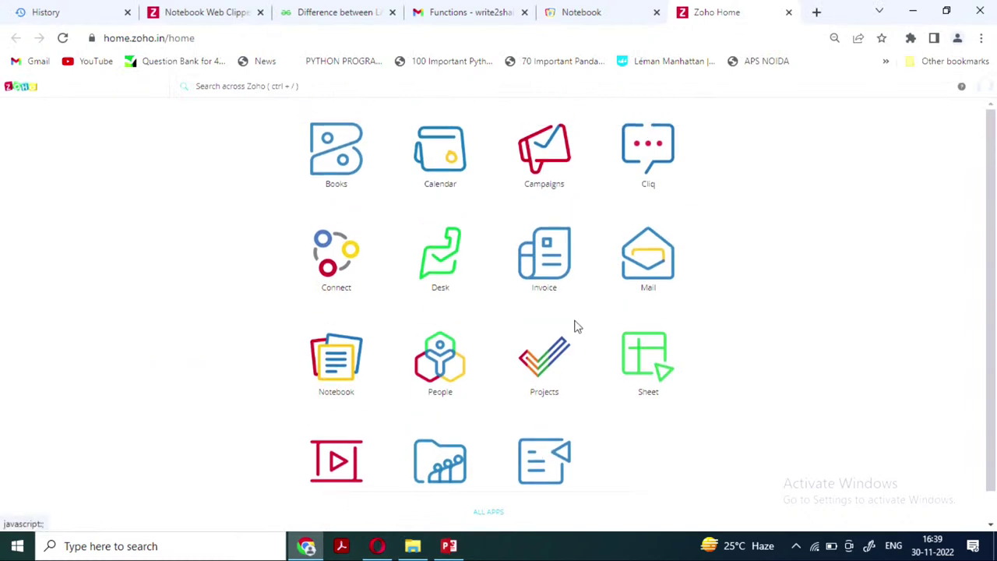
{"action": "left_click", "coordinate": [645, 280]}
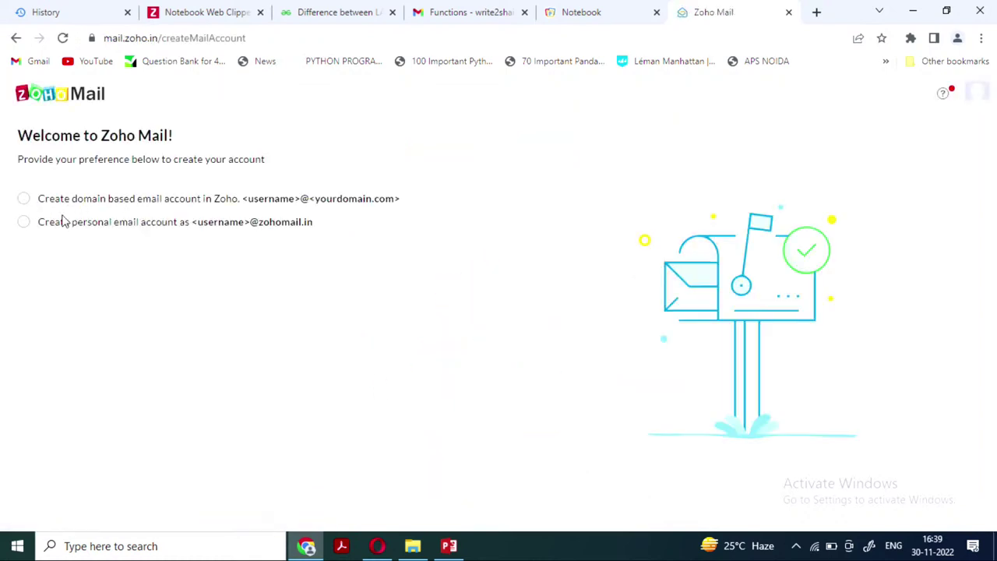
{"action": "left_click", "coordinate": [24, 224]}
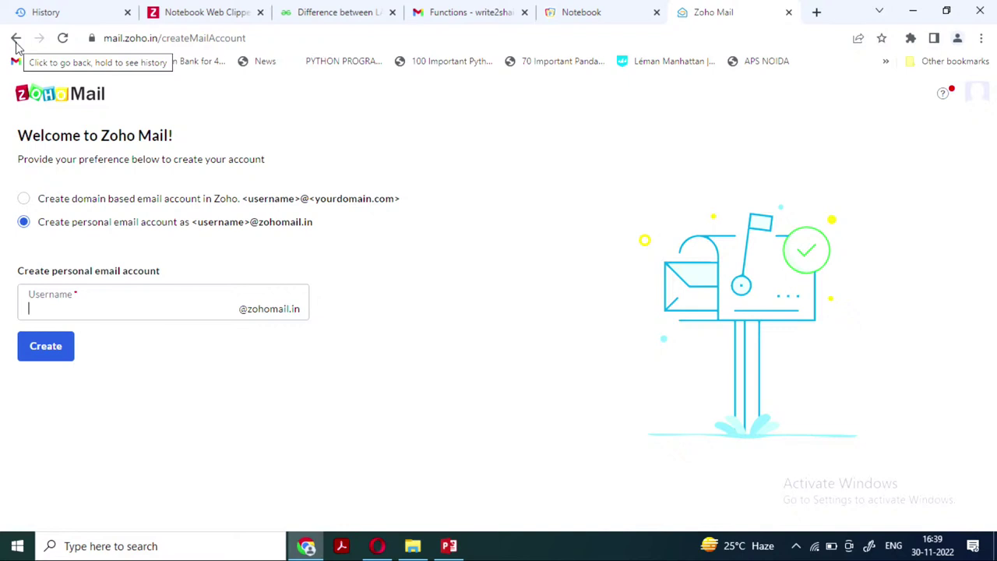
{"action": "left_click", "coordinate": [15, 39]}
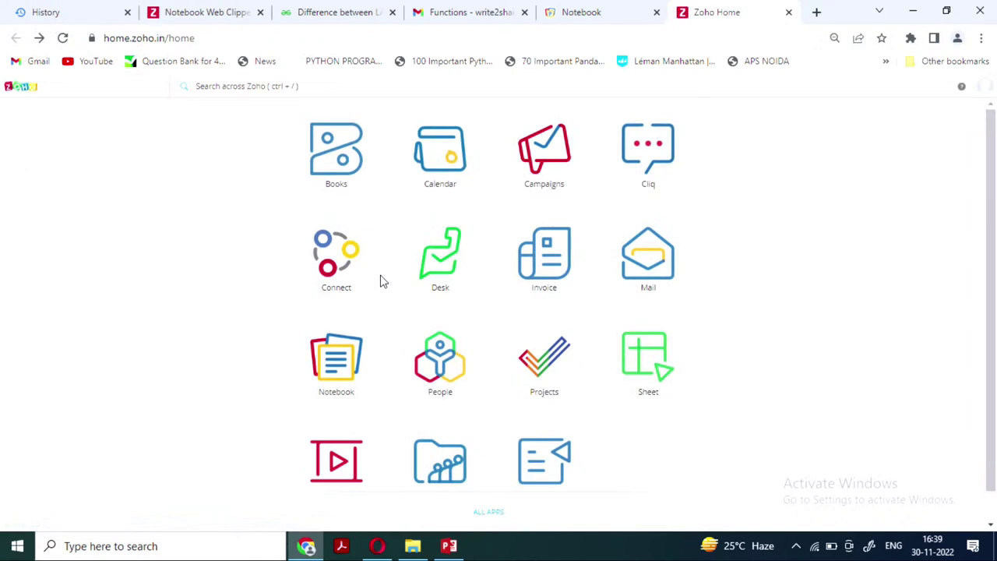
Launch Zoho Sheet, create a new blank spreadsheet and look through its File and Edit menus
{"action": "left_click", "coordinate": [650, 367]}
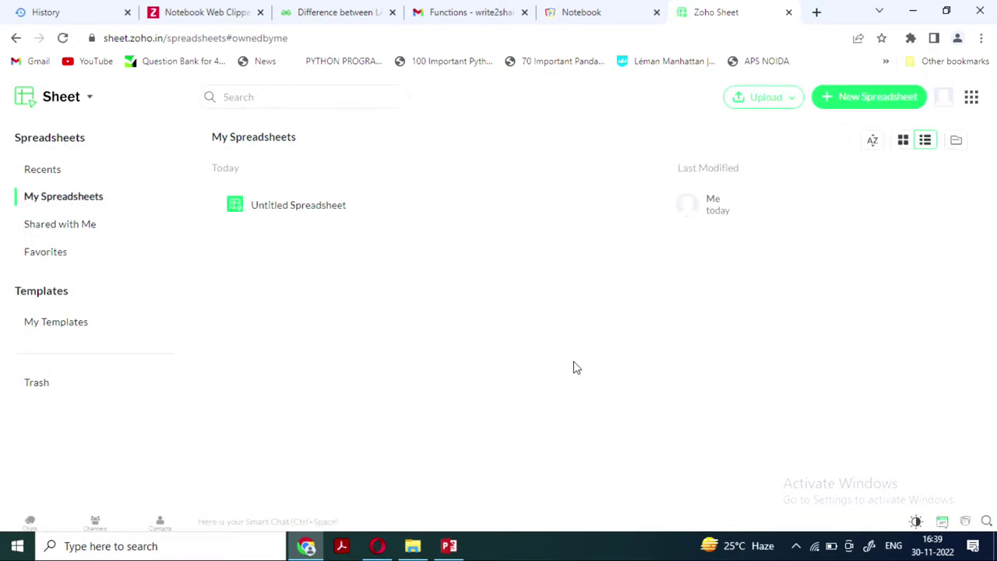
{"action": "left_click", "coordinate": [872, 104]}
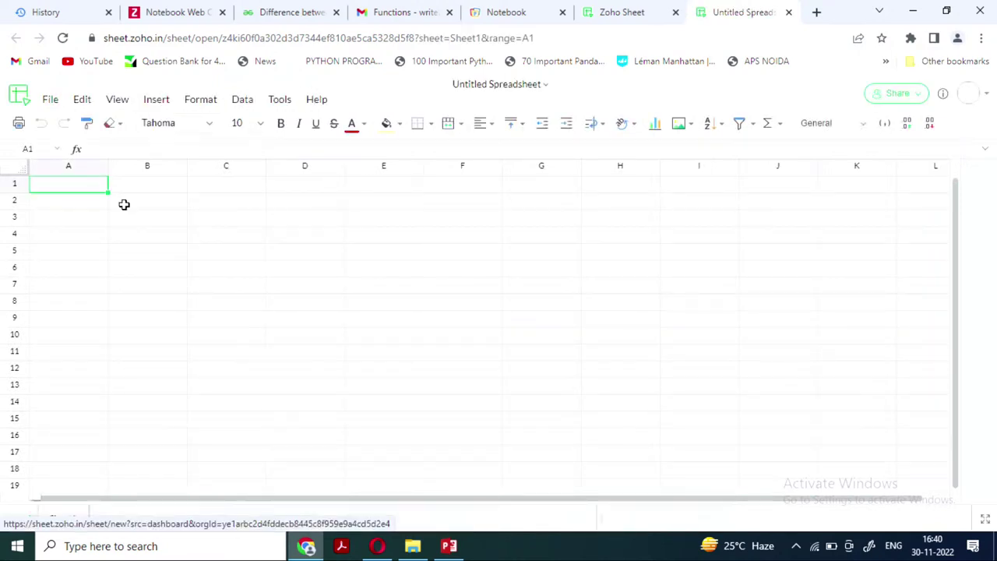
{"action": "left_click", "coordinate": [50, 100]}
{"action": "left_click", "coordinate": [268, 238]}
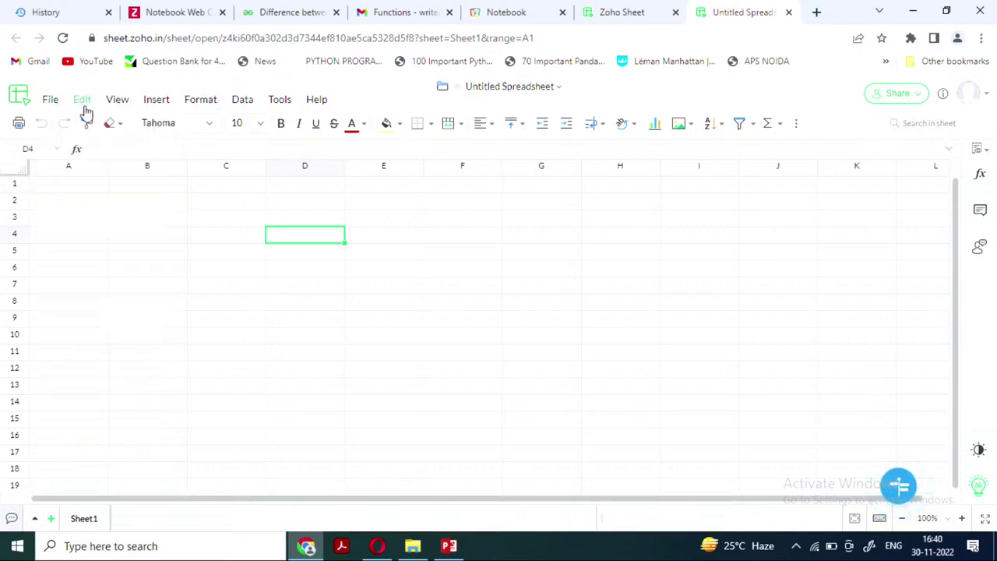
{"action": "left_click", "coordinate": [83, 100]}
{"action": "left_click", "coordinate": [278, 286]}
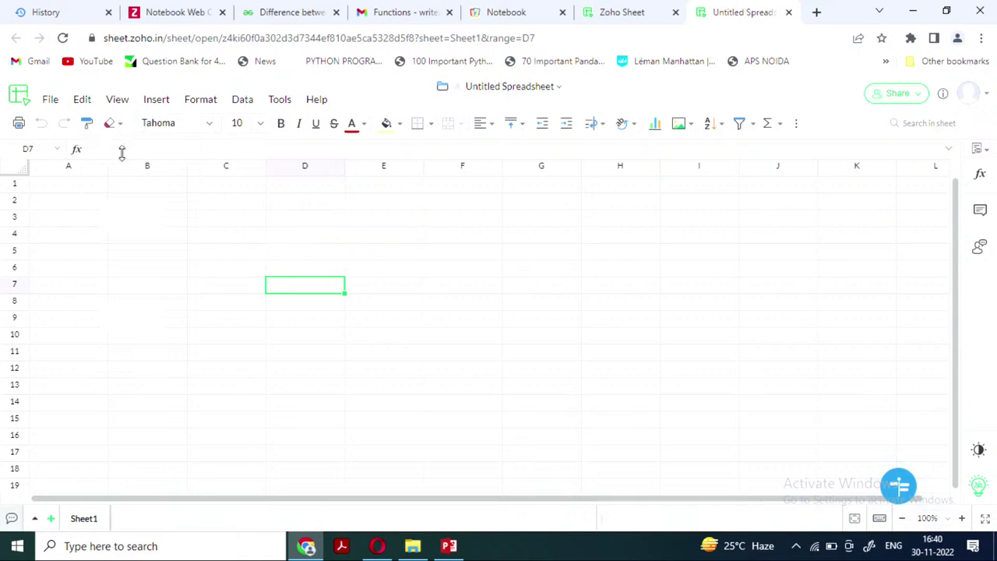
Enter 'cffgd' in A4, 'dfg' in A5 and 'dh' in B4
{"action": "left_click", "coordinate": [85, 233]}
{"action": "type", "text": "cffgd"}
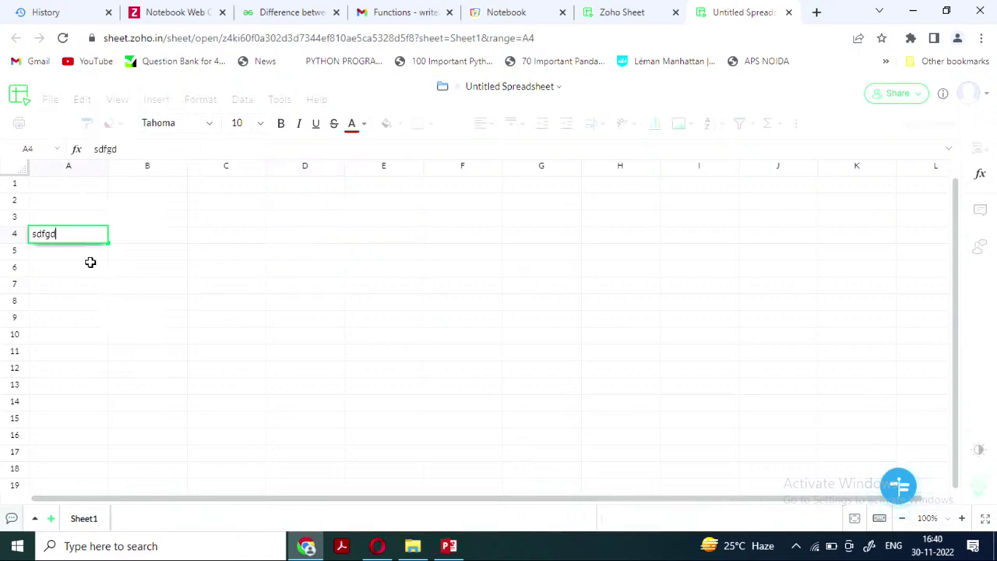
{"action": "left_click", "coordinate": [87, 254]}
{"action": "type", "text": "dfg"}
{"action": "left_click", "coordinate": [134, 235]}
{"action": "type", "text": "dh"}
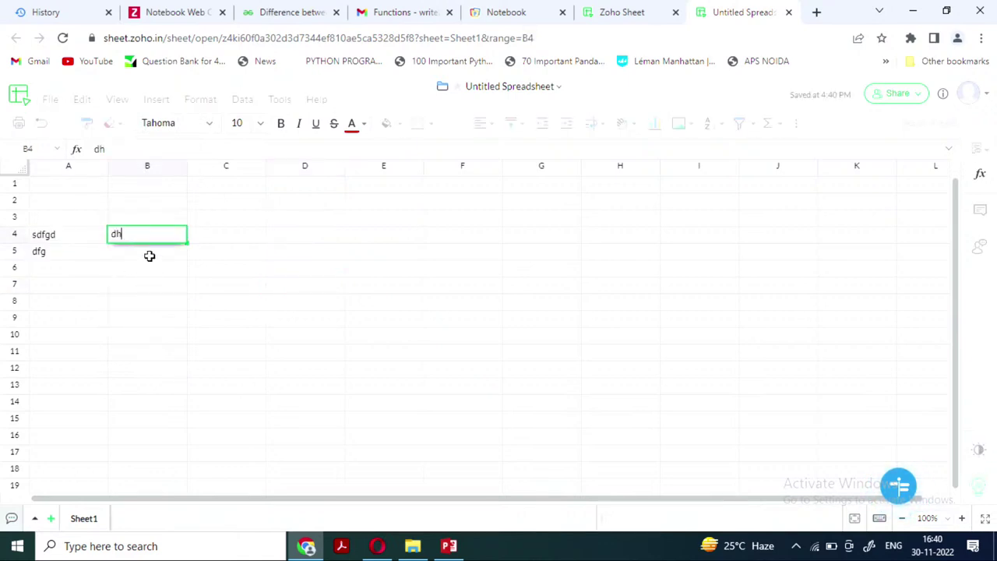
{"action": "left_click", "coordinate": [148, 255]}
Review the File, Edit and Share options, then go back to My Spreadsheets
{"action": "left_click", "coordinate": [49, 101]}
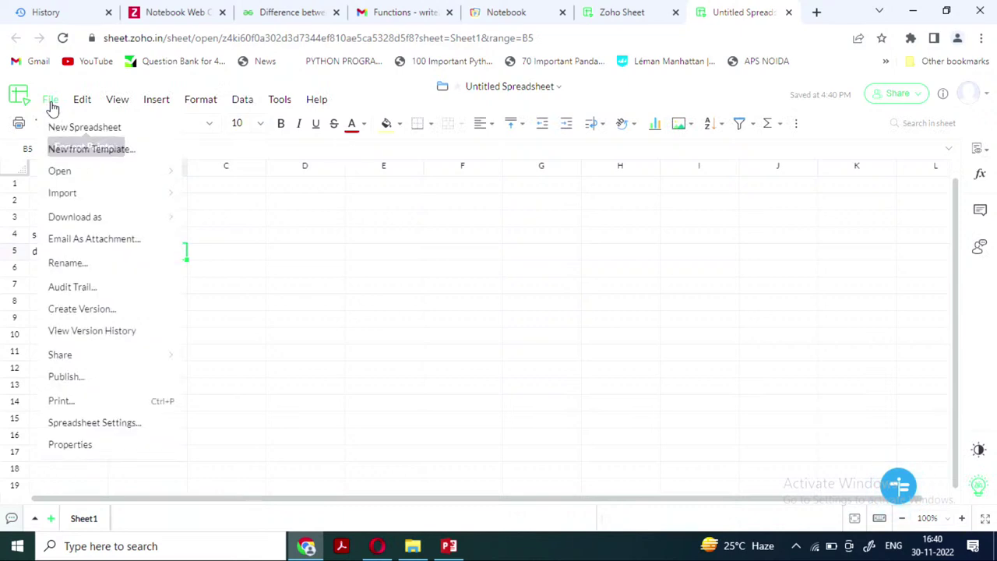
{"action": "left_click", "coordinate": [82, 99]}
{"action": "left_click", "coordinate": [54, 102]}
{"action": "left_click", "coordinate": [50, 100]}
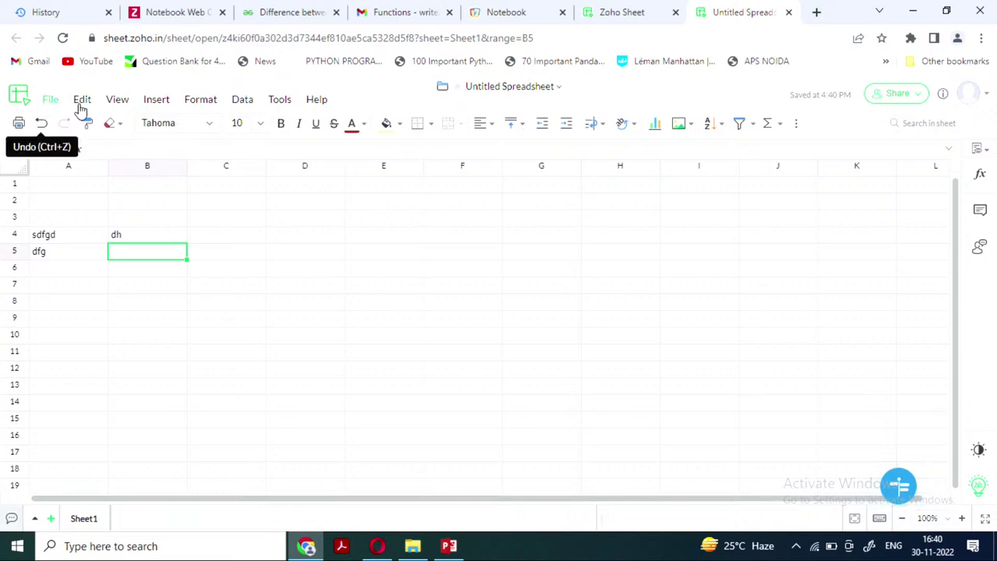
{"action": "left_click", "coordinate": [913, 97]}
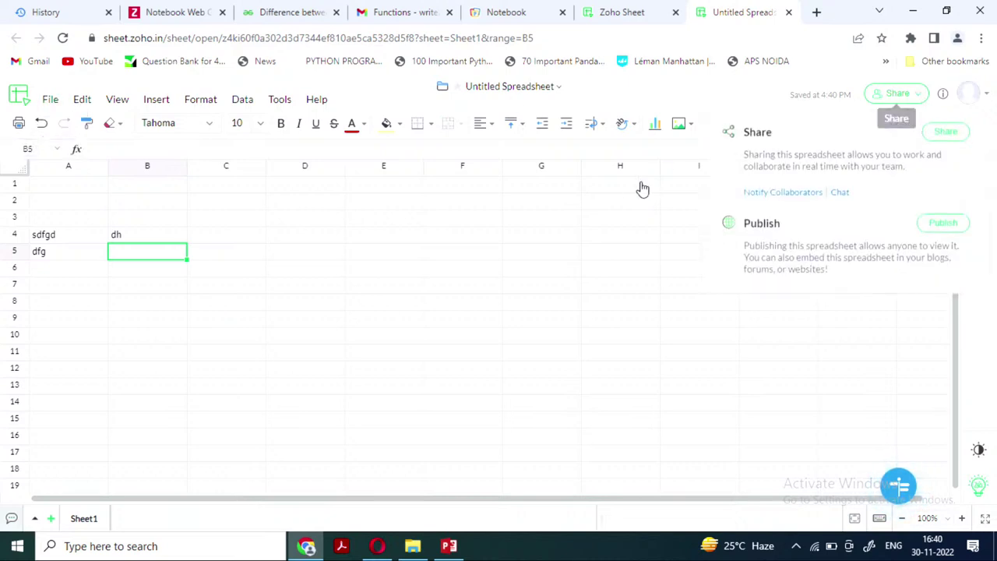
{"action": "left_click", "coordinate": [18, 95]}
{"action": "left_click", "coordinate": [20, 95]}
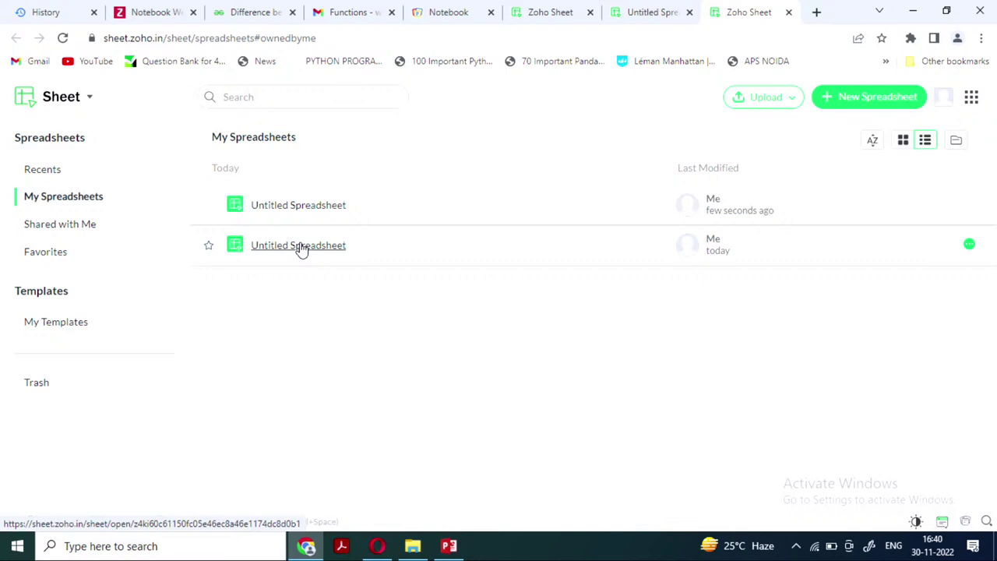
Upload the 11 B workbook from Downloads as a new spreadsheet
{"action": "left_click", "coordinate": [789, 100]}
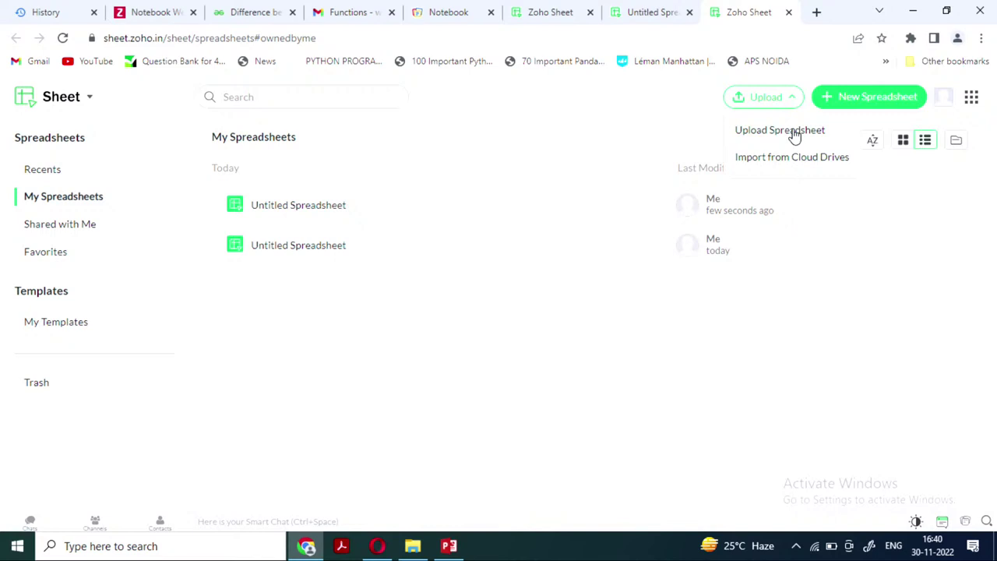
{"action": "left_click", "coordinate": [792, 130]}
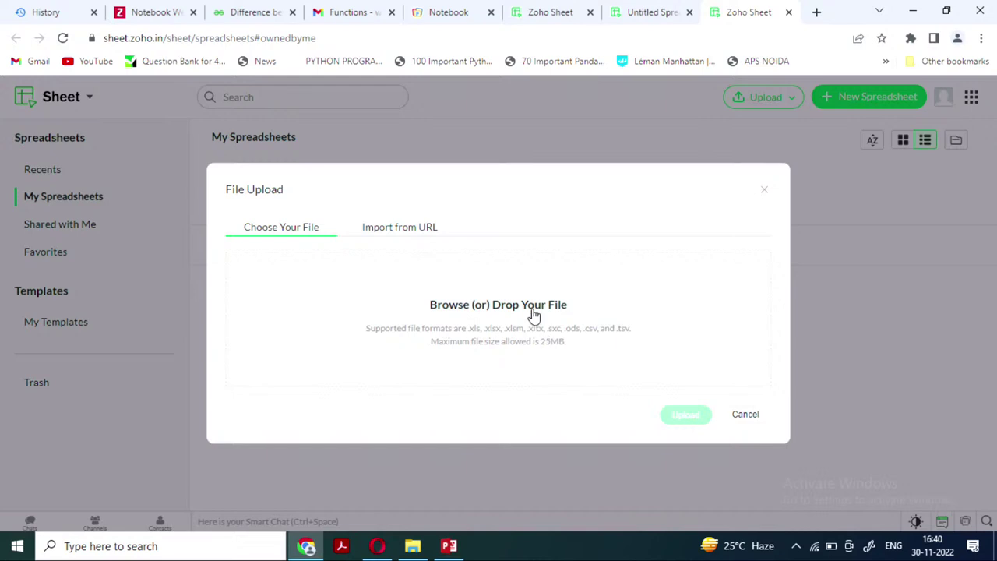
{"action": "left_click", "coordinate": [436, 283]}
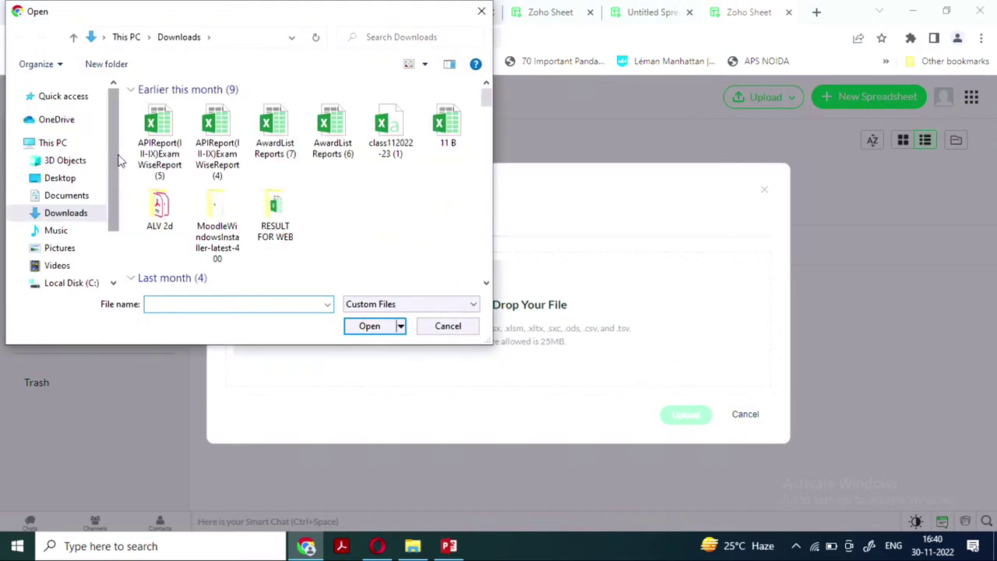
{"action": "left_click", "coordinate": [168, 134]}
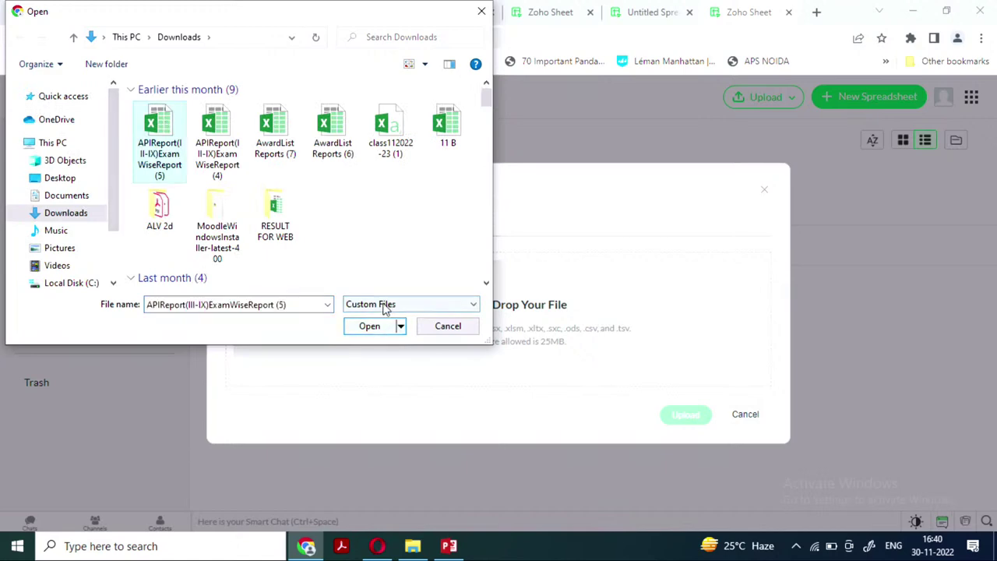
{"action": "left_click", "coordinate": [450, 127]}
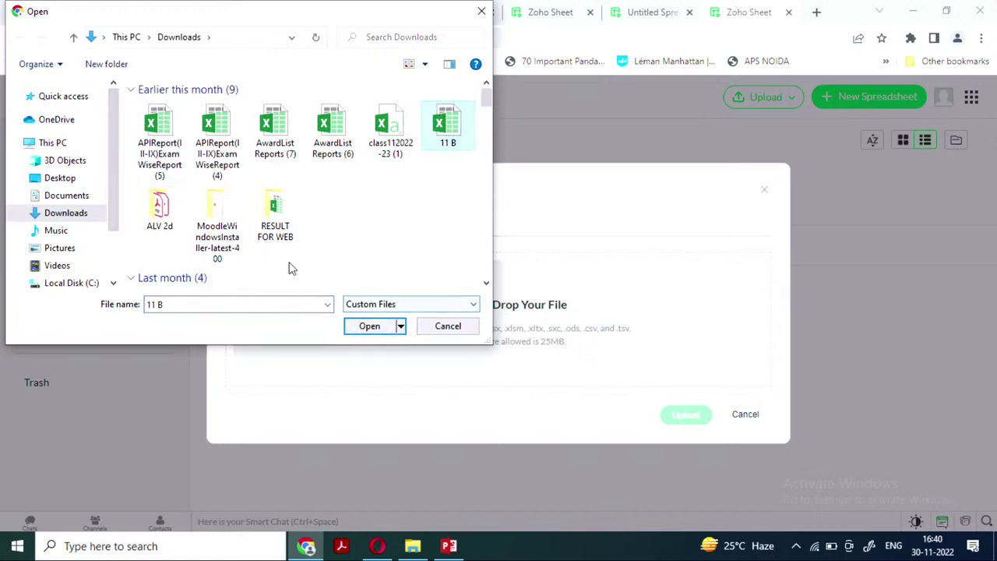
{"action": "left_click", "coordinate": [369, 326]}
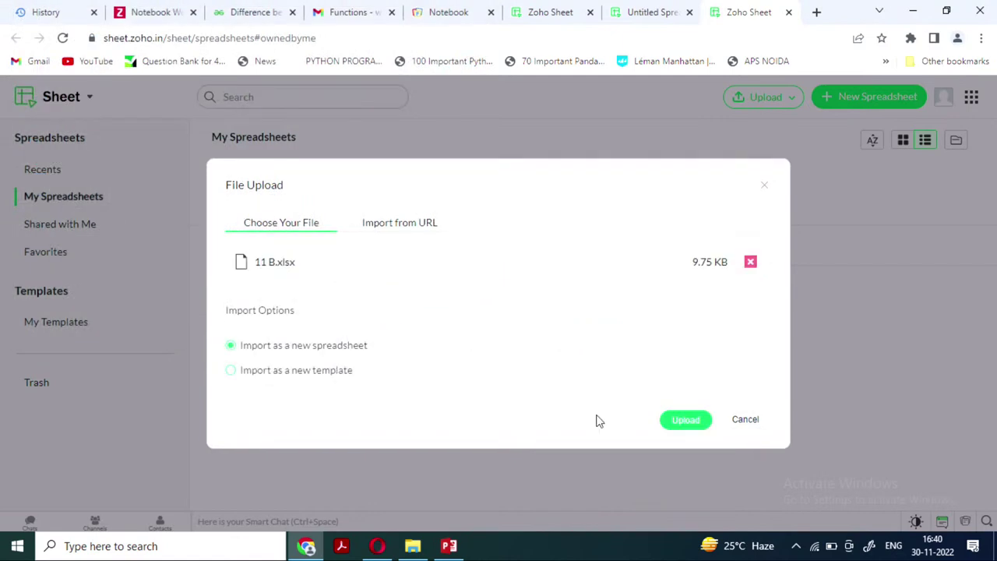
{"action": "left_click", "coordinate": [682, 424]}
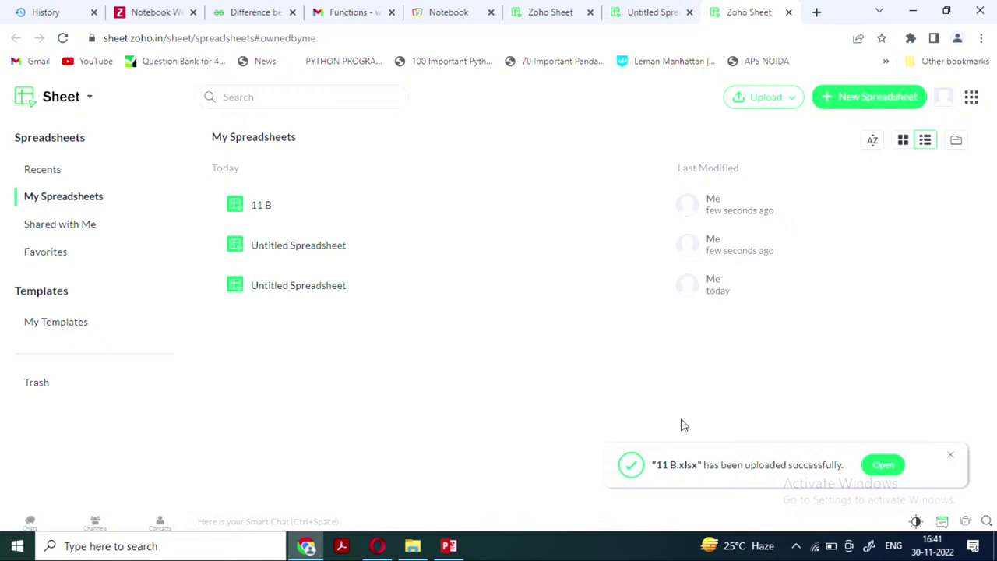
Open the uploaded 11 B spreadsheet, then close it, the file list tab and the Untitled Spreadsheet tab
{"action": "left_click", "coordinate": [258, 206]}
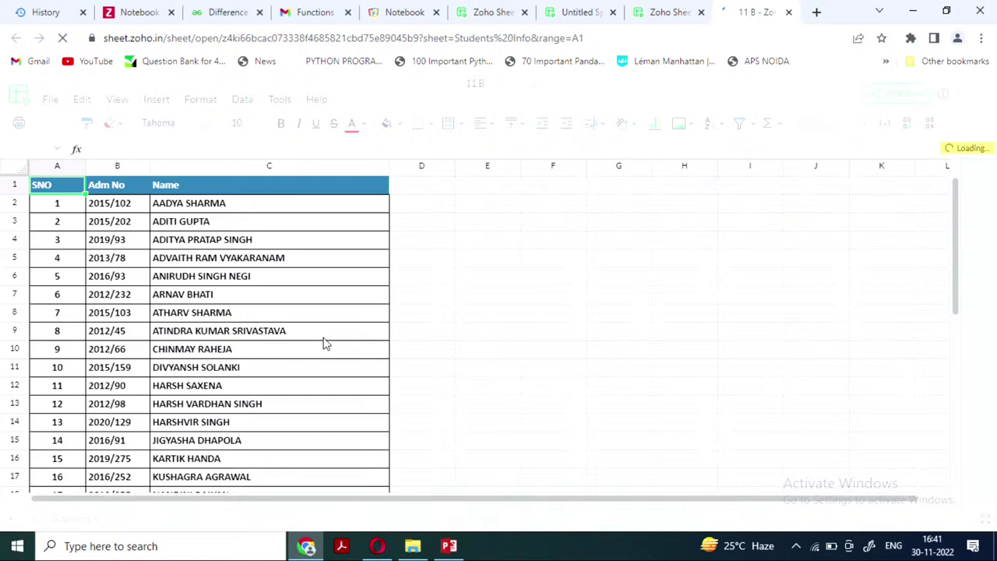
{"action": "scroll", "coordinate": [324, 341], "scroll_direction": "down", "scroll_amount": 8}
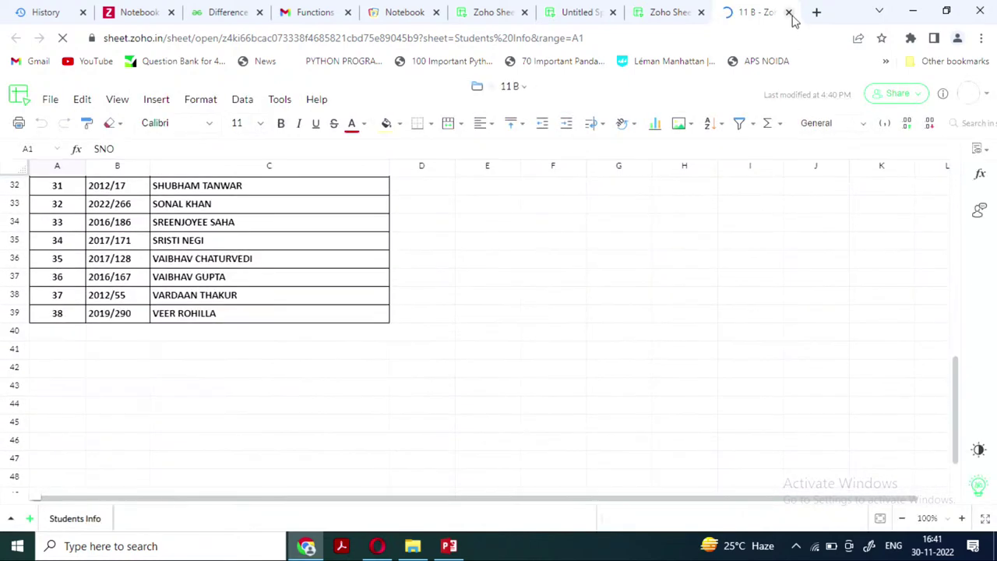
{"action": "left_click", "coordinate": [789, 14]}
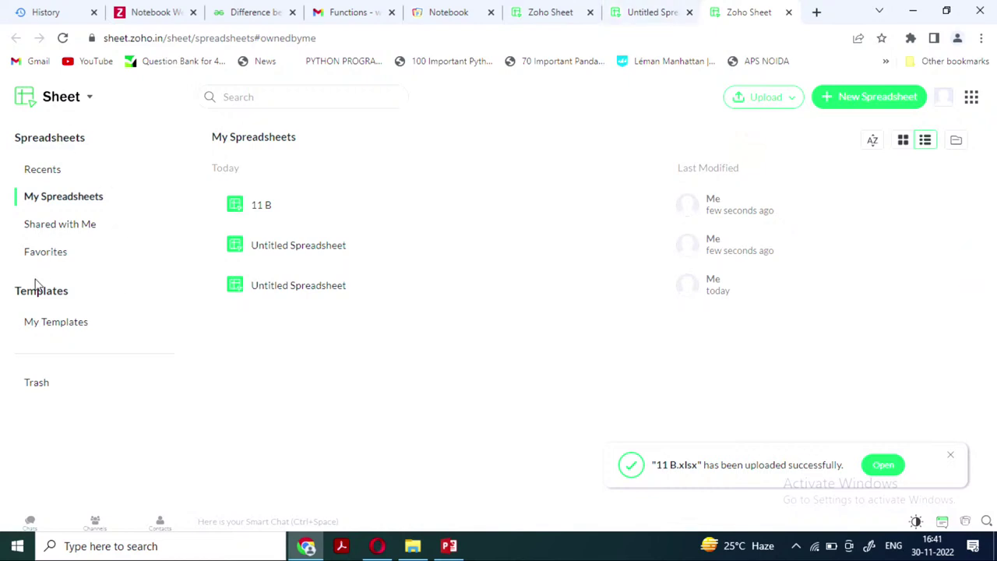
{"action": "left_click", "coordinate": [788, 12]}
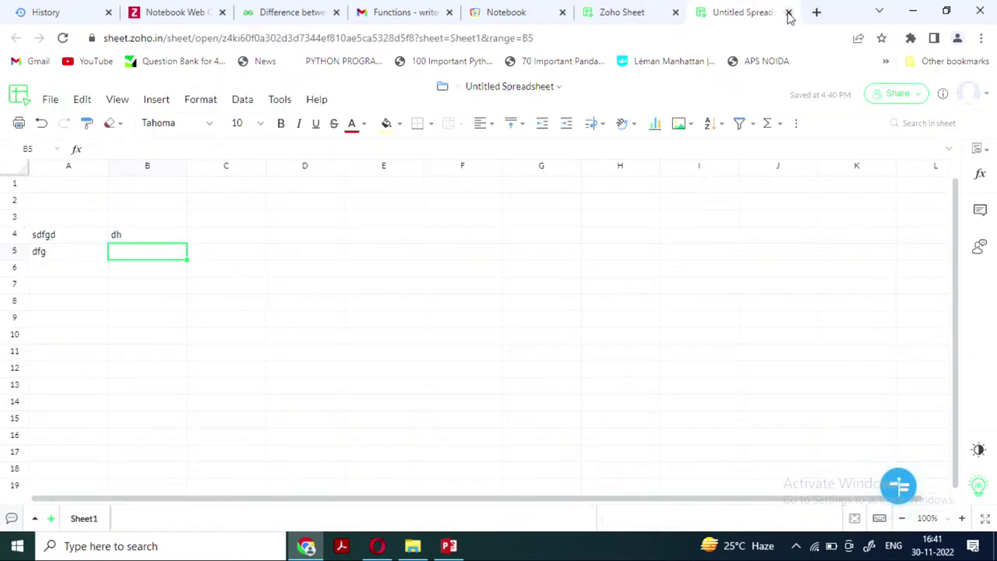
{"action": "key", "text": "ctrl+w"}
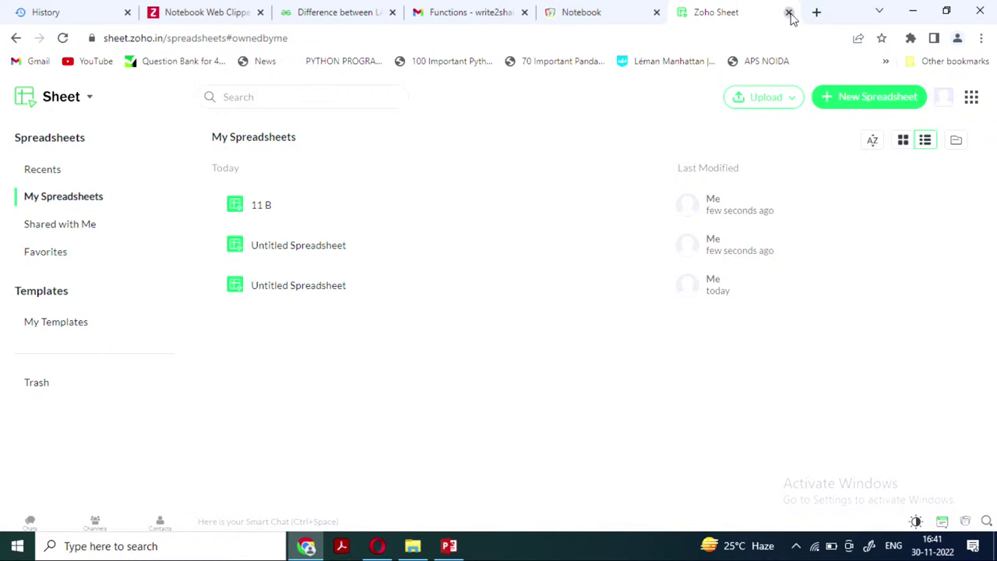
Close the last Zoho Sheet tab, view Notebook's Web Clipper page, and open Zoho Home from Notebook
{"action": "left_click", "coordinate": [788, 13]}
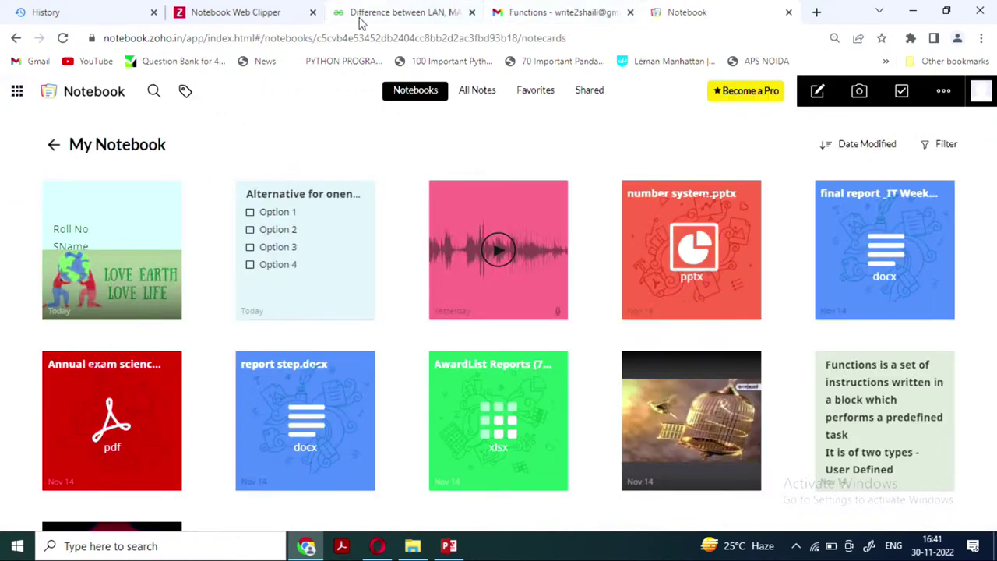
{"action": "left_click", "coordinate": [207, 18]}
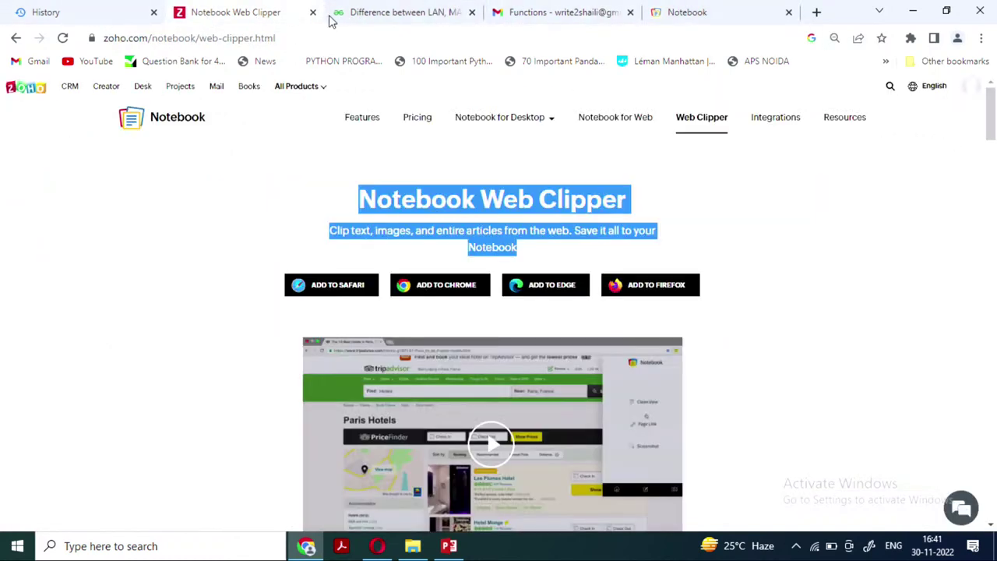
{"action": "left_click", "coordinate": [712, 13]}
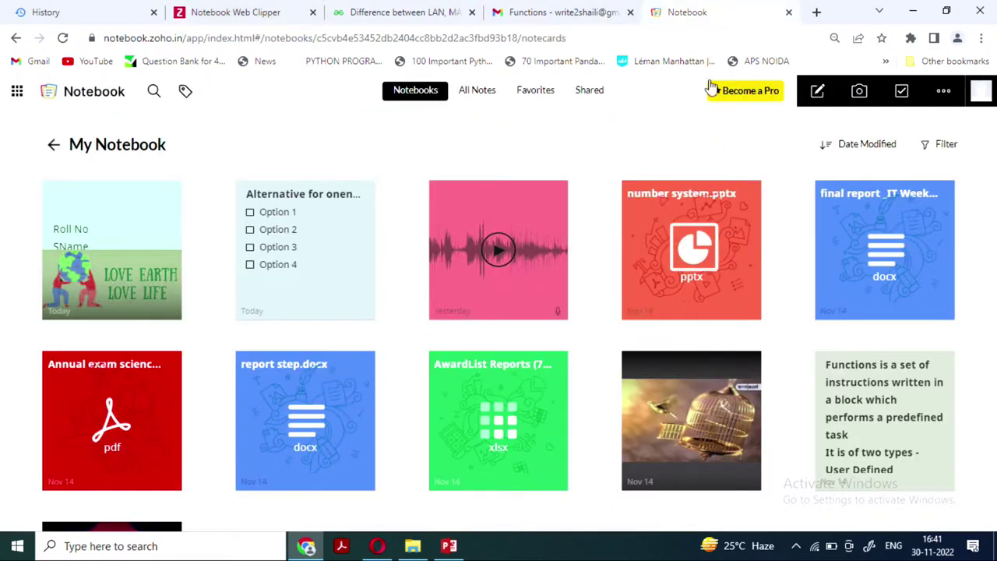
{"action": "left_click", "coordinate": [815, 12]}
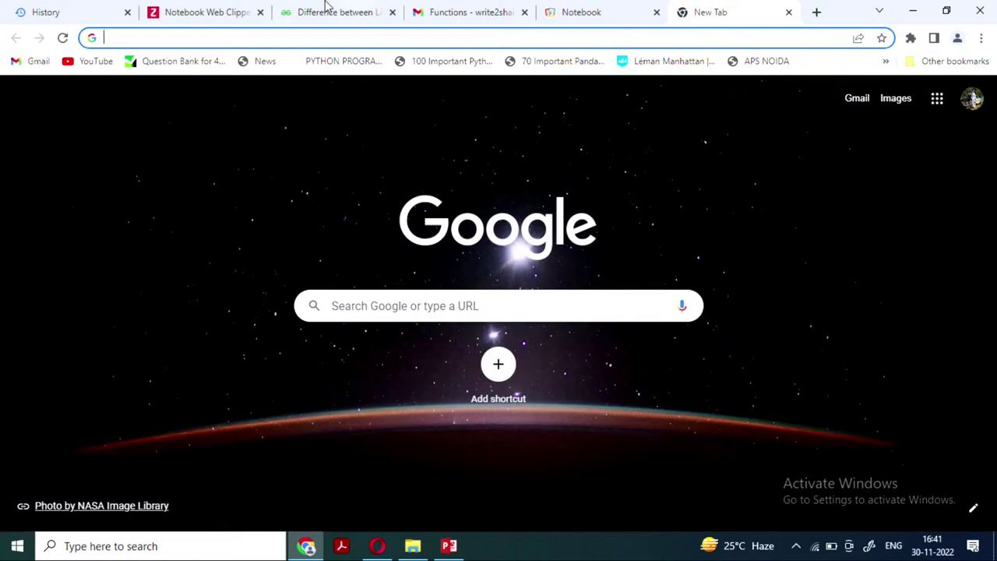
{"action": "left_click", "coordinate": [571, 12]}
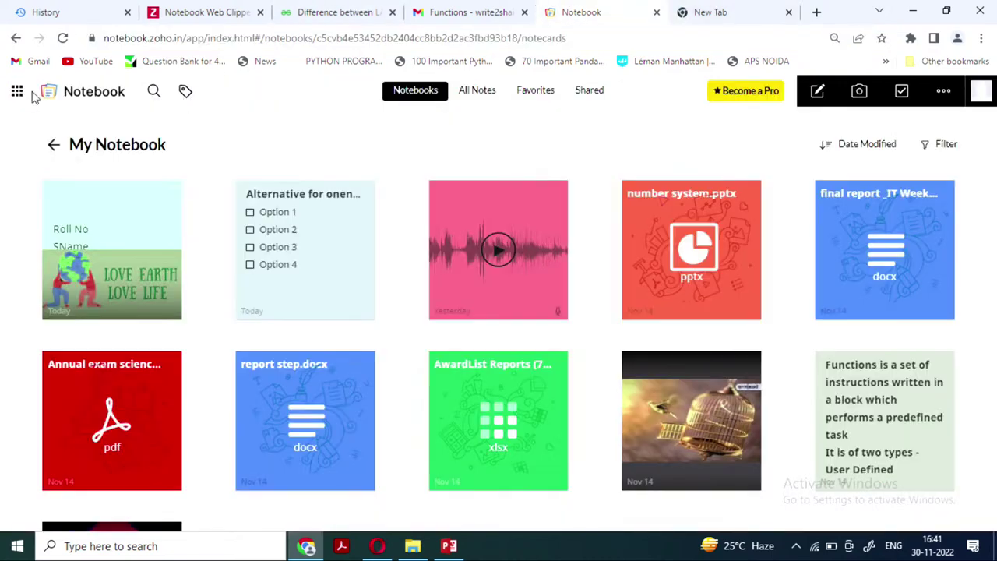
{"action": "left_click", "coordinate": [18, 92]}
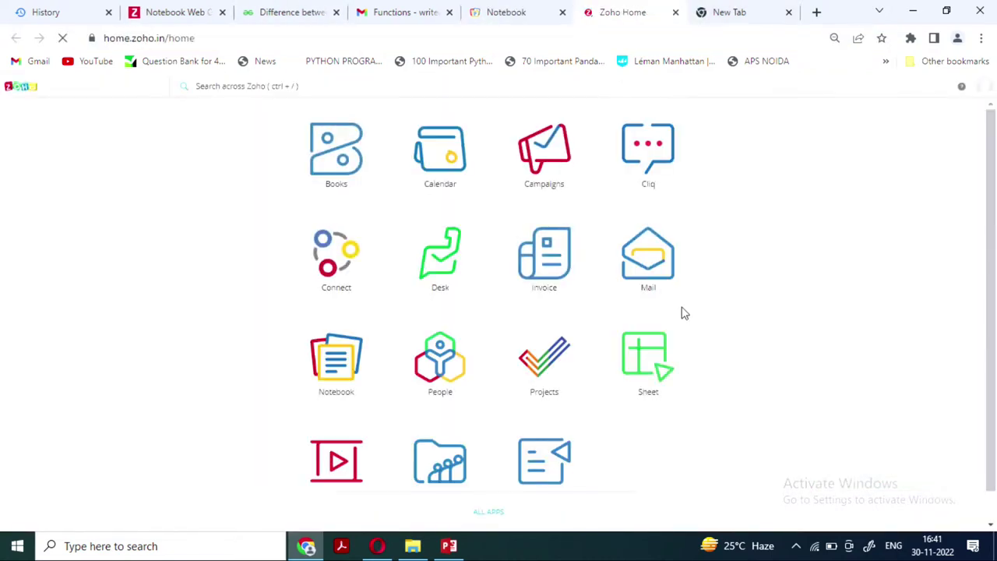
Launch Zoho Show and open the Data-structures presentation
{"action": "scroll", "coordinate": [683, 311], "scroll_direction": "down", "scroll_amount": 1}
{"action": "left_click", "coordinate": [336, 436]}
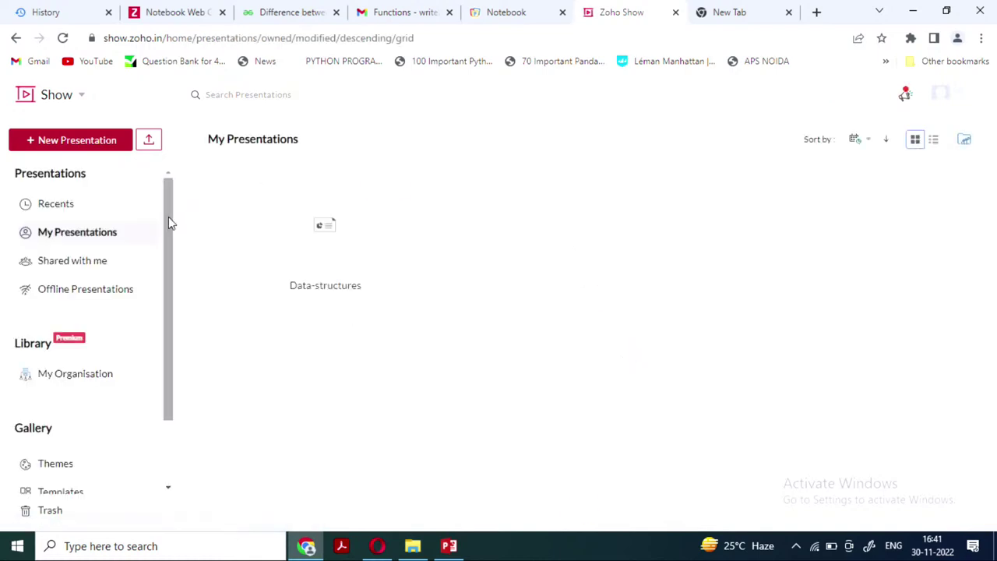
{"action": "mouse_move", "coordinate": [337, 244]}
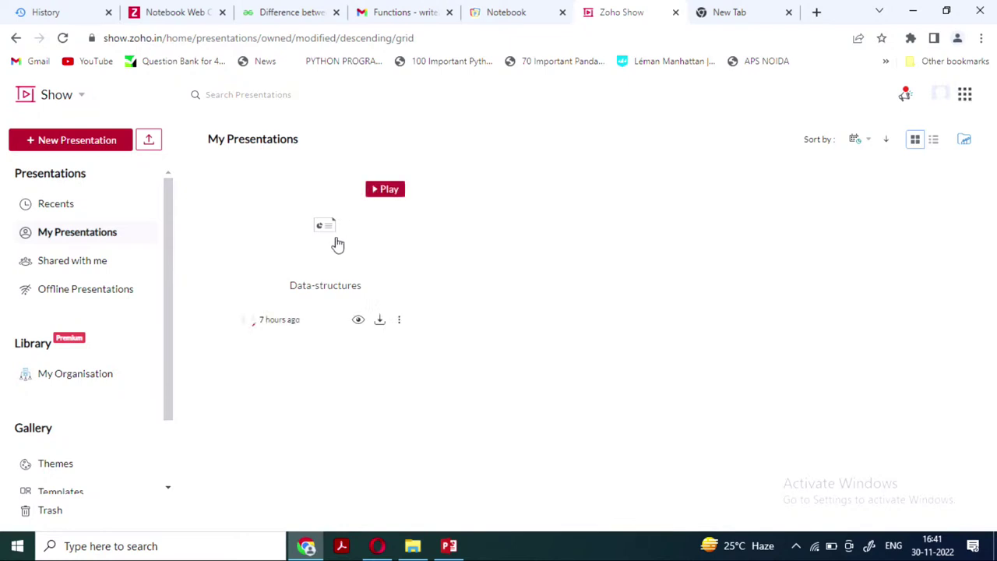
{"action": "left_click", "coordinate": [337, 244]}
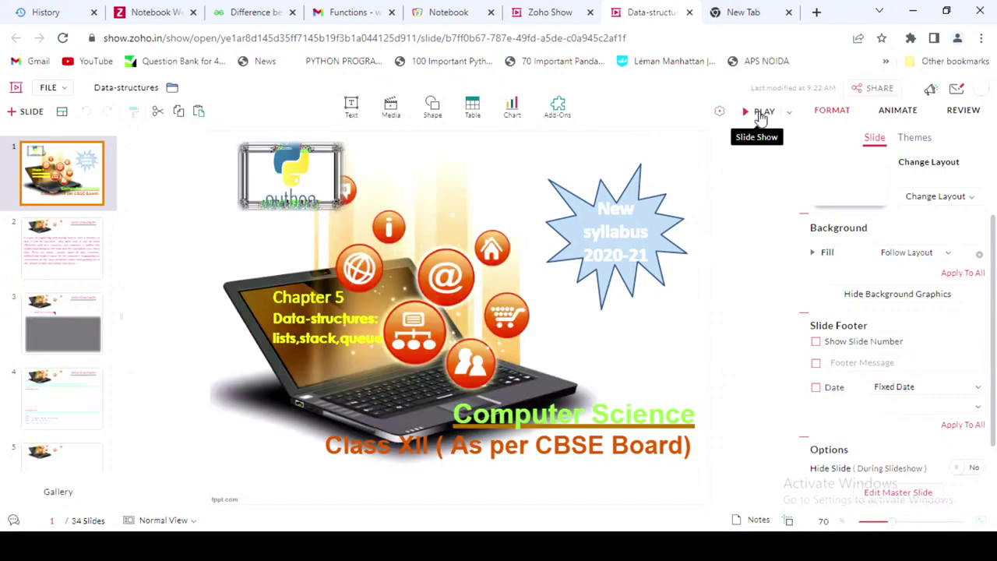
Play the slide show through slide 3, then exit back to the editor
{"action": "left_click", "coordinate": [761, 116]}
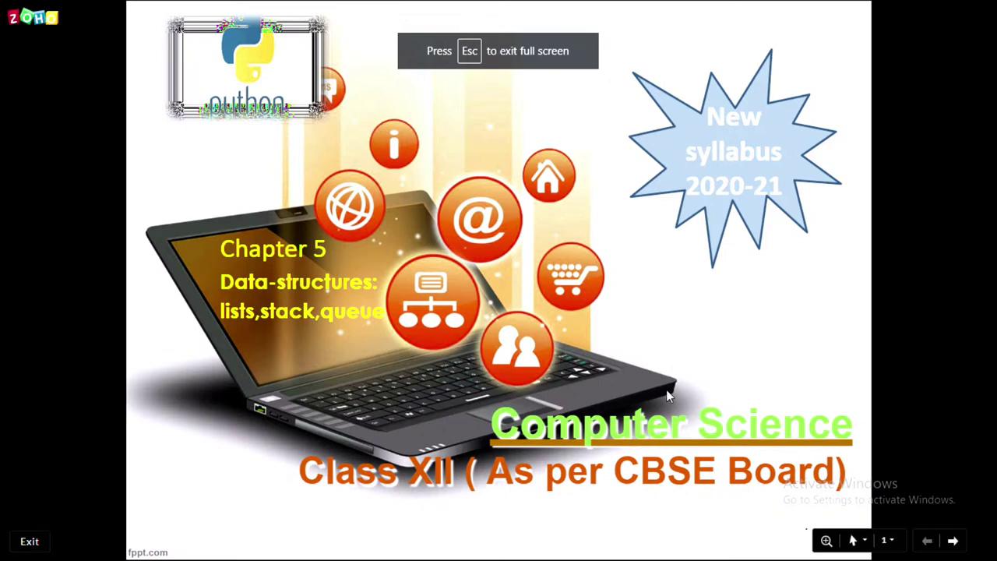
{"action": "left_click", "coordinate": [952, 544]}
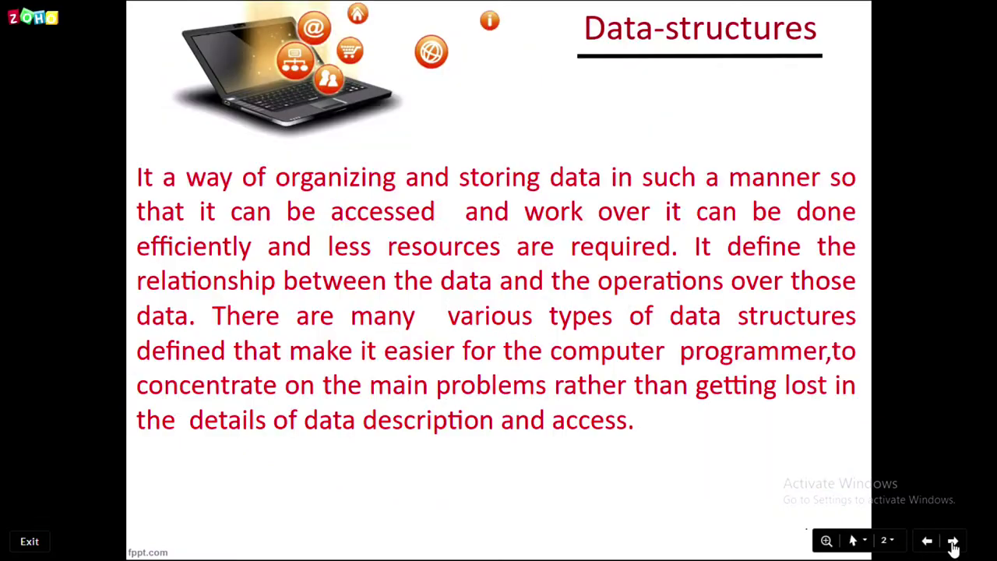
{"action": "left_click", "coordinate": [952, 543]}
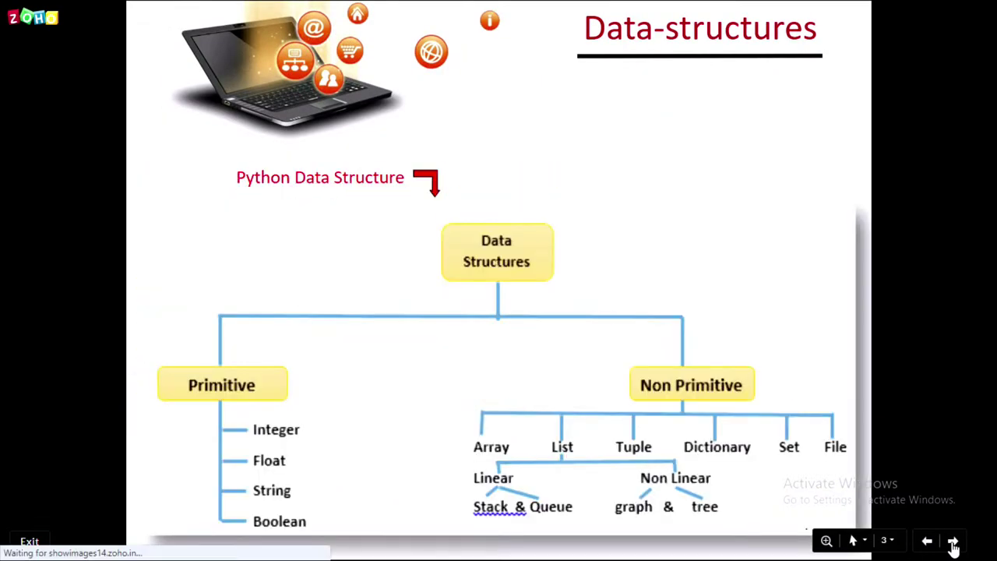
{"action": "key", "text": "Escape"}
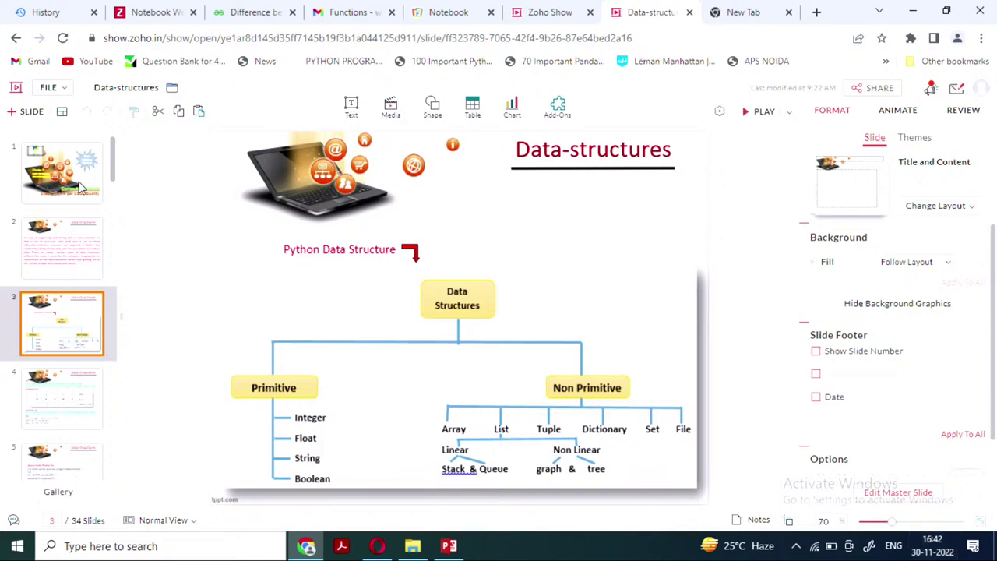
Insert slide 4 titled 'dfg', then close the Data-structures tab and choose Leave
{"action": "left_click", "coordinate": [31, 113]}
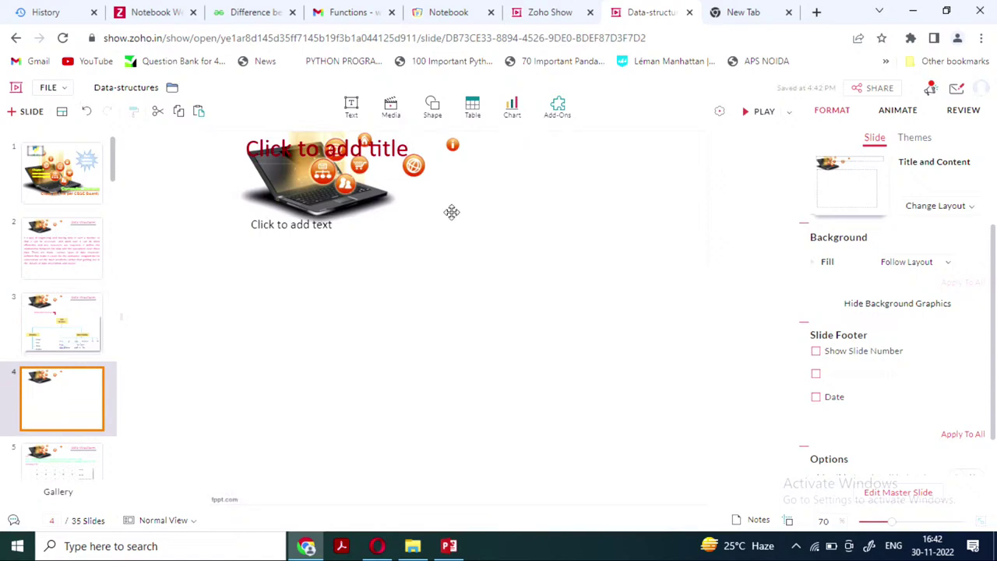
{"action": "left_click", "coordinate": [414, 297]}
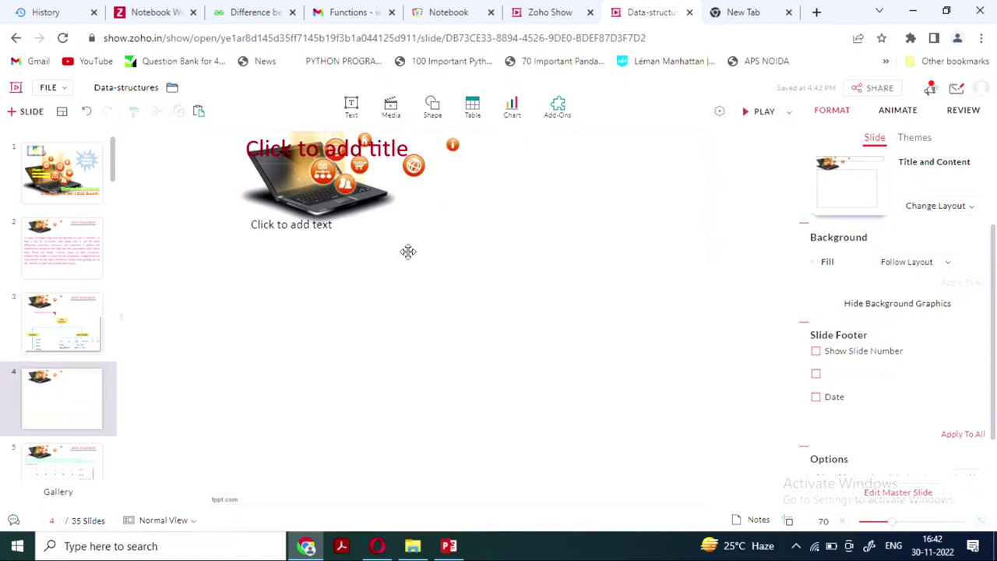
{"action": "left_click", "coordinate": [408, 143]}
{"action": "type", "text": "dfg"}
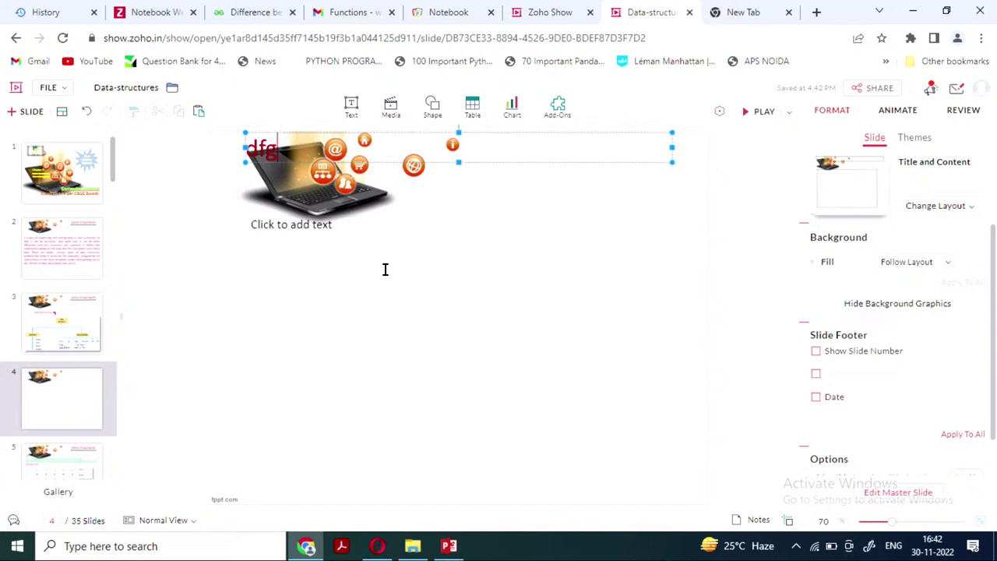
{"action": "left_click", "coordinate": [380, 269]}
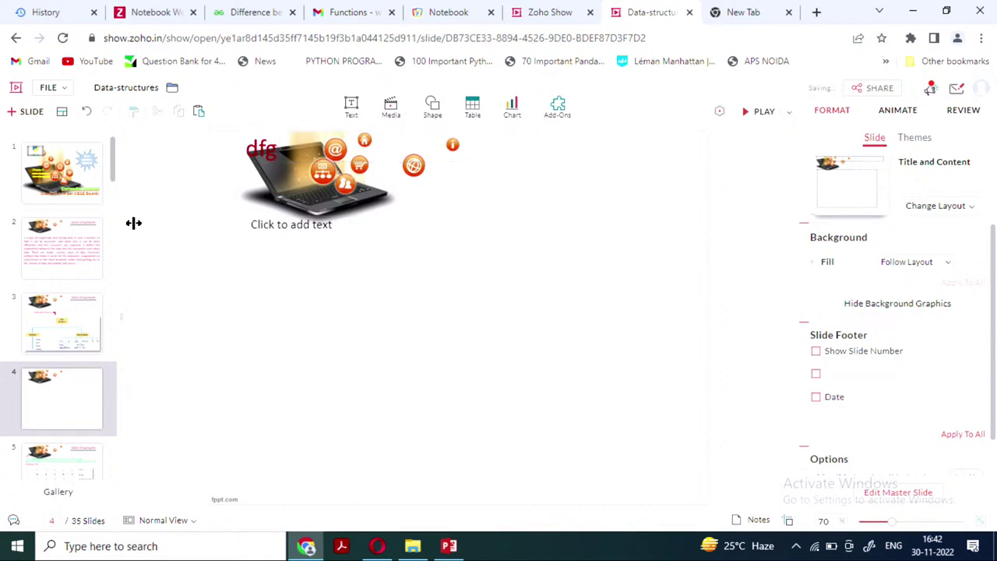
{"action": "left_click", "coordinate": [690, 13]}
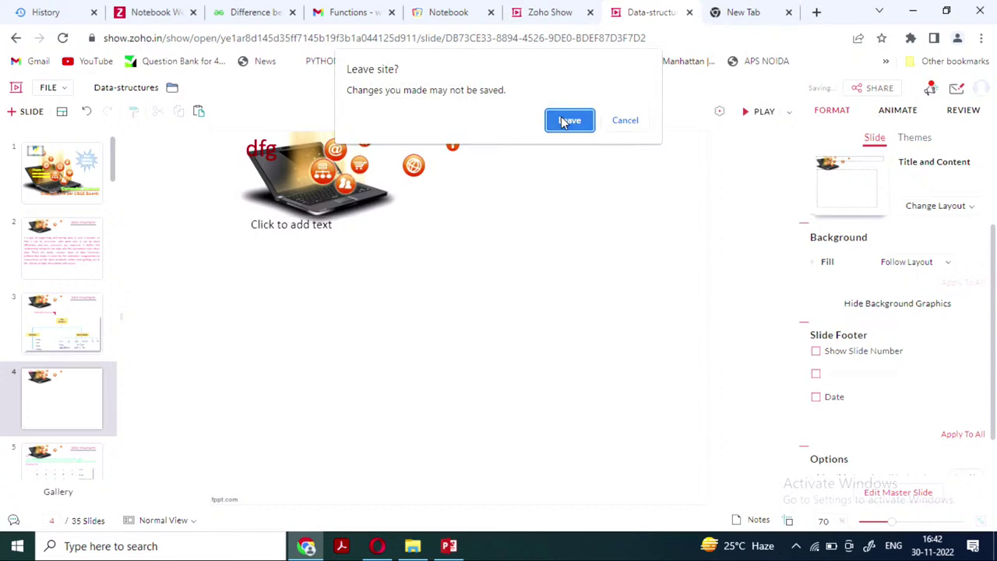
{"action": "left_click", "coordinate": [567, 121]}
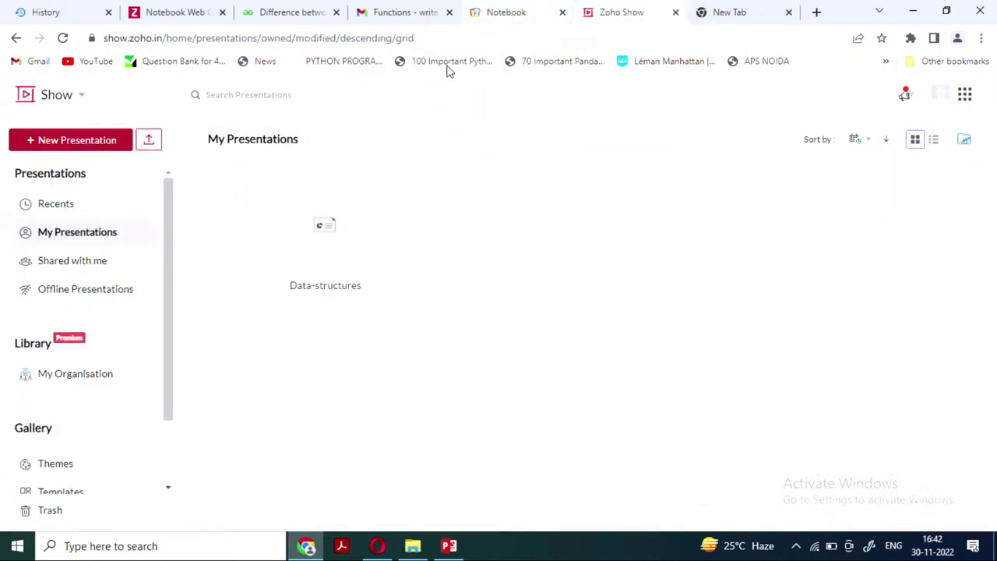
Go from Notebook to the Zoho home page and launch Zoho Writer
{"action": "left_click", "coordinate": [506, 13]}
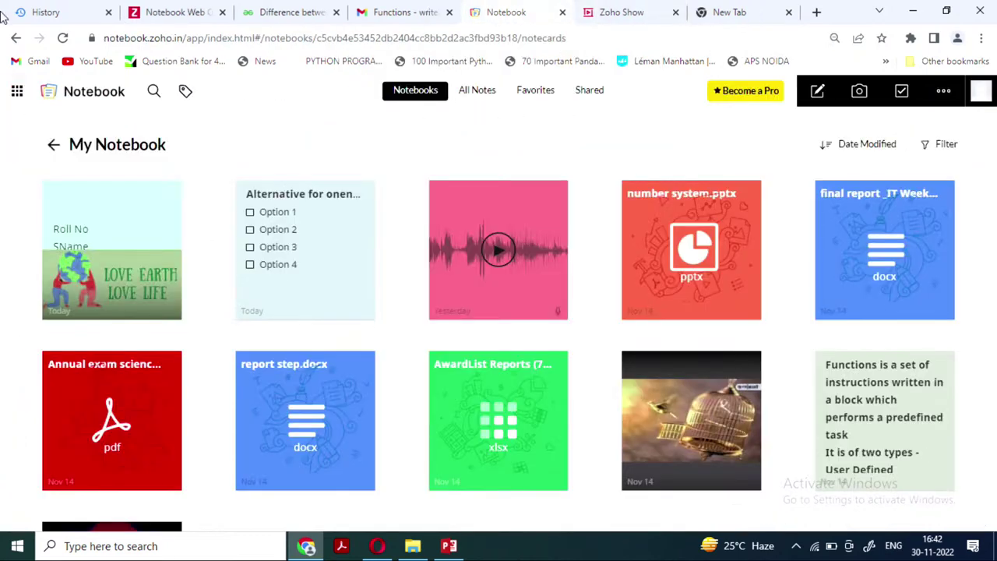
{"action": "left_click", "coordinate": [17, 89]}
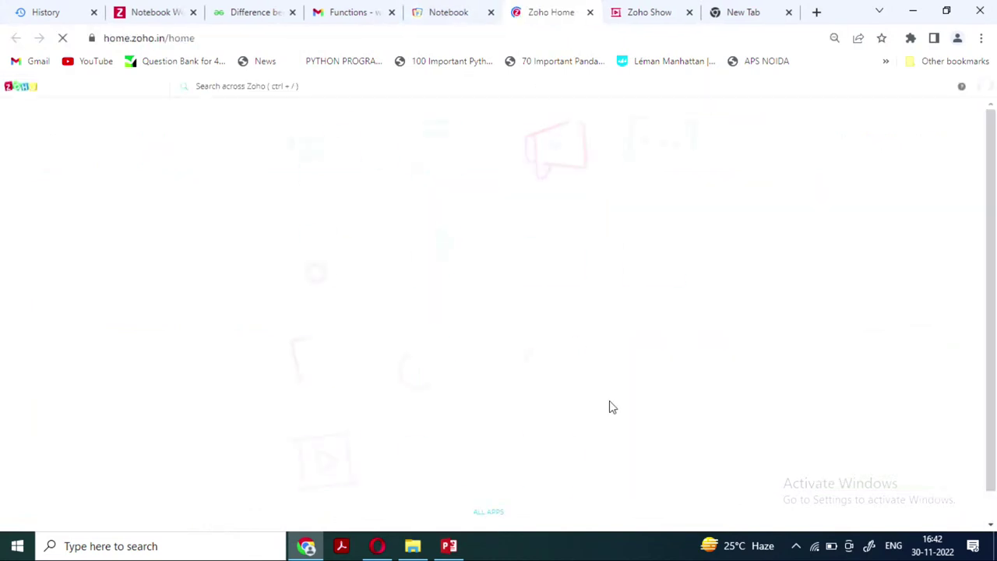
{"action": "scroll", "coordinate": [509, 454], "scroll_direction": "down", "scroll_amount": 1}
{"action": "left_click", "coordinate": [545, 447]}
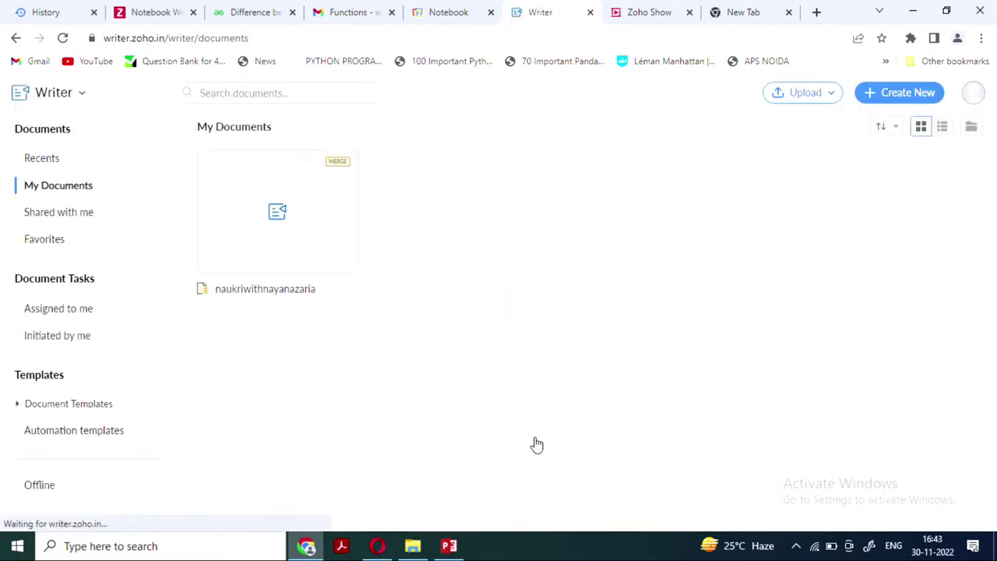
Look through the naukriwithnayanazaria document, then return to My Documents
{"action": "left_click", "coordinate": [278, 244]}
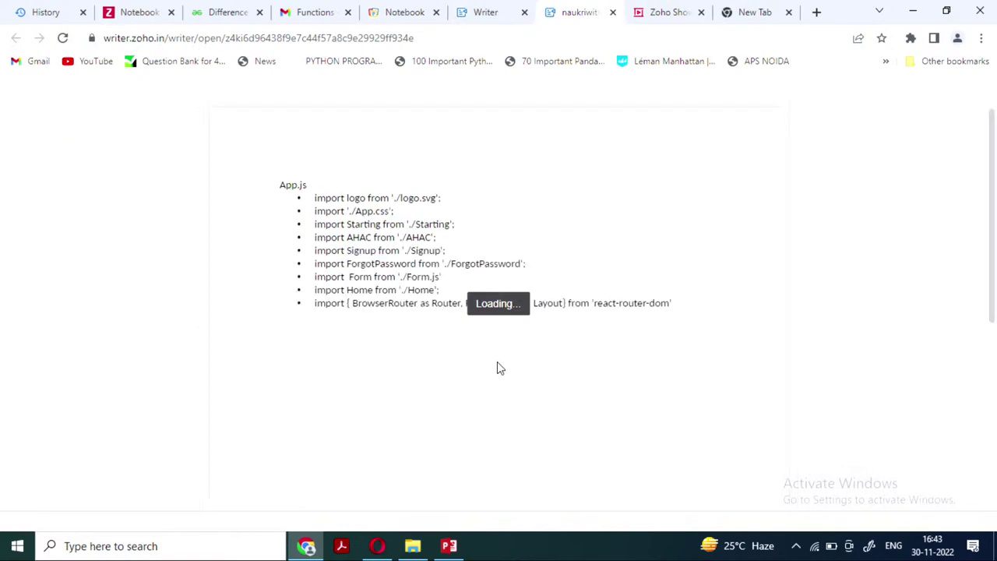
{"action": "scroll", "coordinate": [499, 367], "scroll_direction": "down", "scroll_amount": 3}
{"action": "scroll", "coordinate": [499, 367], "scroll_direction": "down", "scroll_amount": 3}
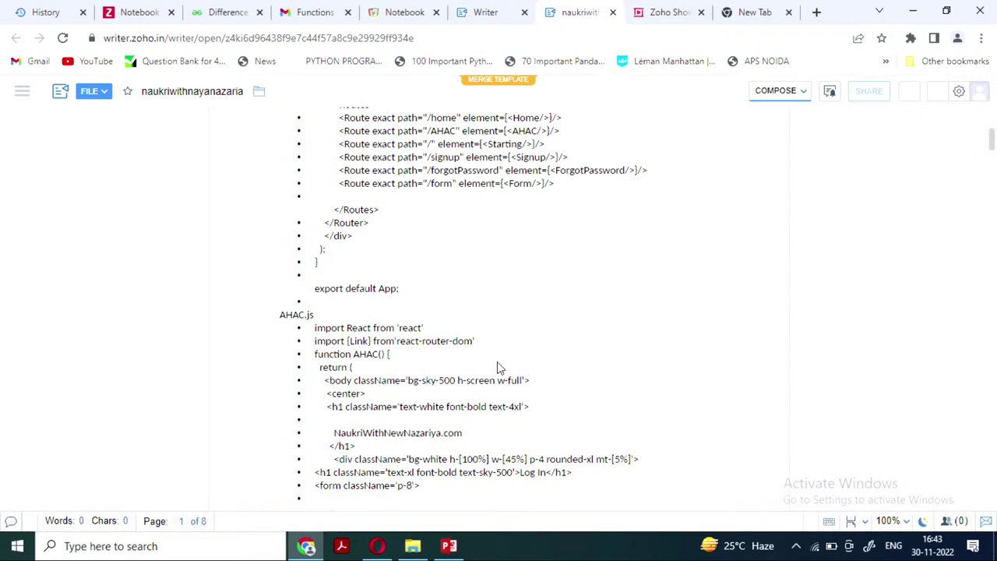
{"action": "scroll", "coordinate": [615, 283], "scroll_direction": "up", "scroll_amount": 2}
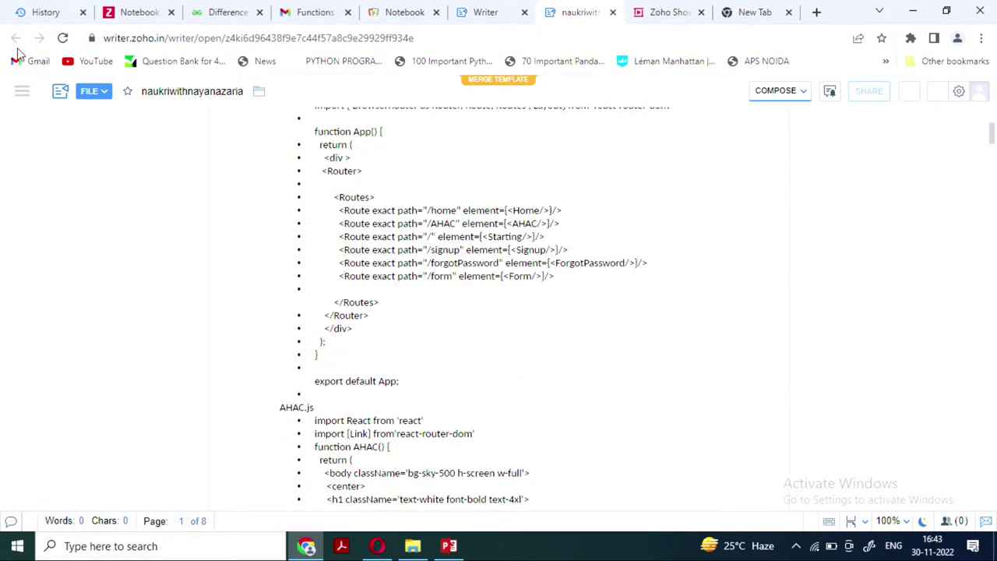
{"action": "left_click", "coordinate": [490, 13]}
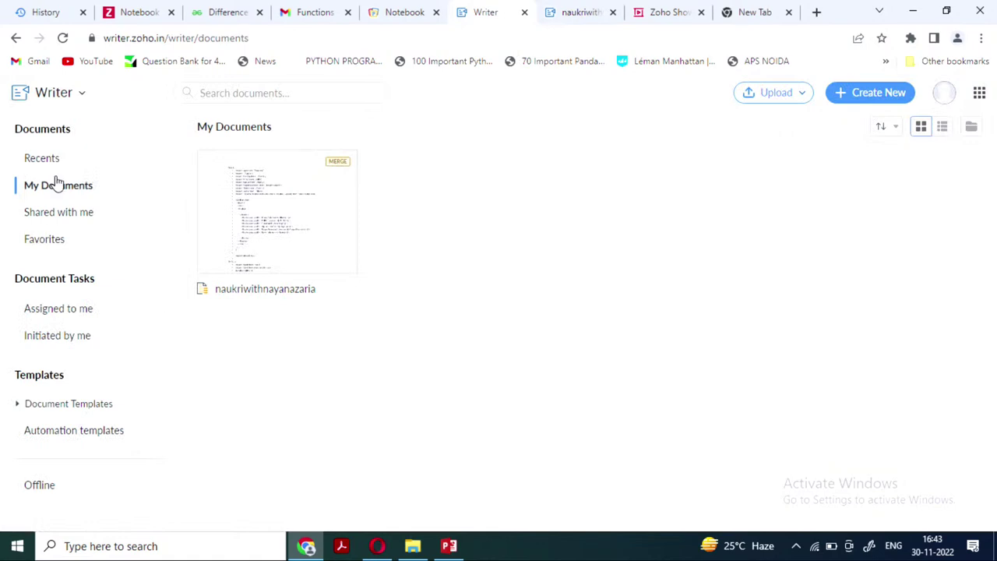
Go to Assigned to me and create a new blank document
{"action": "left_click", "coordinate": [64, 312]}
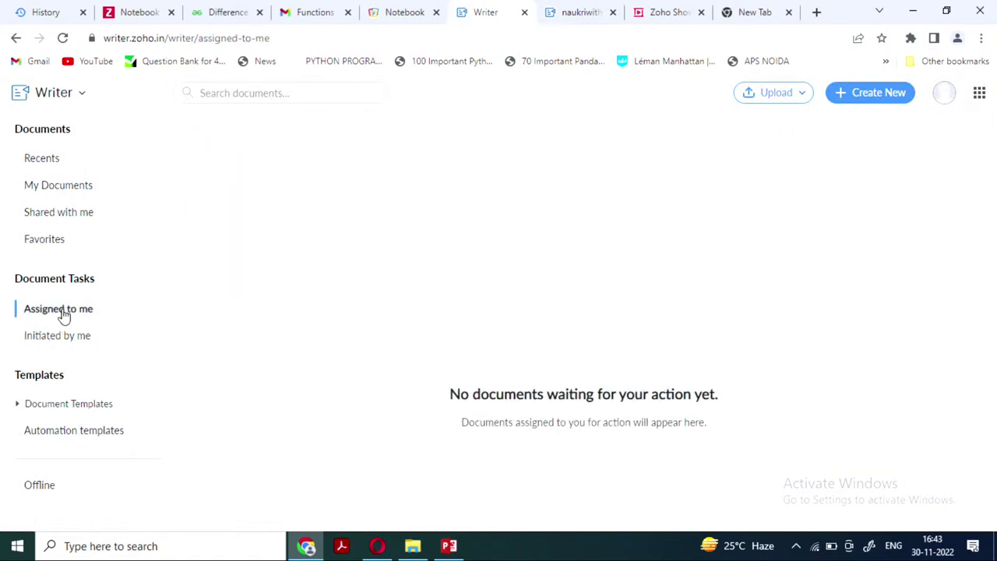
{"action": "left_click", "coordinate": [871, 93]}
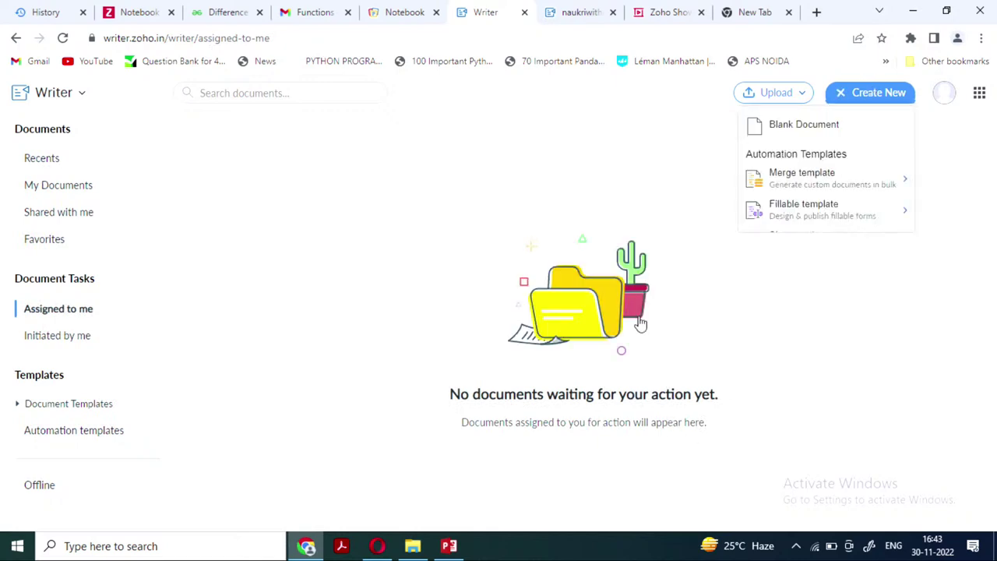
{"action": "left_click", "coordinate": [809, 128]}
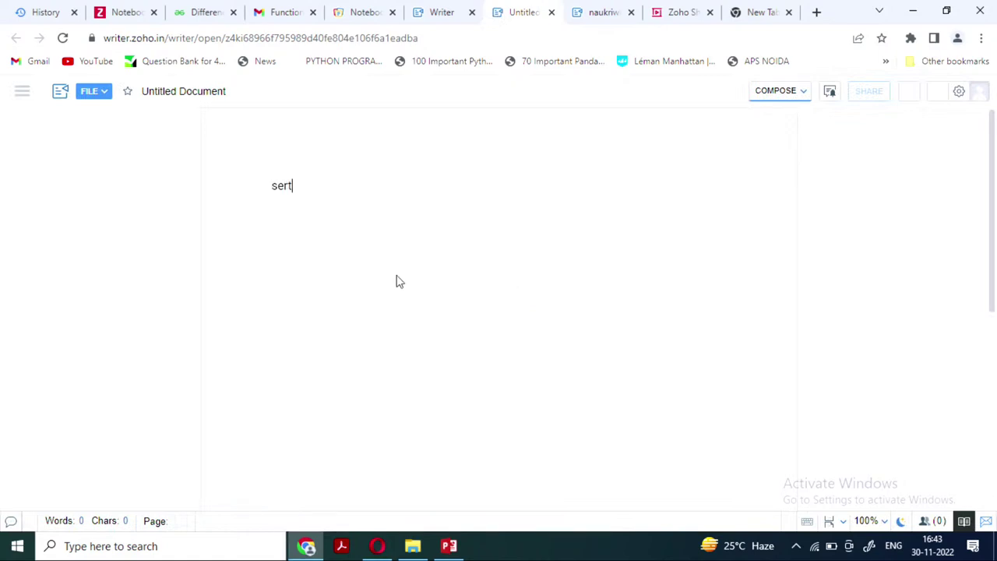
Type the test lines 'ghj', 'hwth' and 'alkjrt', check the COMPOSE menu, and close the untitled document
{"action": "type", "text": "ghj"}
{"action": "key", "text": "BackSpace"}
{"action": "key", "text": "BackSpace"}
{"action": "key", "text": "BackSpace"}
{"action": "key", "text": "BackSpace"}
{"action": "key", "text": "BackSpace"}
{"action": "key", "text": "BackSpace"}
{"action": "key", "text": "BackSpace"}
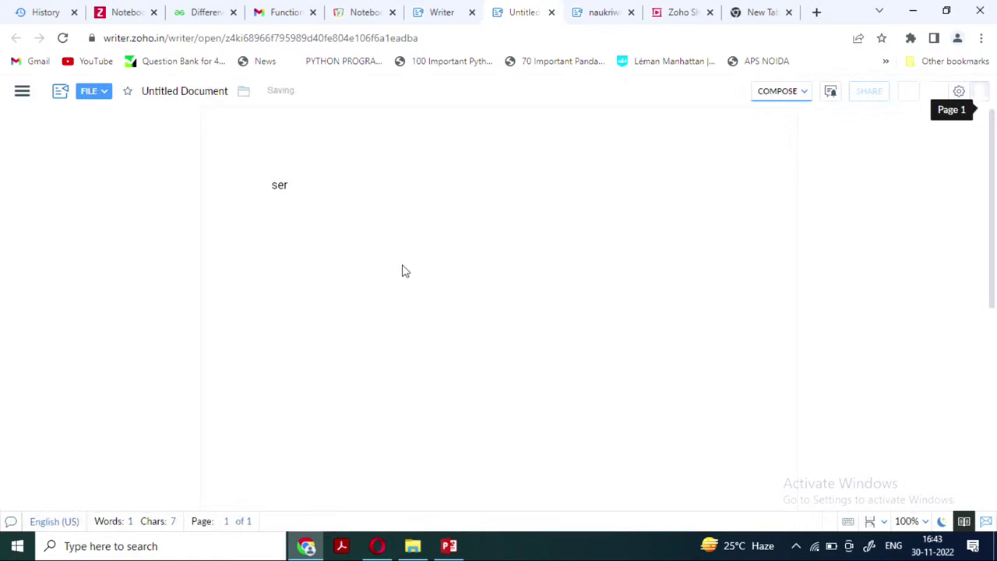
{"action": "type", "text": "hwth"}
{"action": "key", "text": "Return"}
{"action": "type", "text": "alkjrt"}
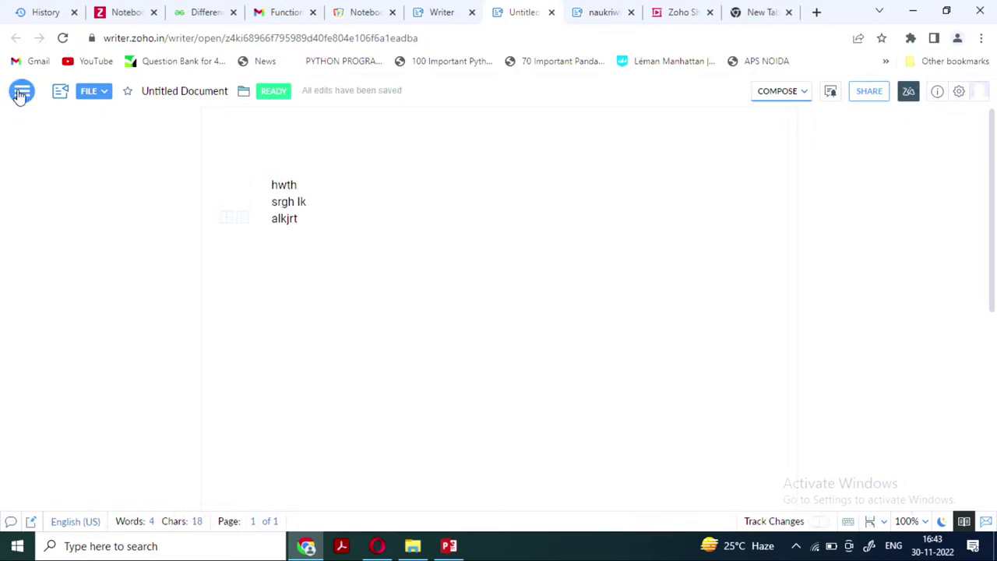
{"action": "left_click", "coordinate": [790, 94]}
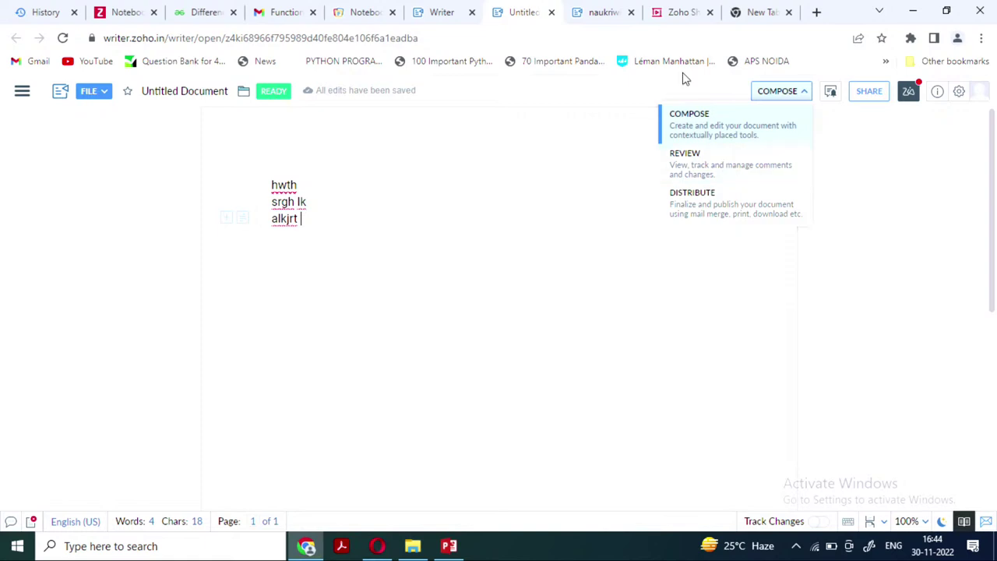
{"action": "left_click", "coordinate": [552, 11]}
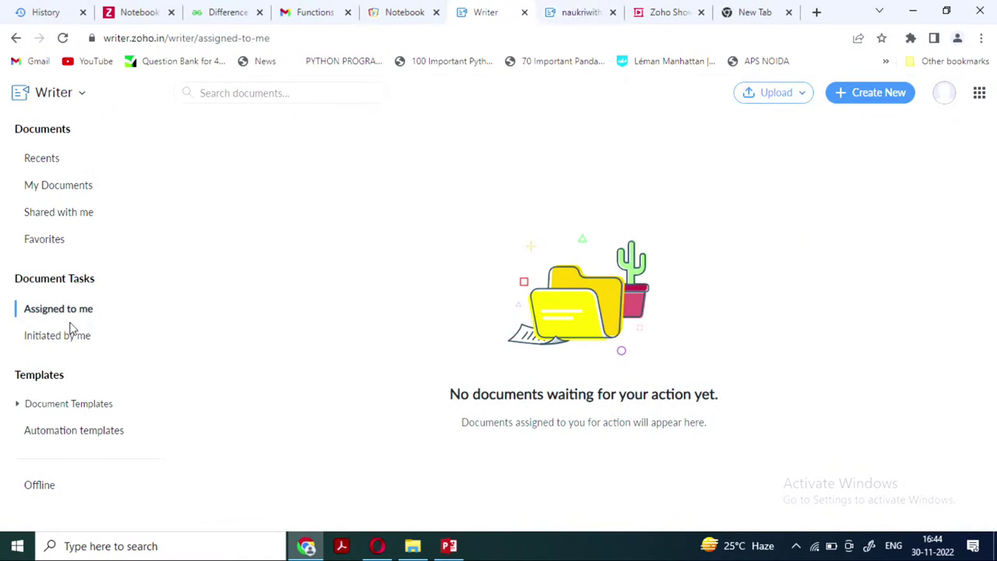
From My Documents, choose Upload Document from the Upload options
{"action": "left_click", "coordinate": [72, 193]}
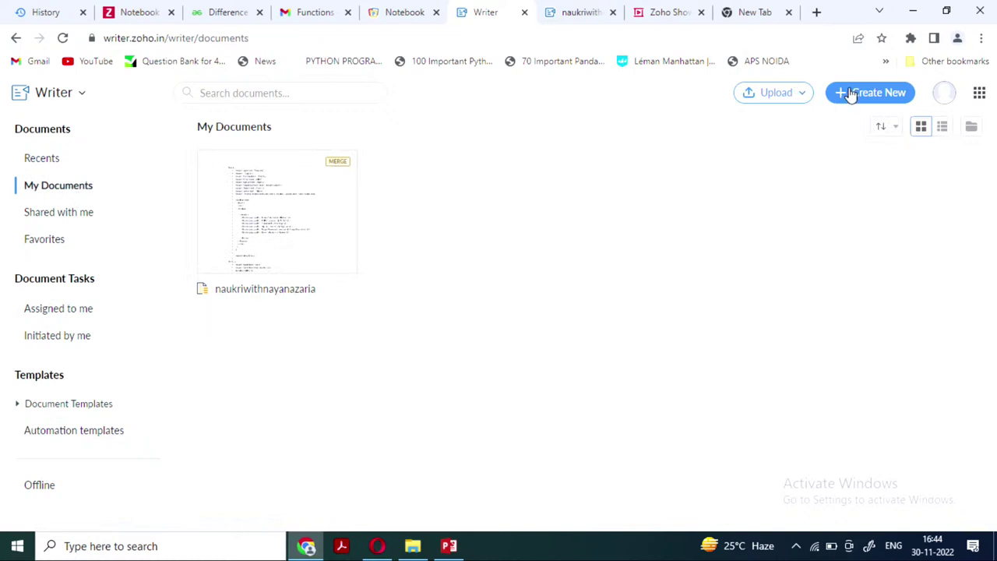
{"action": "right_click", "coordinate": [775, 91]}
{"action": "key", "text": "Escape"}
{"action": "left_click", "coordinate": [777, 94]}
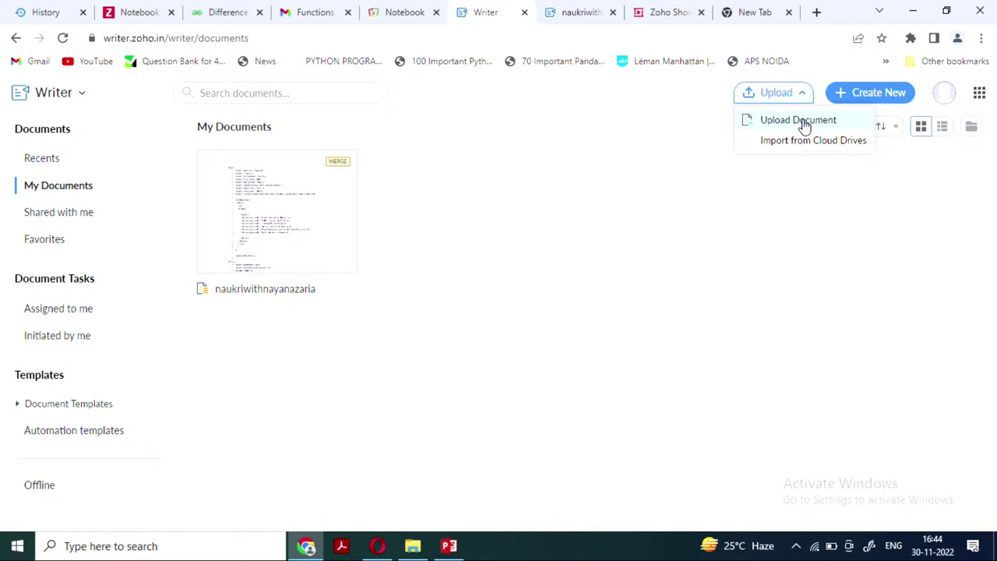
{"action": "left_click", "coordinate": [803, 123]}
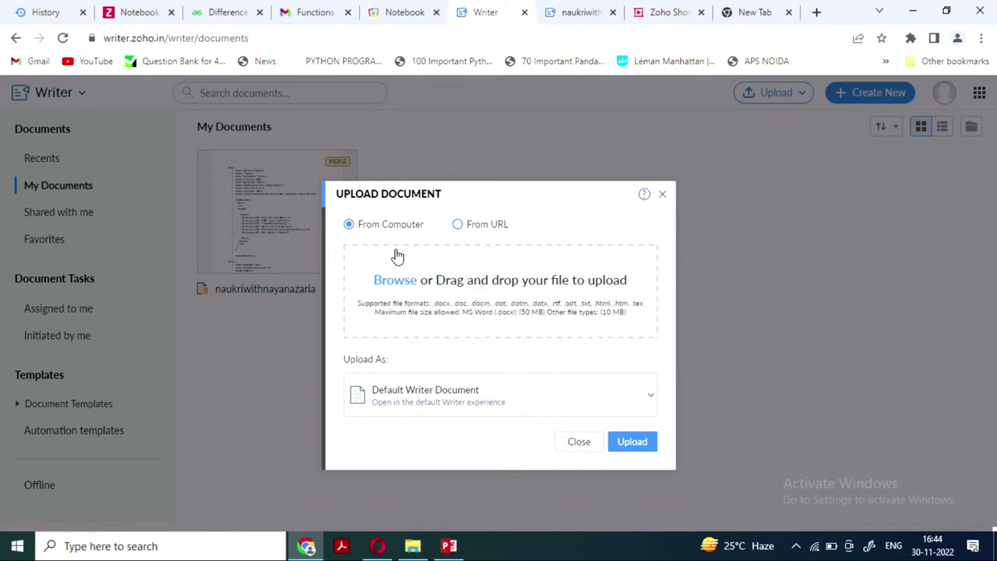
Select final report _IT Week 2021 from Downloads and upload it
{"action": "left_click", "coordinate": [400, 282]}
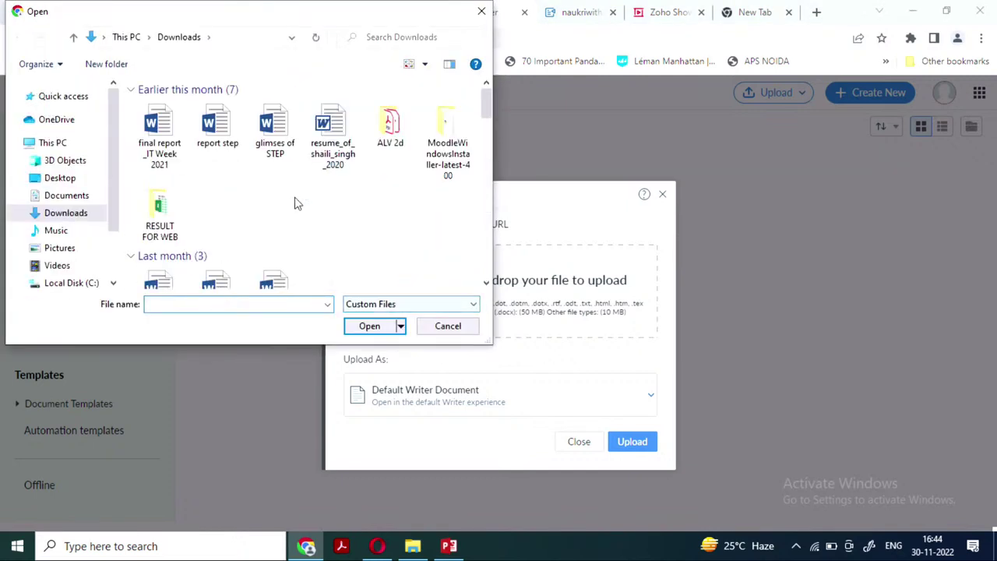
{"action": "left_click", "coordinate": [161, 149]}
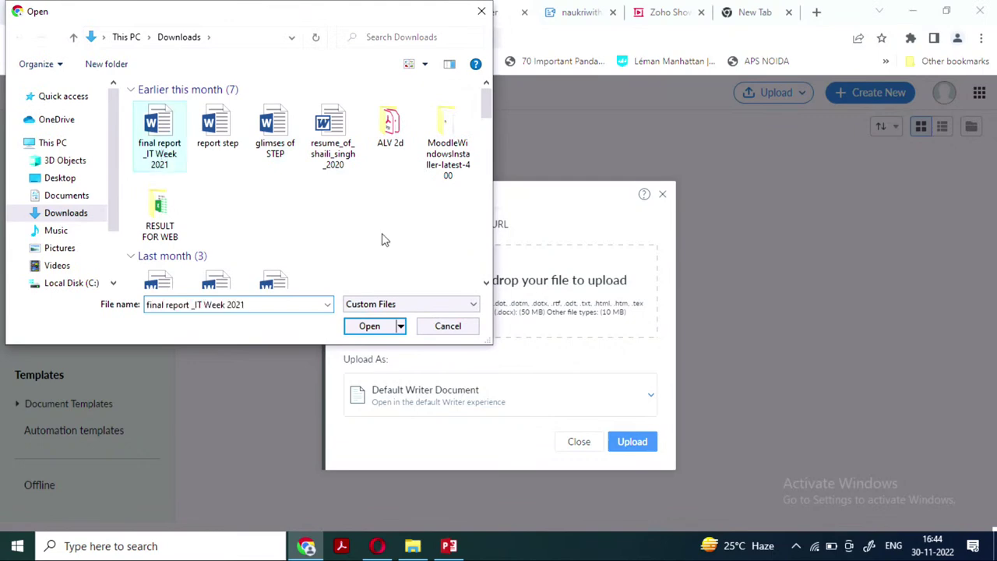
{"action": "left_click", "coordinate": [371, 327]}
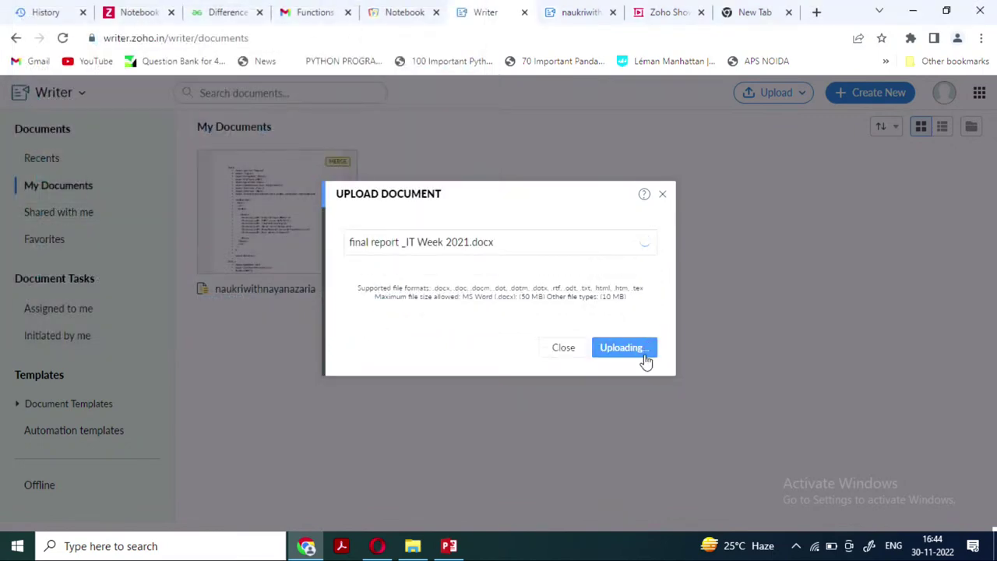
{"action": "left_click", "coordinate": [581, 324]}
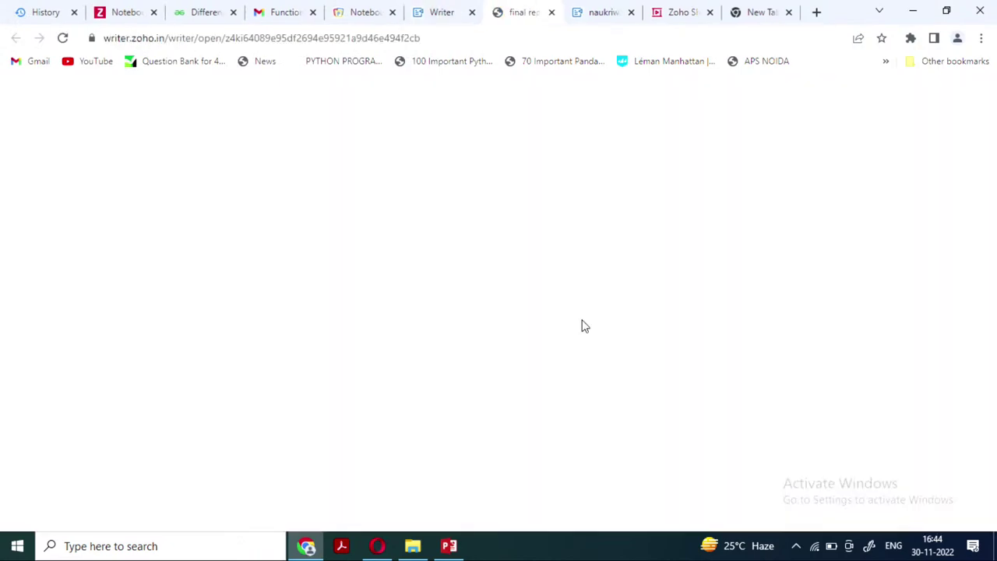
Scroll through the uploaded IT Week report, then close its tab
{"action": "scroll", "coordinate": [494, 273], "scroll_direction": "down", "scroll_amount": 5}
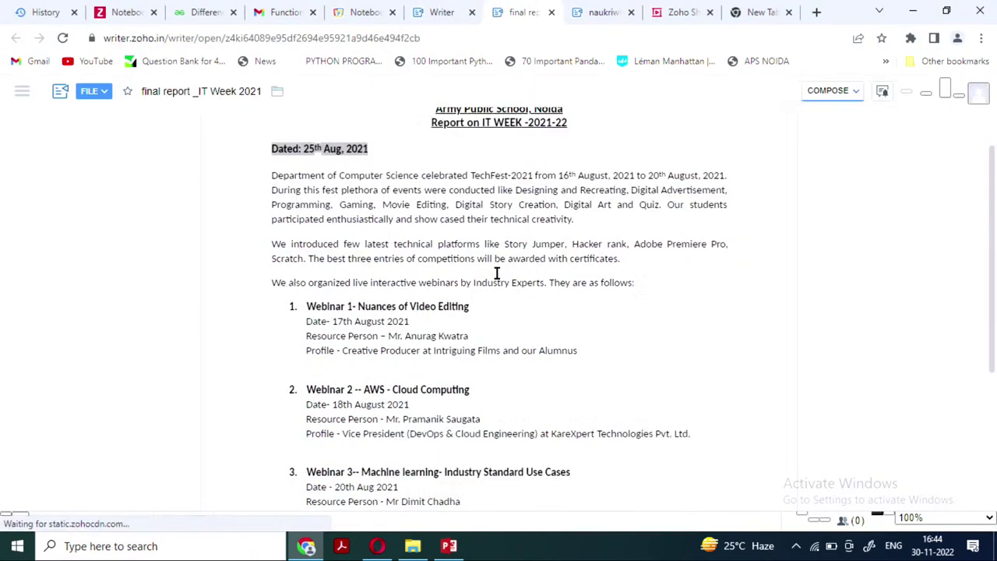
{"action": "scroll", "coordinate": [560, 267], "scroll_direction": "down", "scroll_amount": 8}
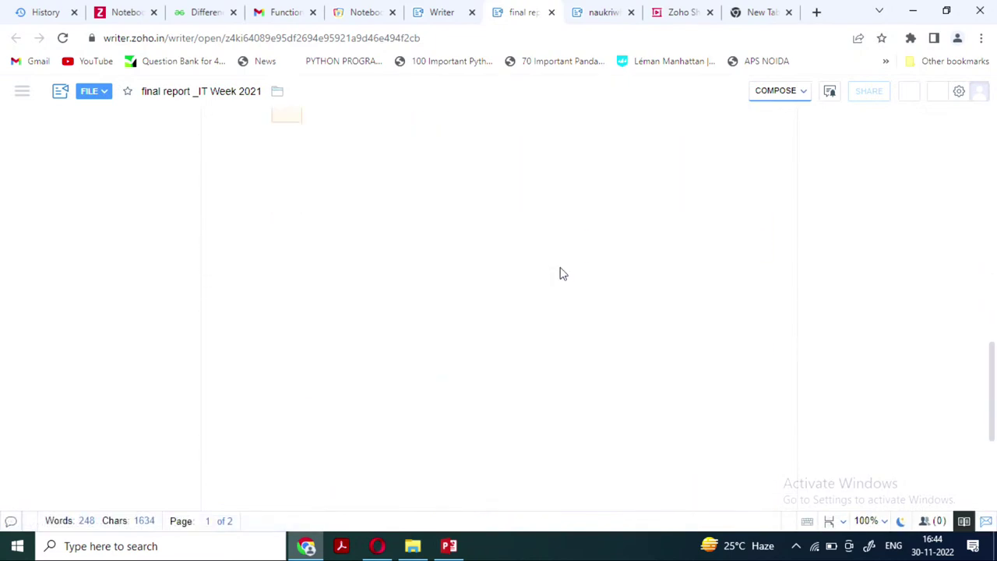
{"action": "scroll", "coordinate": [560, 273], "scroll_direction": "up", "scroll_amount": 5}
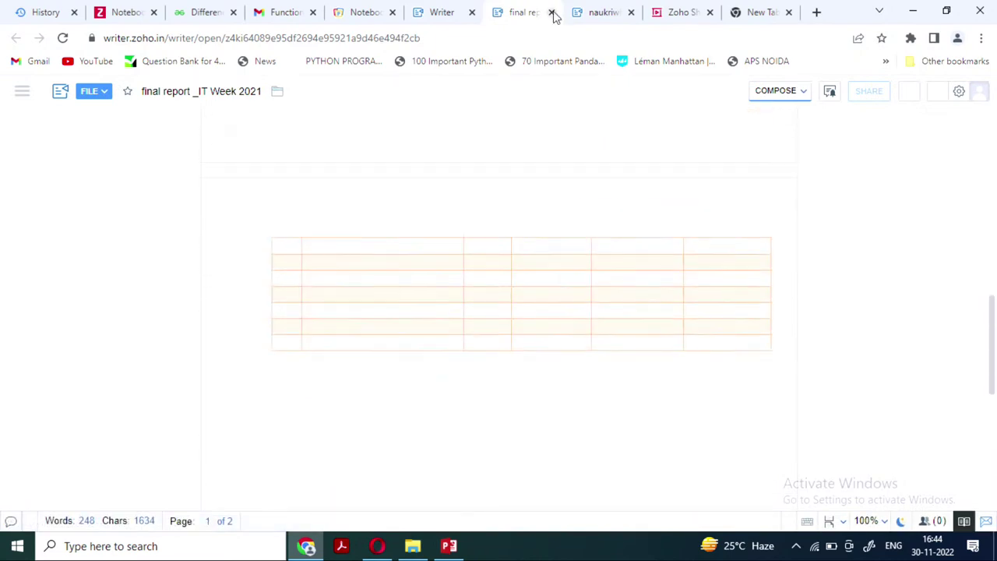
{"action": "key", "text": "ctrl+w"}
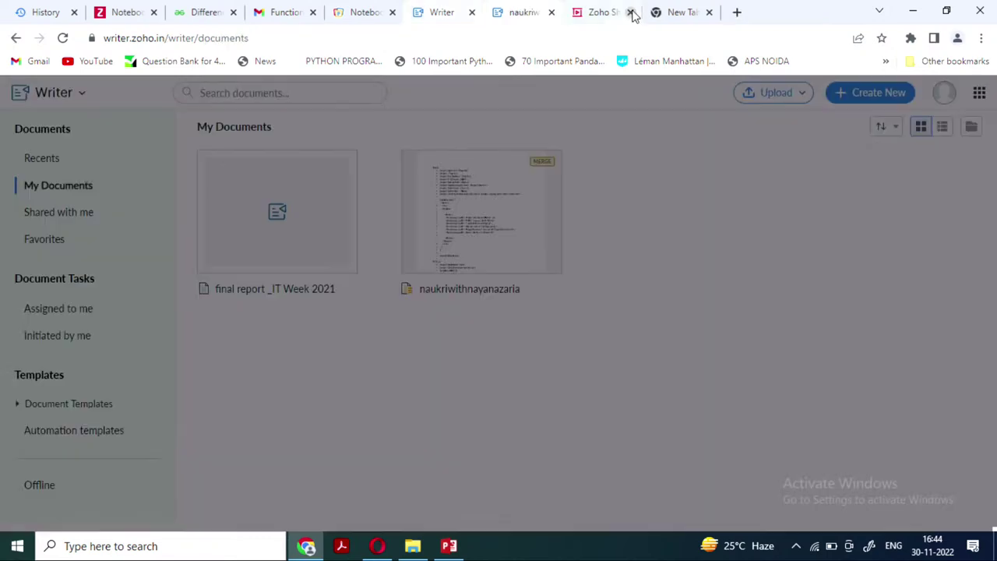
Close the naukriwithnayanazaria tab and go to the Zoho home page from Notebook
{"action": "left_click", "coordinate": [550, 12]}
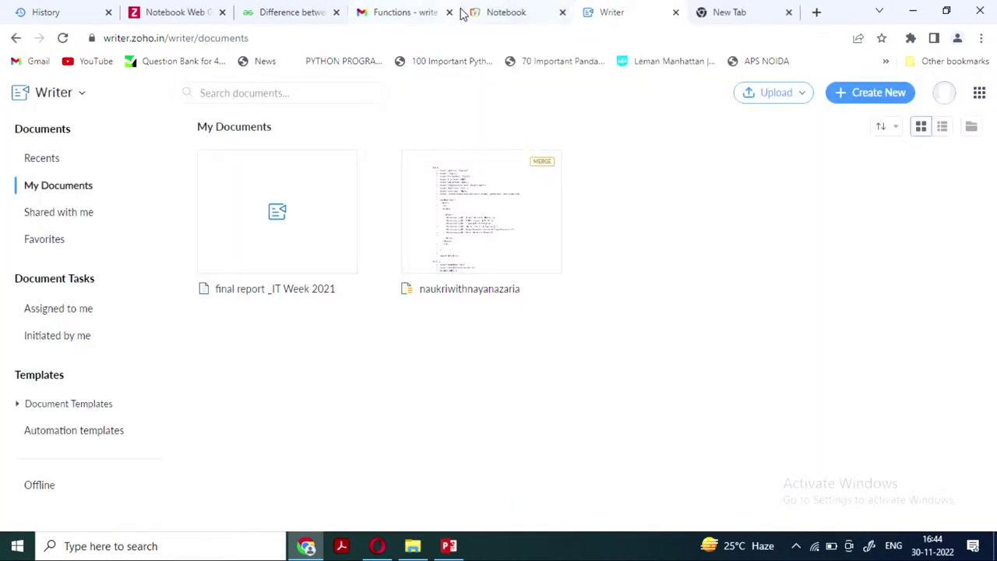
{"action": "left_click", "coordinate": [499, 17]}
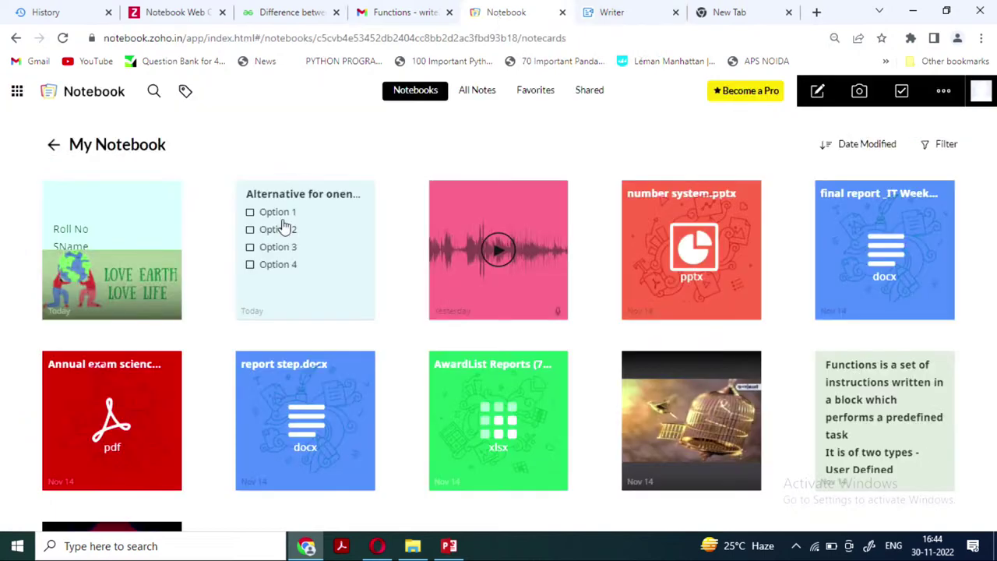
{"action": "left_click", "coordinate": [17, 91]}
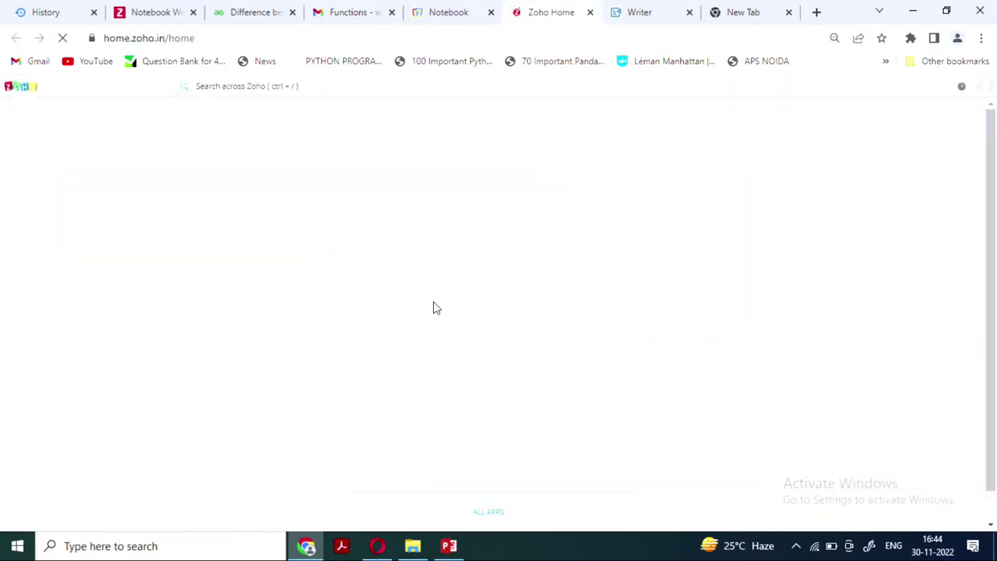